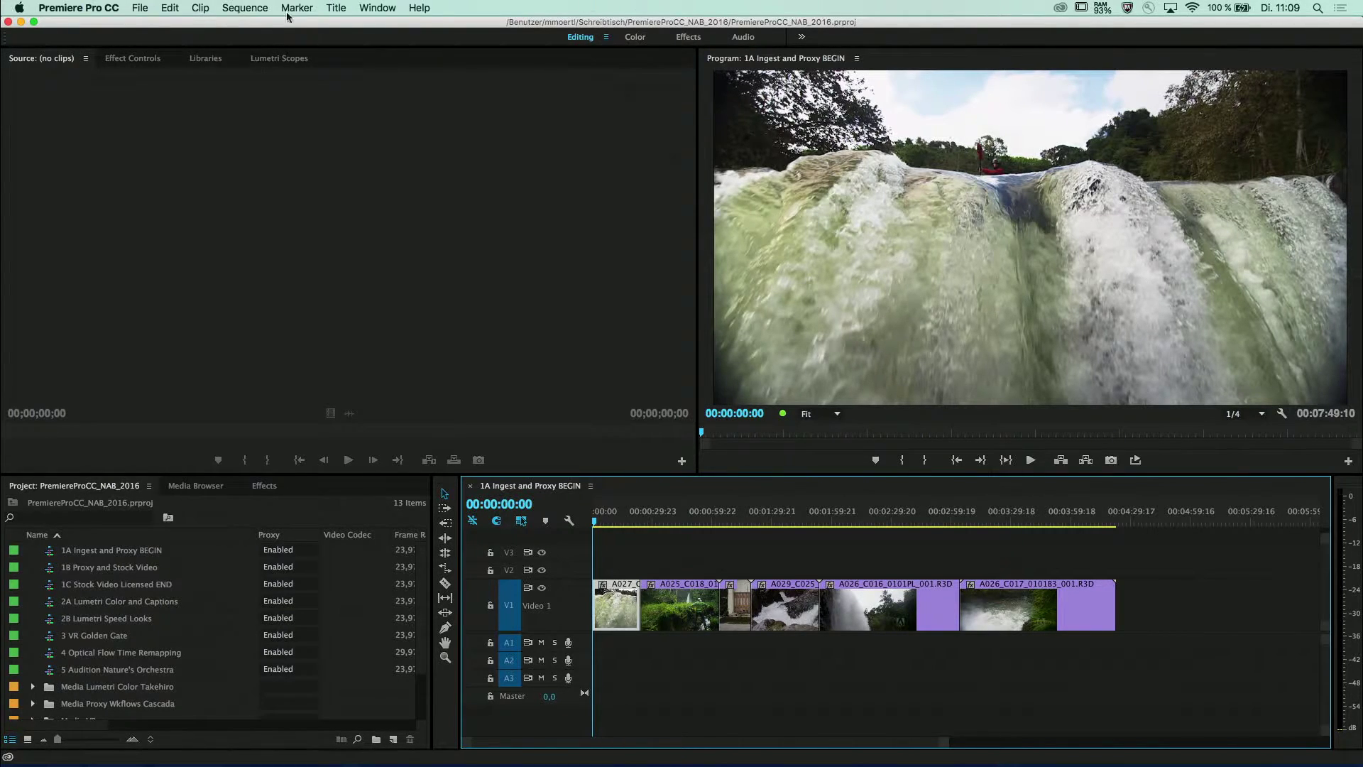
- Open Project Settings on its Ingest Settings tab from the File menu
left_click(85, 9)
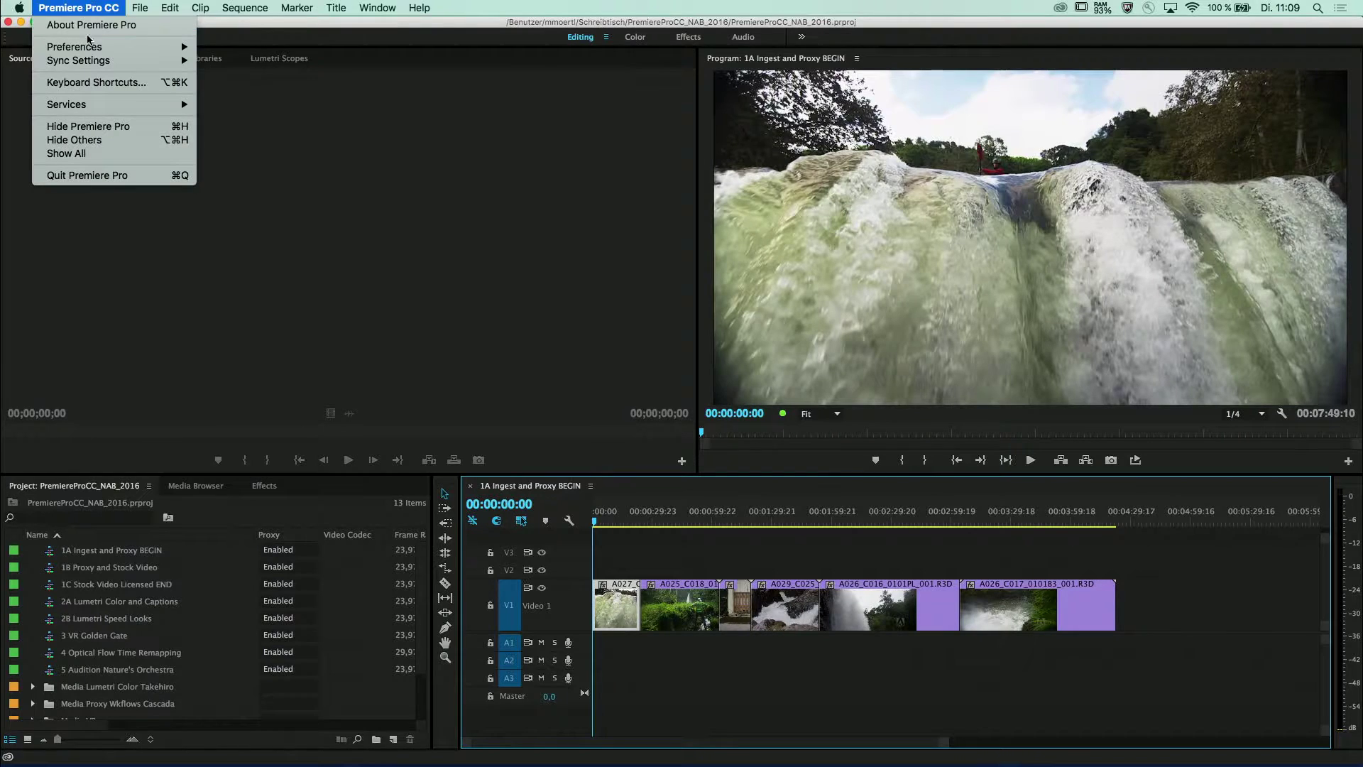
mouse_move(91, 51)
mouse_move(141, 9)
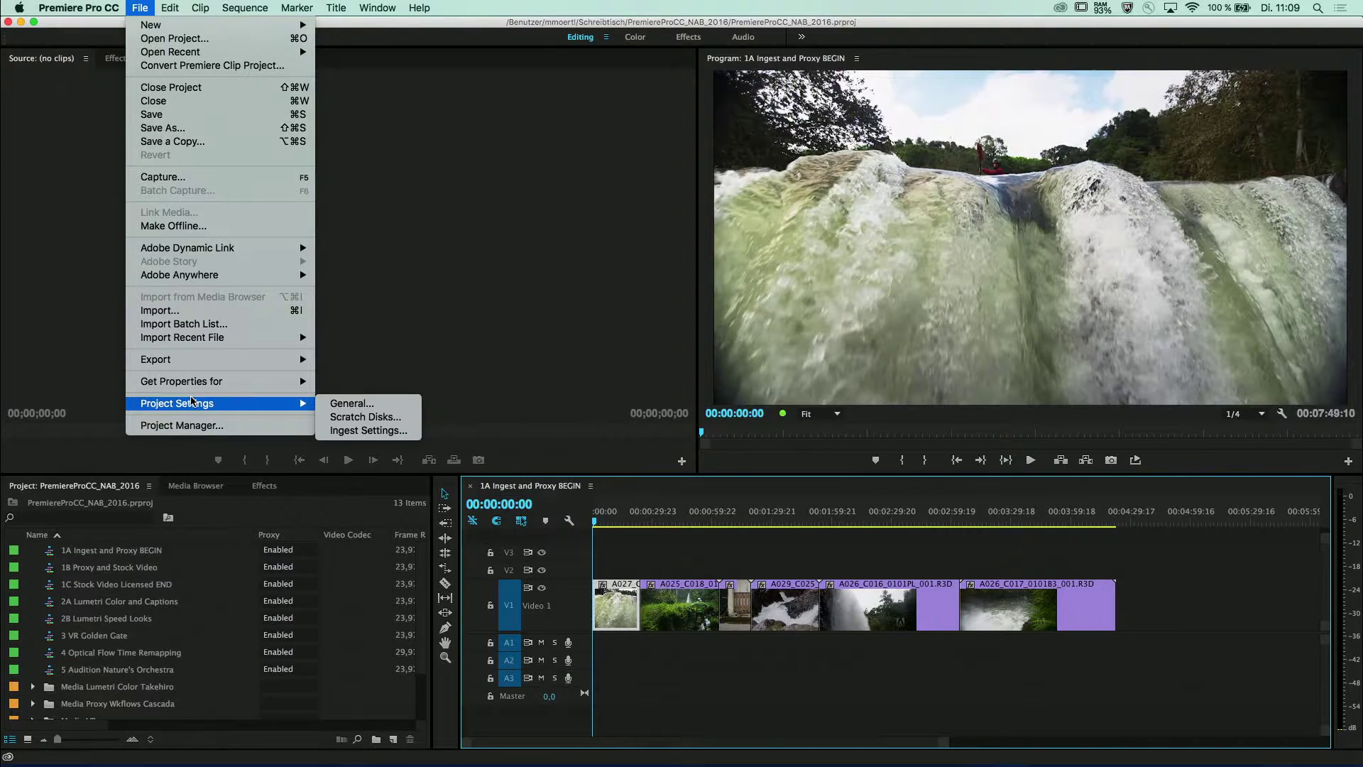
mouse_move(311, 411)
left_click(372, 430)
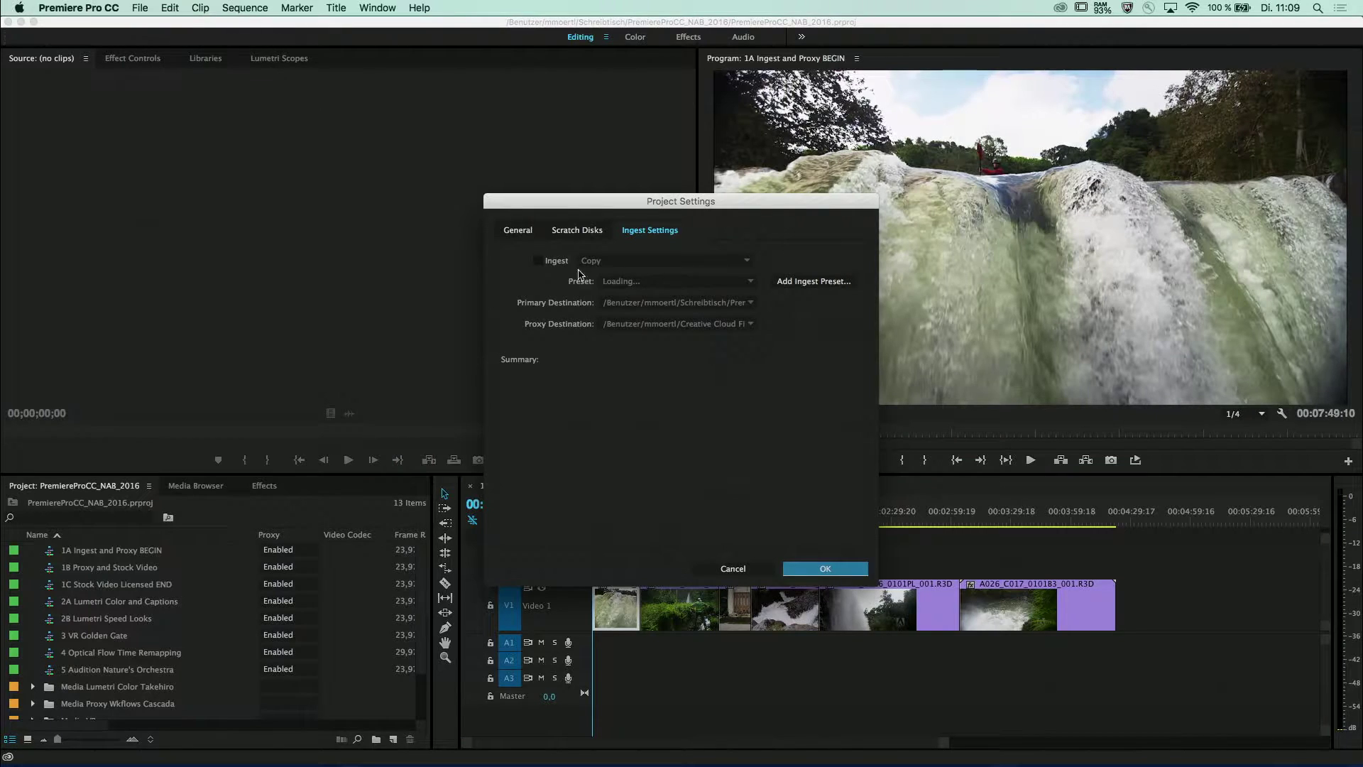
- Tick Ingest so imported clips are copied with the Copy Without Verification preset
left_click_drag(651, 212, 577, 78)
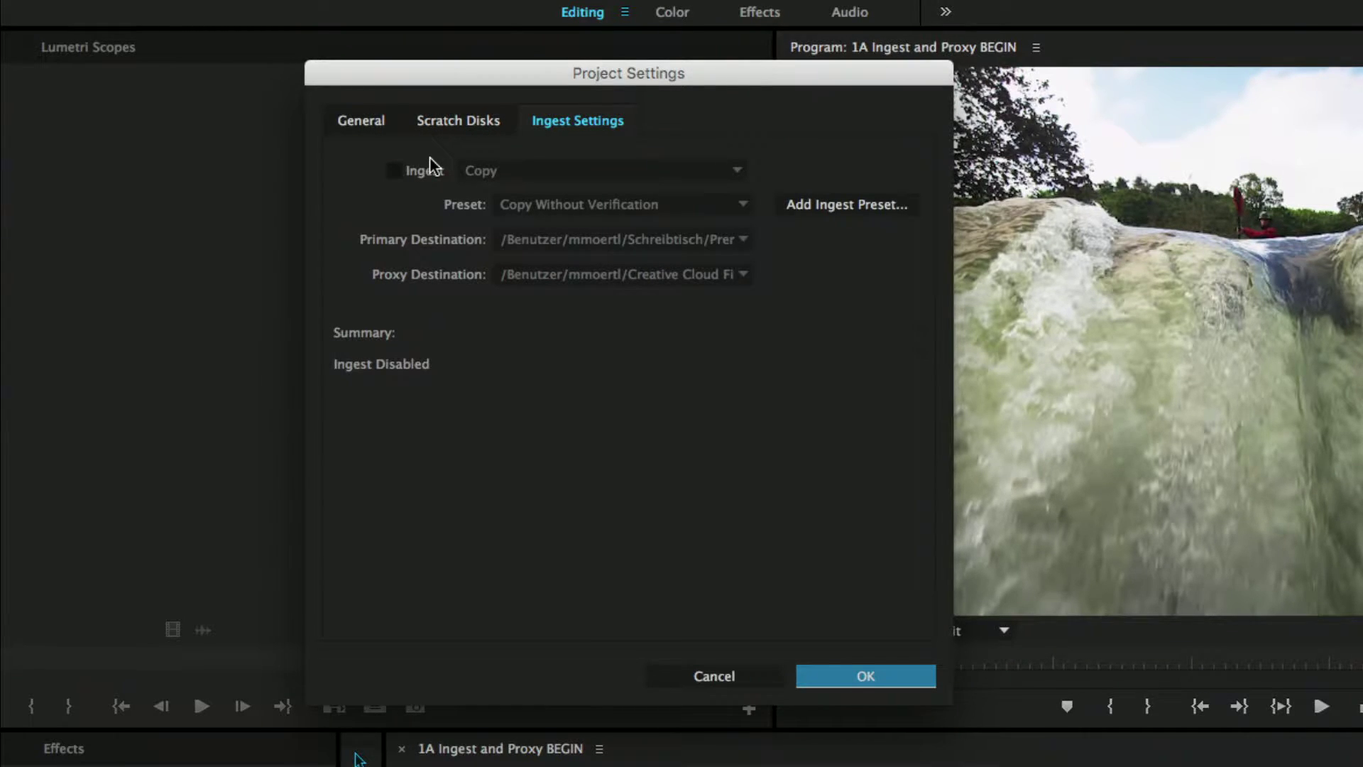
left_click(394, 171)
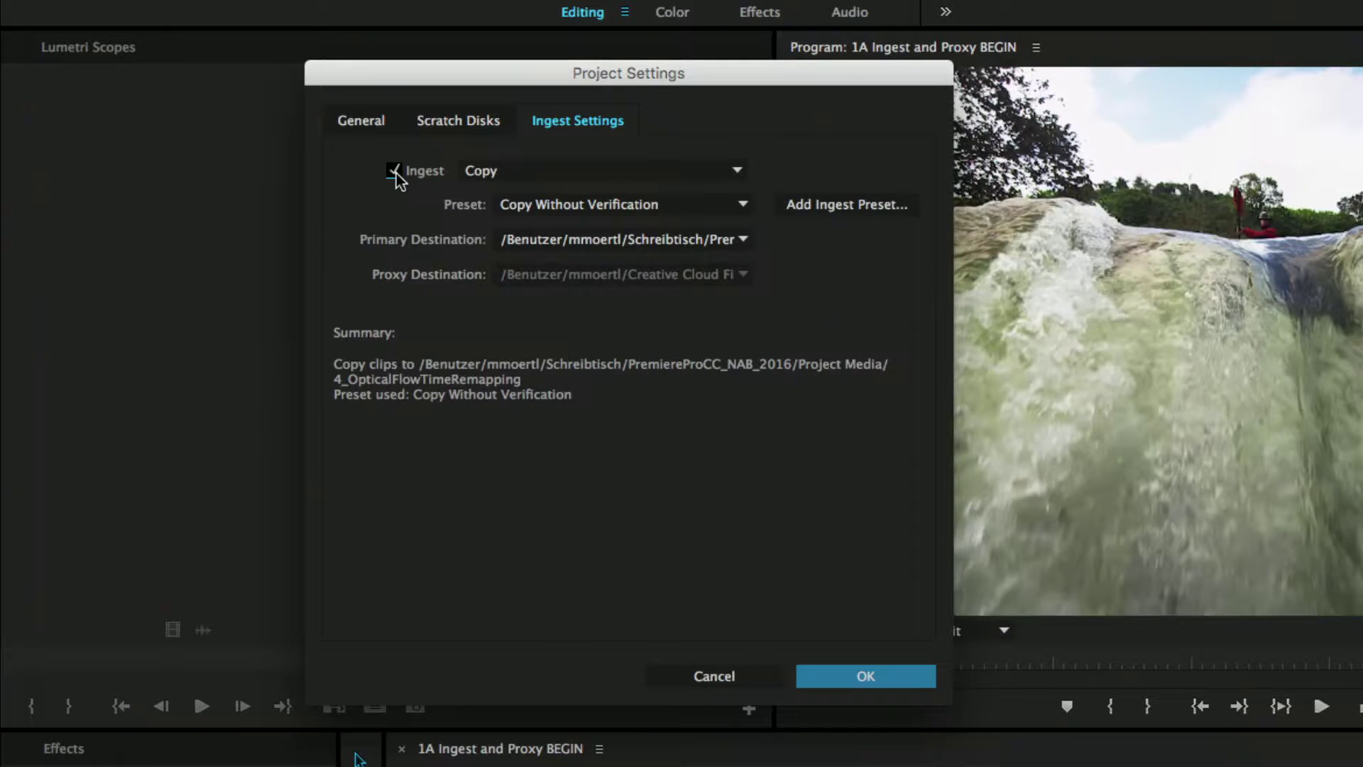
- Set the ingest mode to Create Proxy with the DKH Adobe Ingest PROXY Label 720p preset
left_click(742, 169)
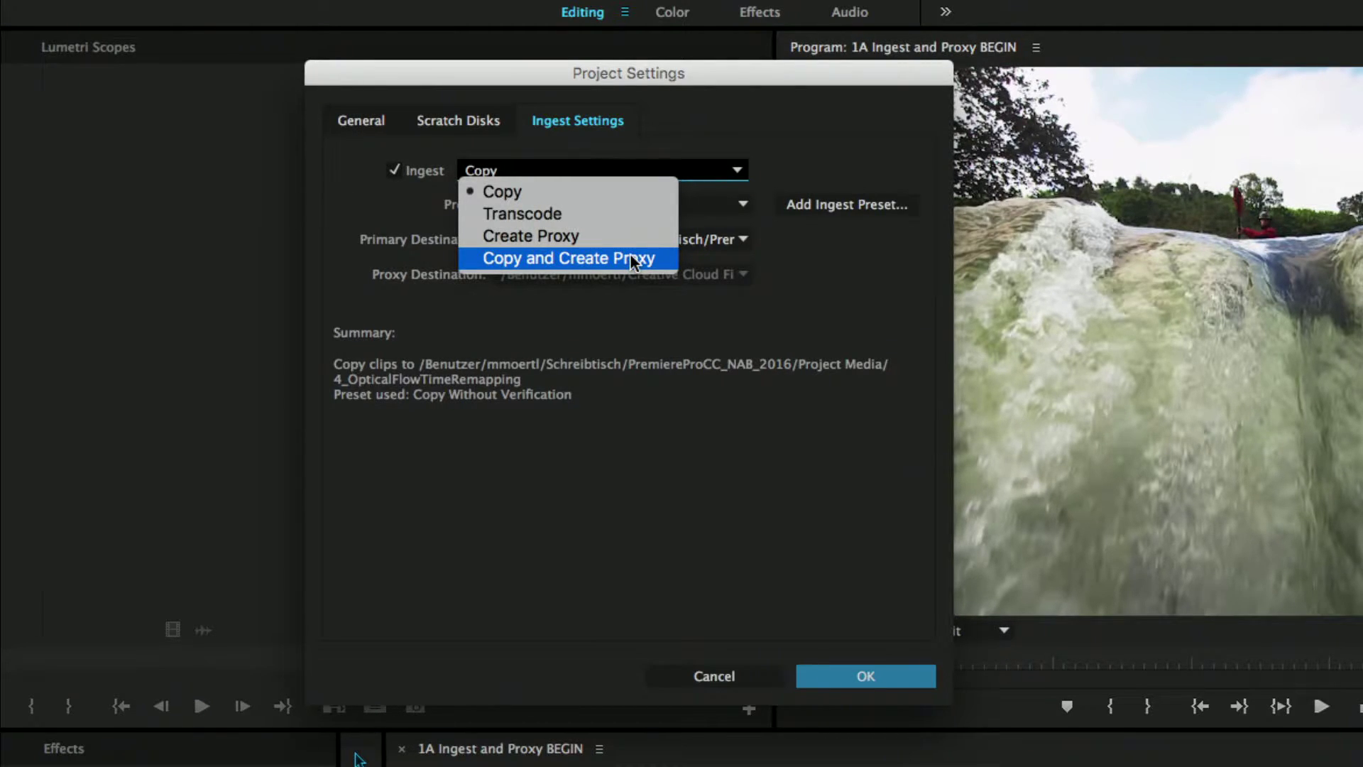
left_click(564, 236)
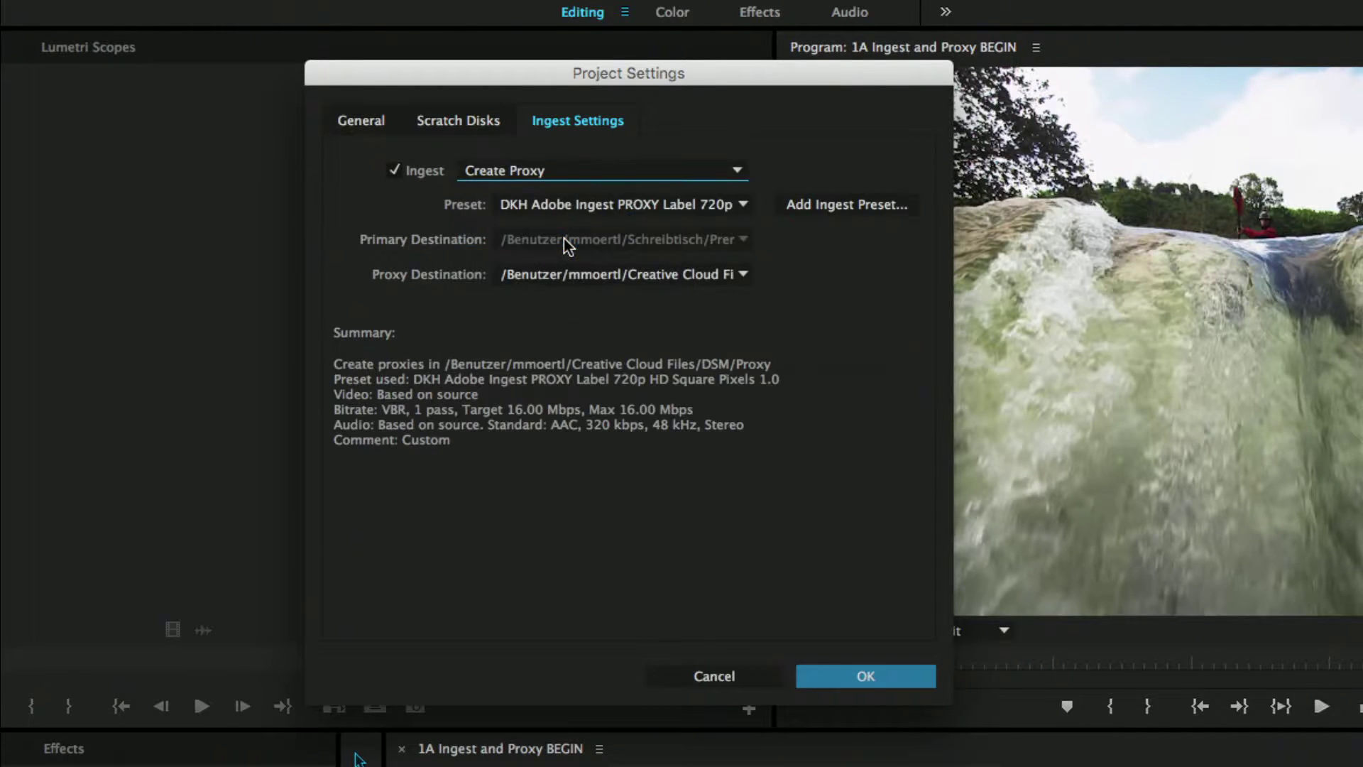
- Switch ingest to Copy and Create Proxy with the Copy & Apple ProRes 422 (Proxy) 720p 23.976 preset
left_click(731, 171)
left_click(648, 257)
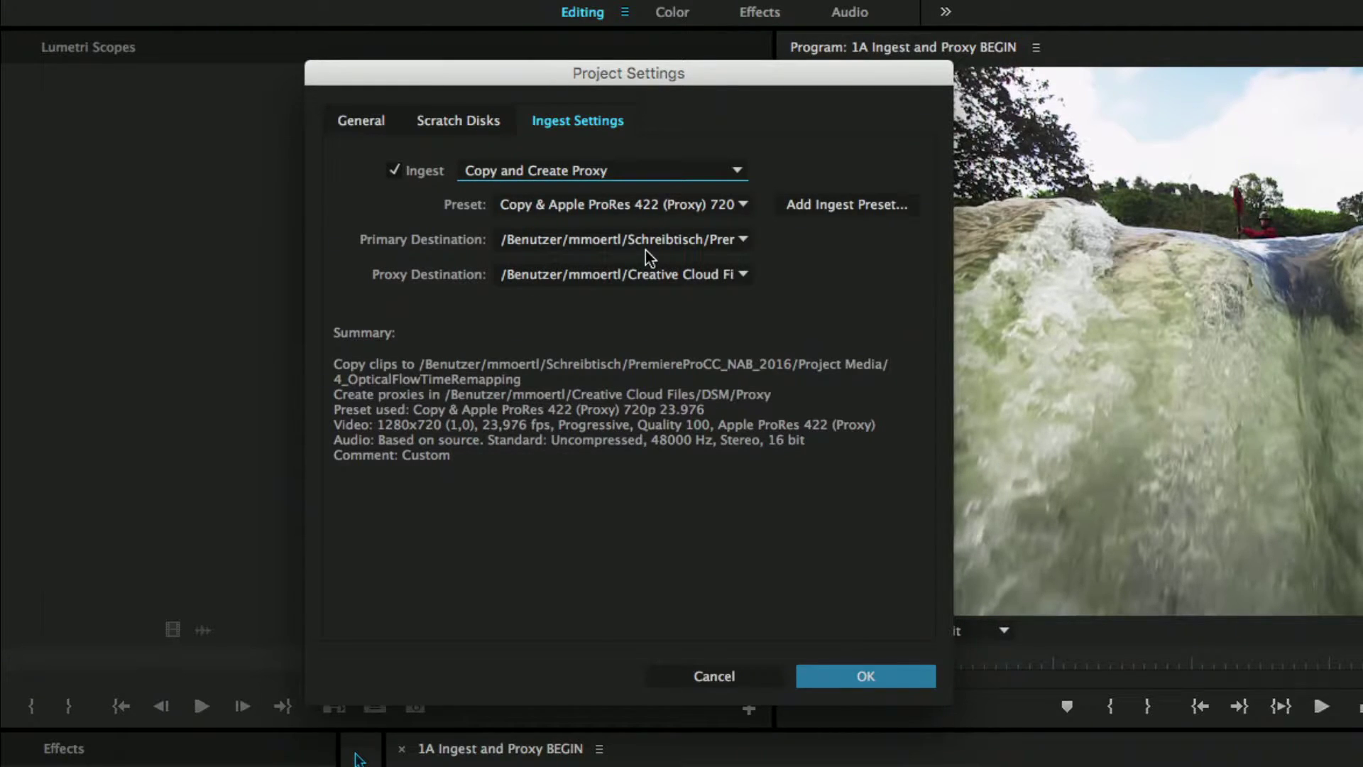
left_click(744, 203)
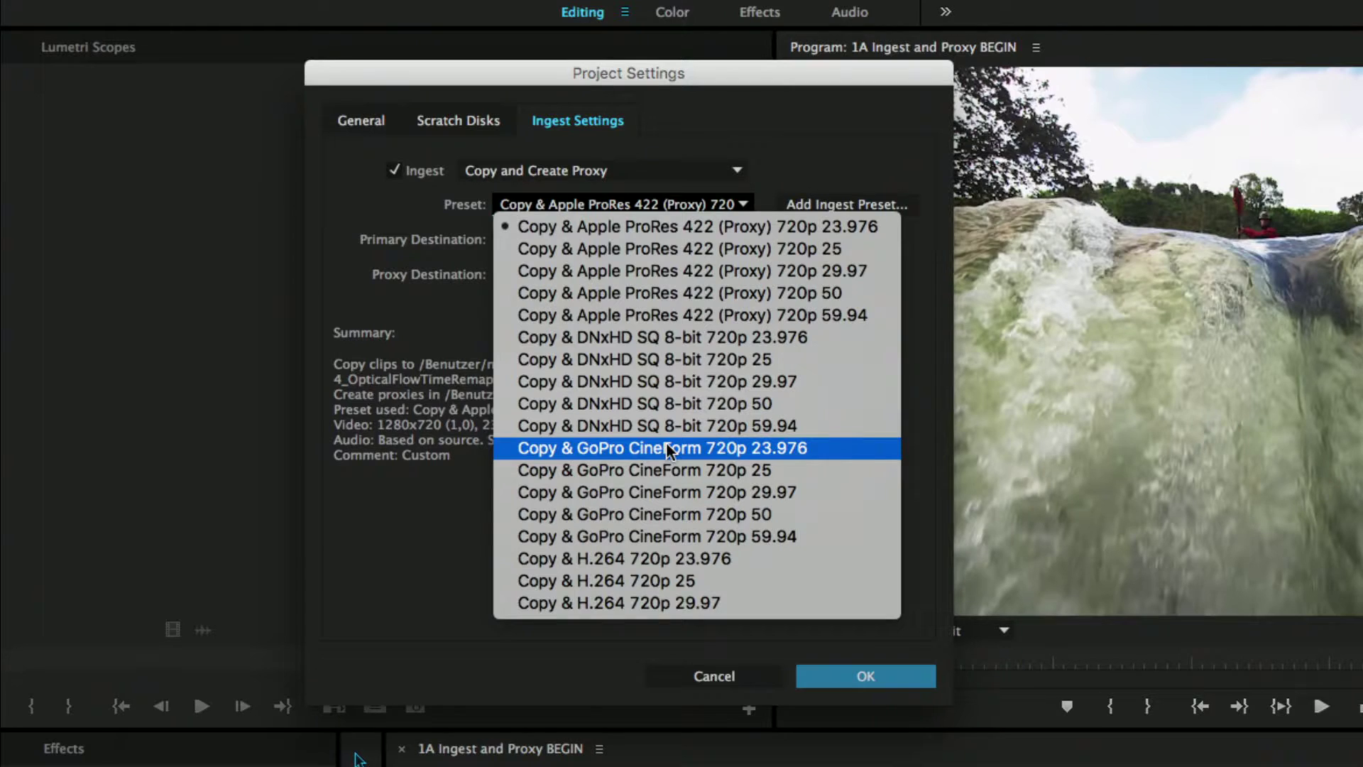
key("Escape")
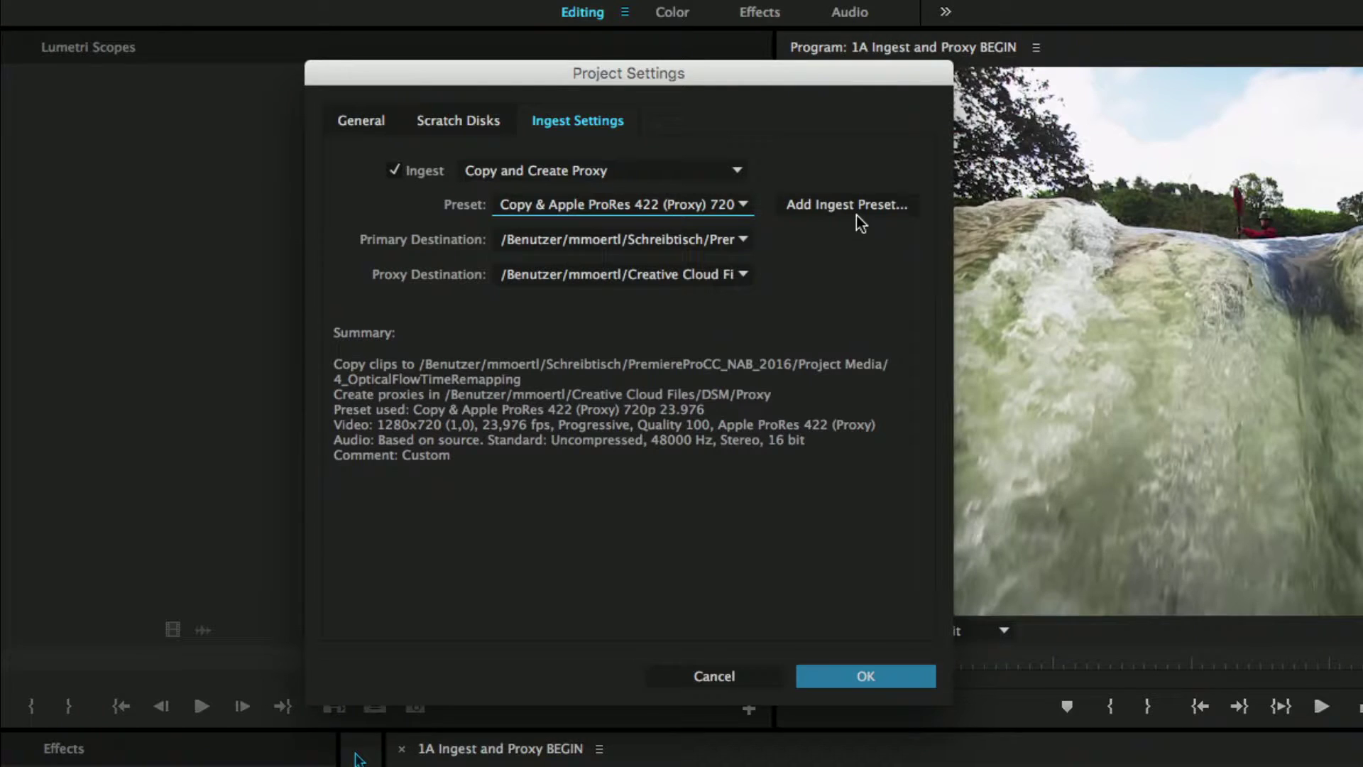
left_click(739, 204)
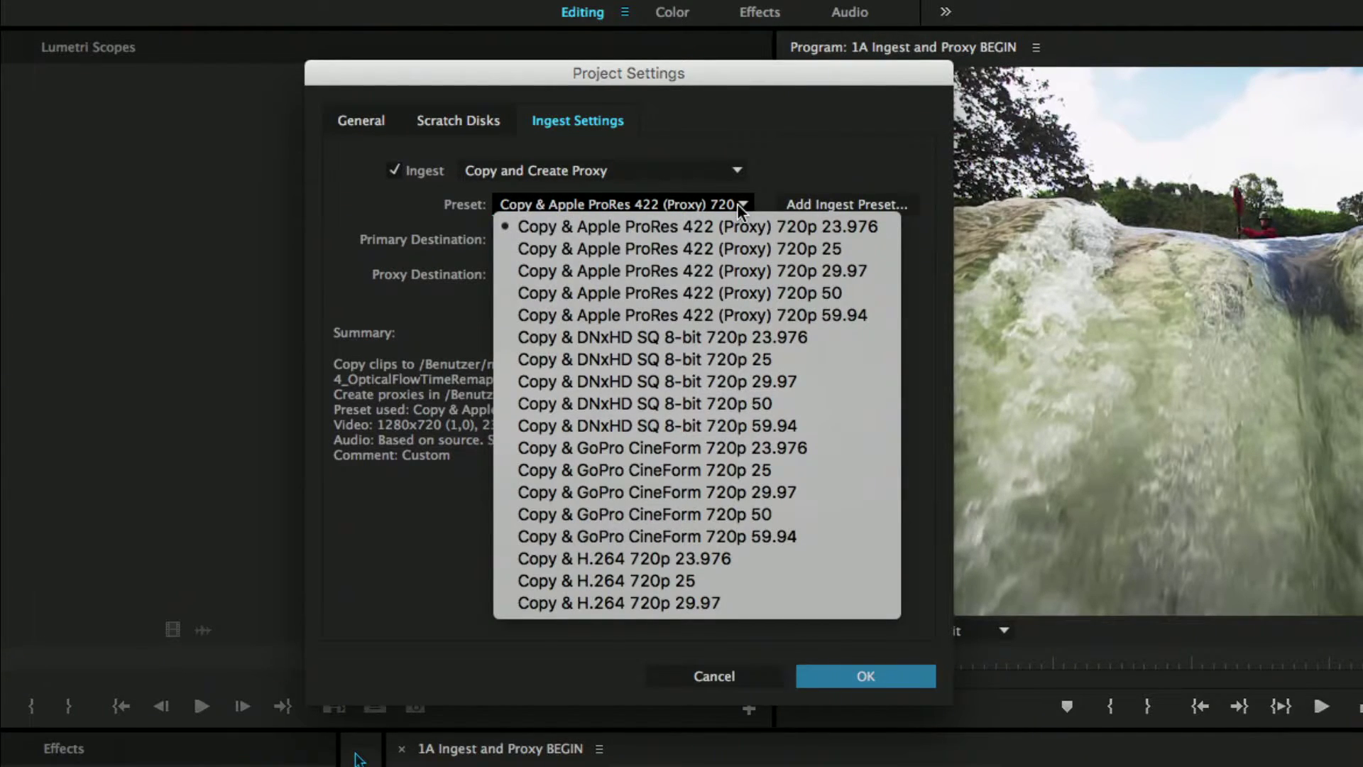
left_click(738, 204)
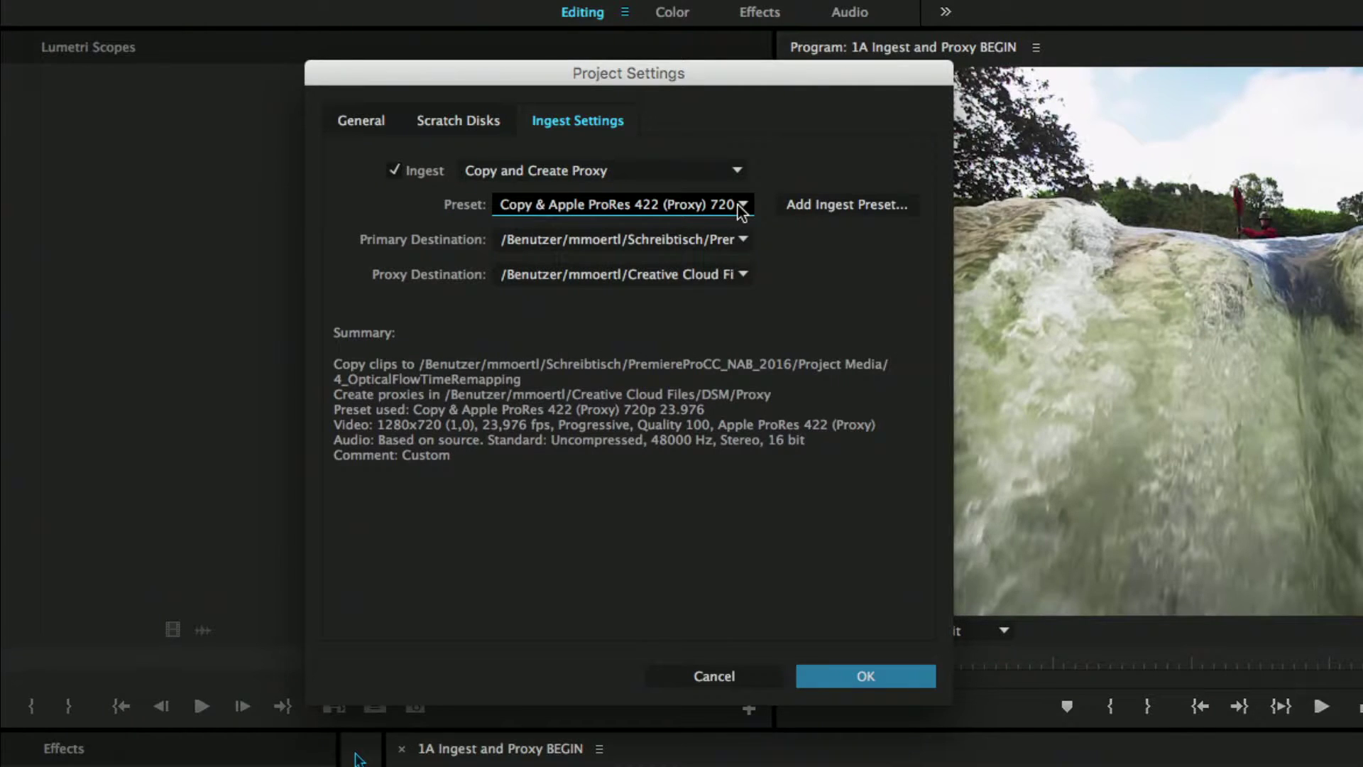
left_click(743, 241)
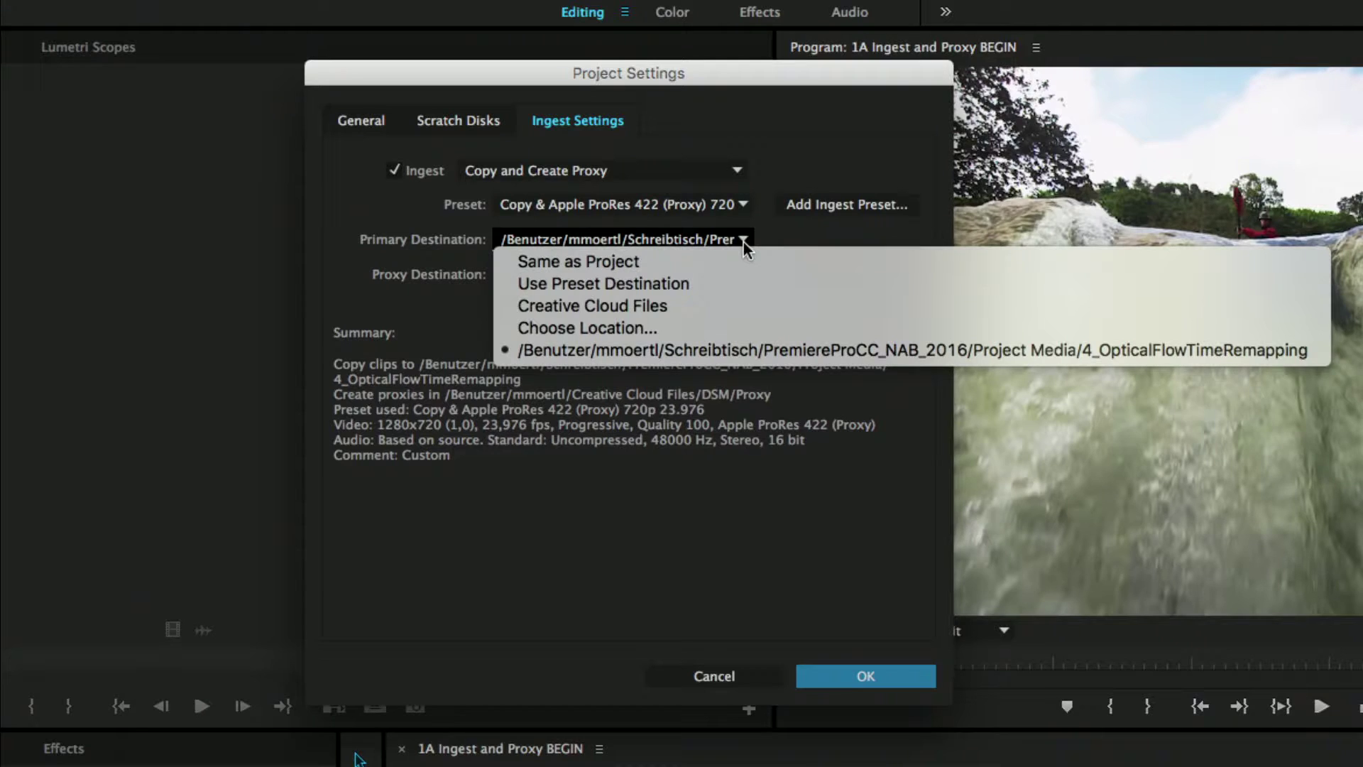
left_click(744, 242)
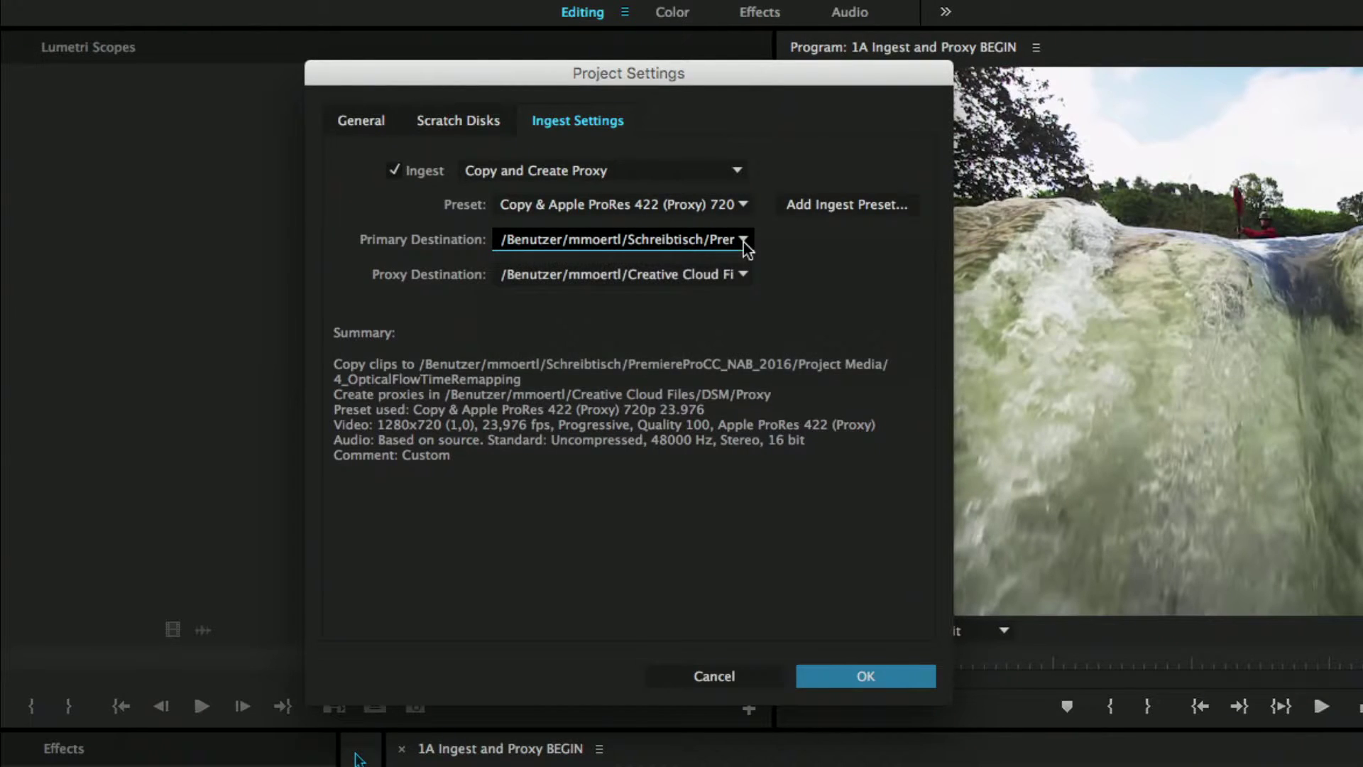
- Set the proxy destination to Creative Cloud Files, keeping the DSM/Proxy folder
left_click(744, 276)
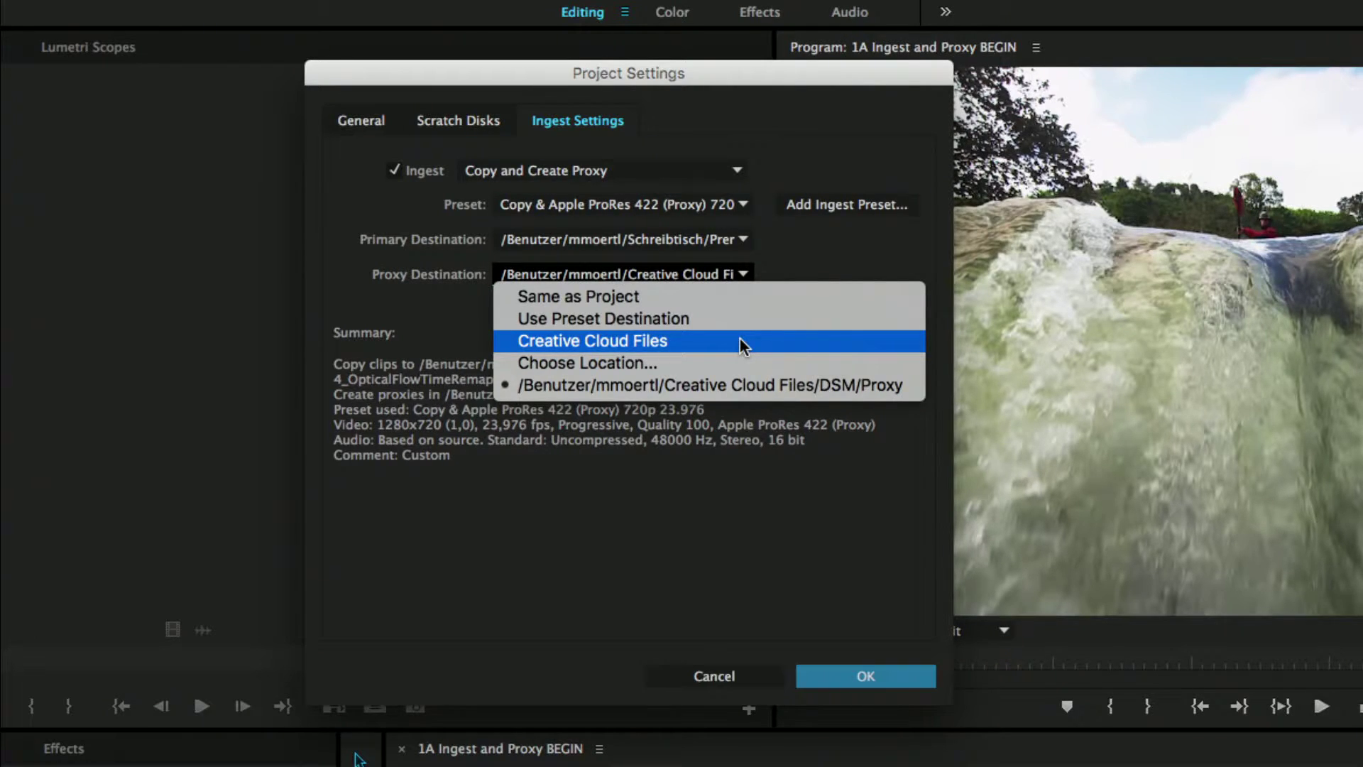
left_click(740, 339)
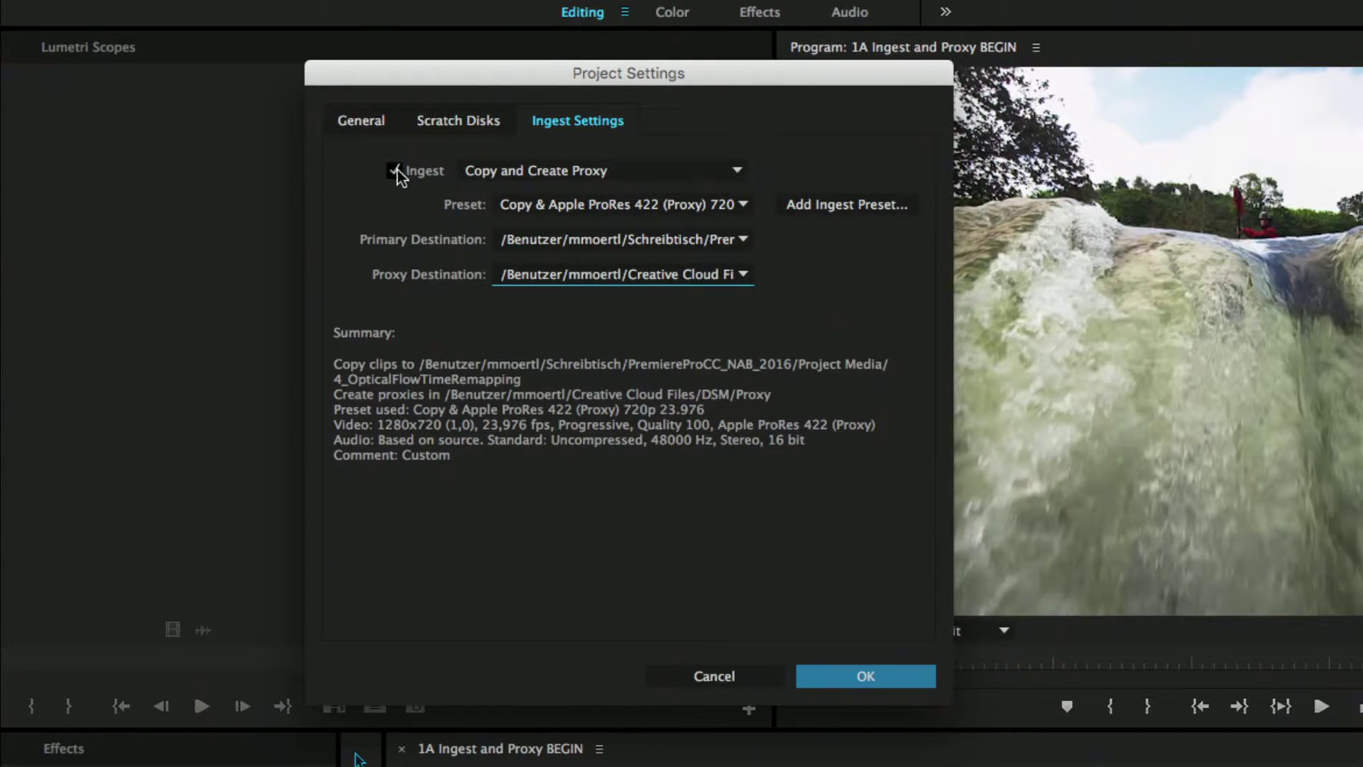
- Untick Ingest so the summary reads Ingest Disabled, and confirm Project Settings
left_click(396, 170)
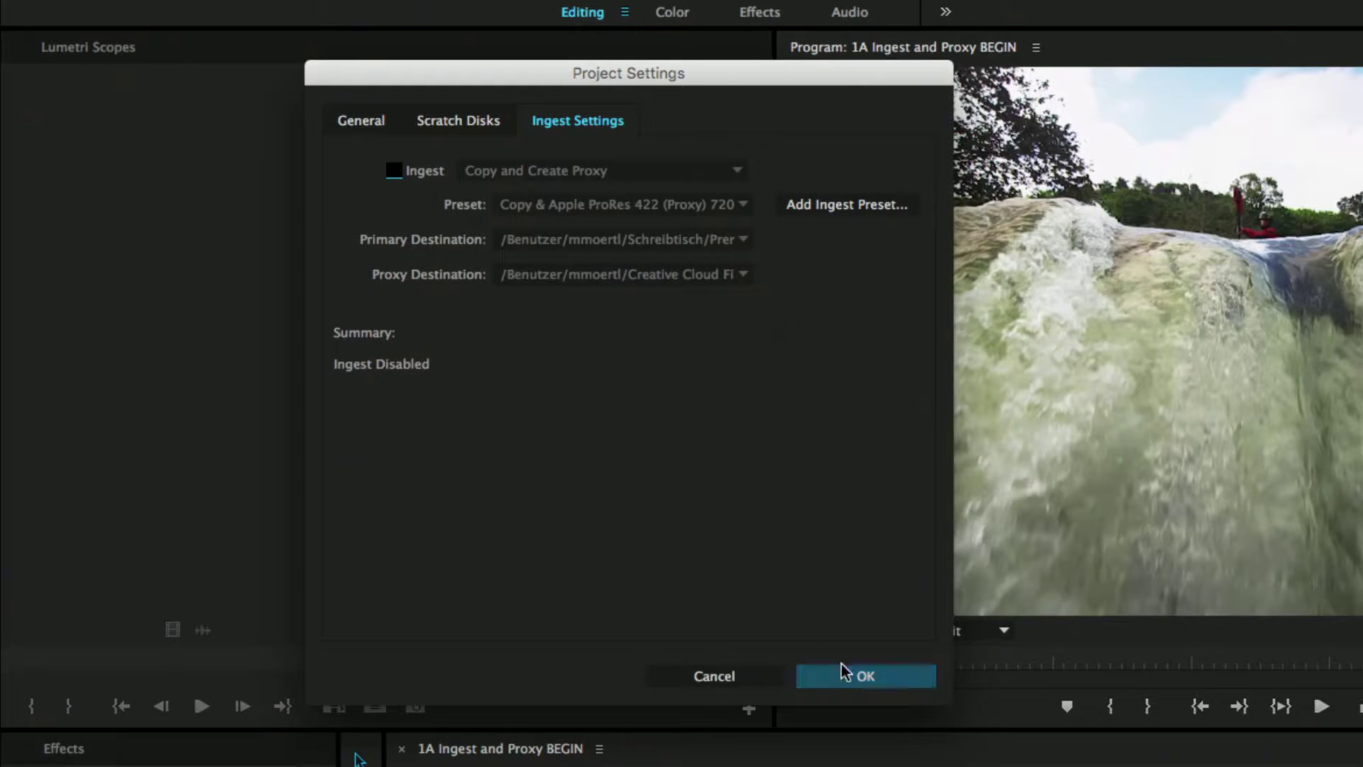
left_click(845, 675)
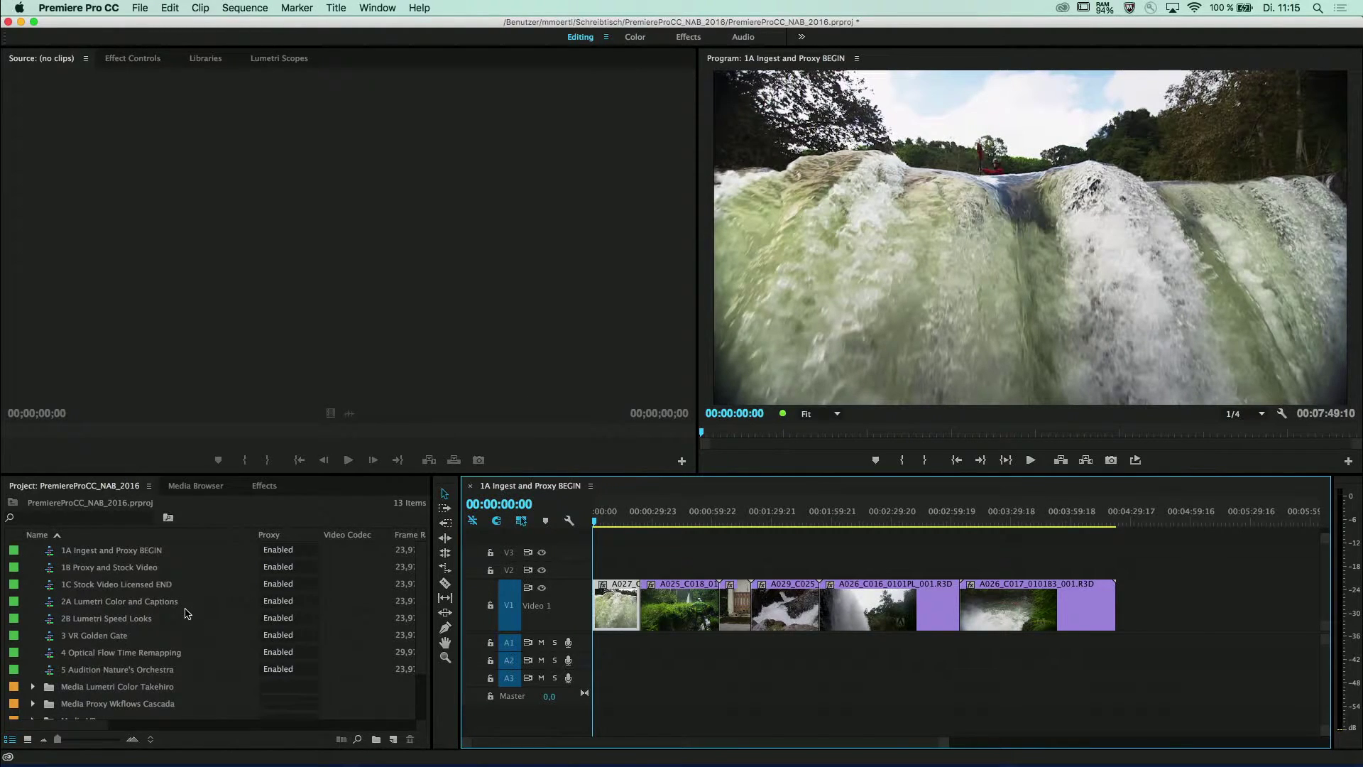
- Add Video Codec and Proxy columns to the project list via Metadata Display's Premiere Pro Project Metadata
left_click(149, 486)
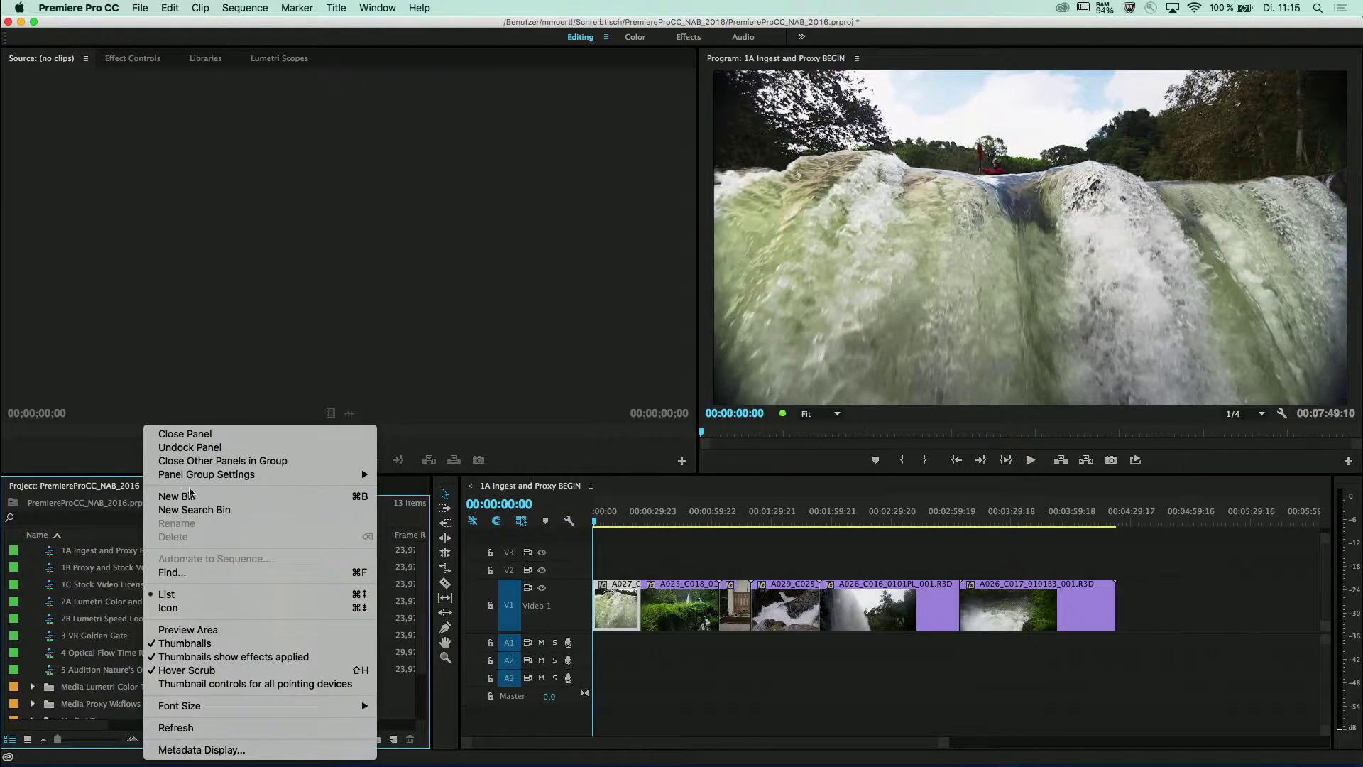
left_click(214, 749)
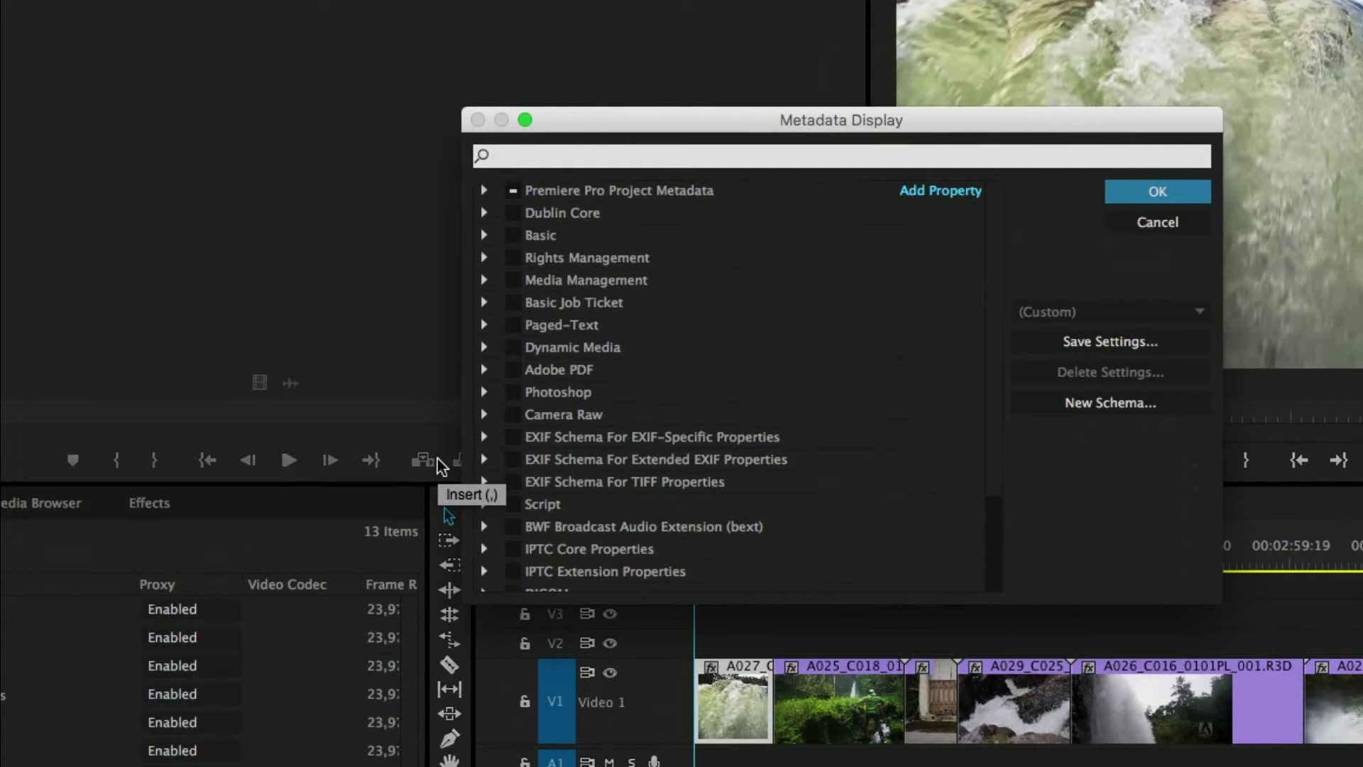
left_click(485, 191)
scroll(639, 195, "down", 3)
scroll(640, 195, "down", 3)
scroll(640, 195, "down", 4)
scroll(641, 195, "down", 3)
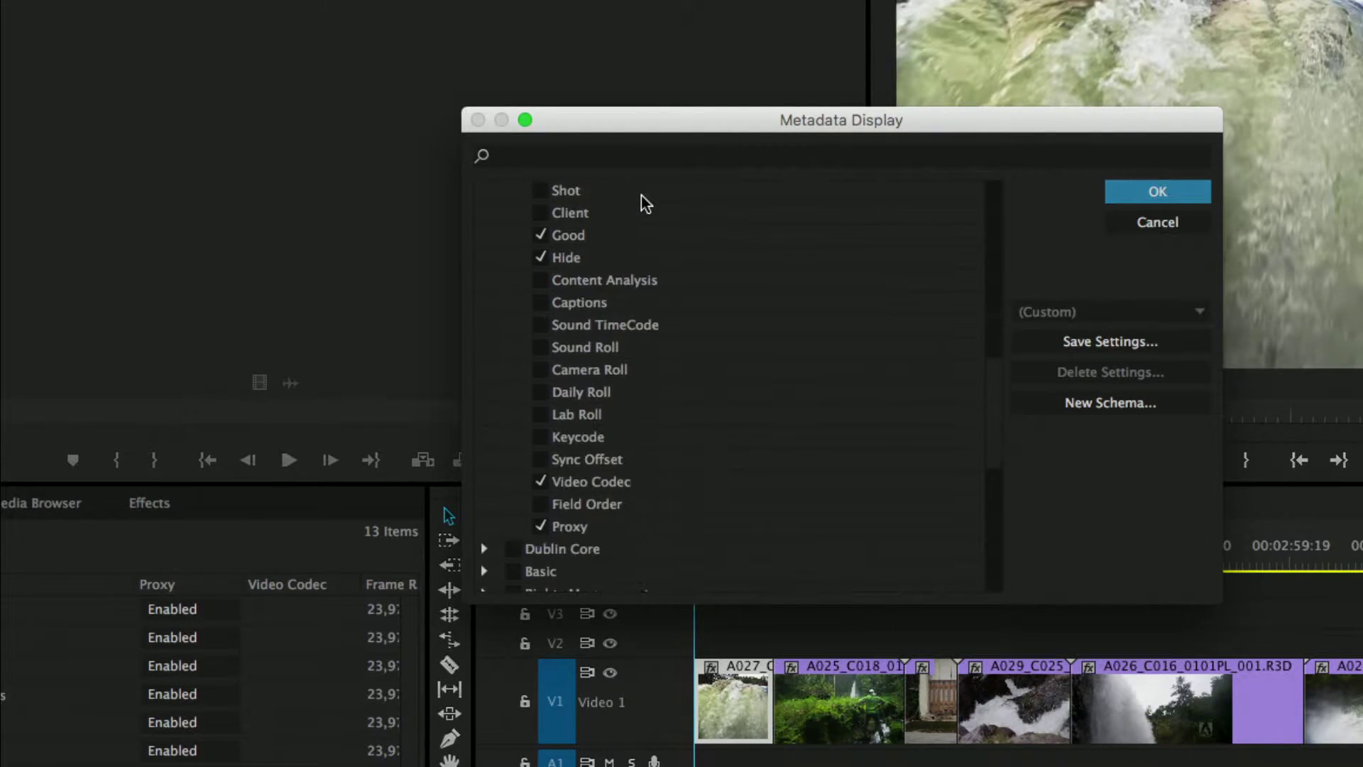
scroll(641, 194, "down", 1)
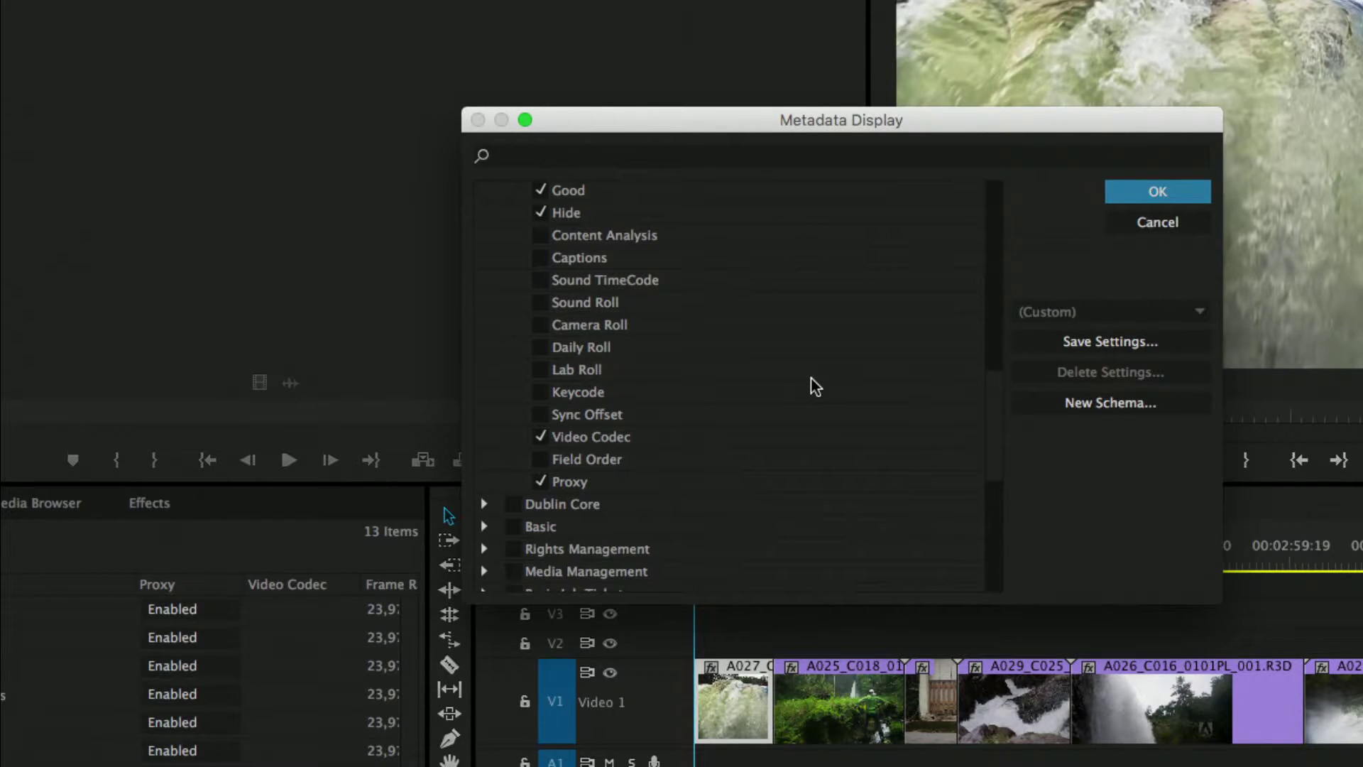
left_click(1161, 193)
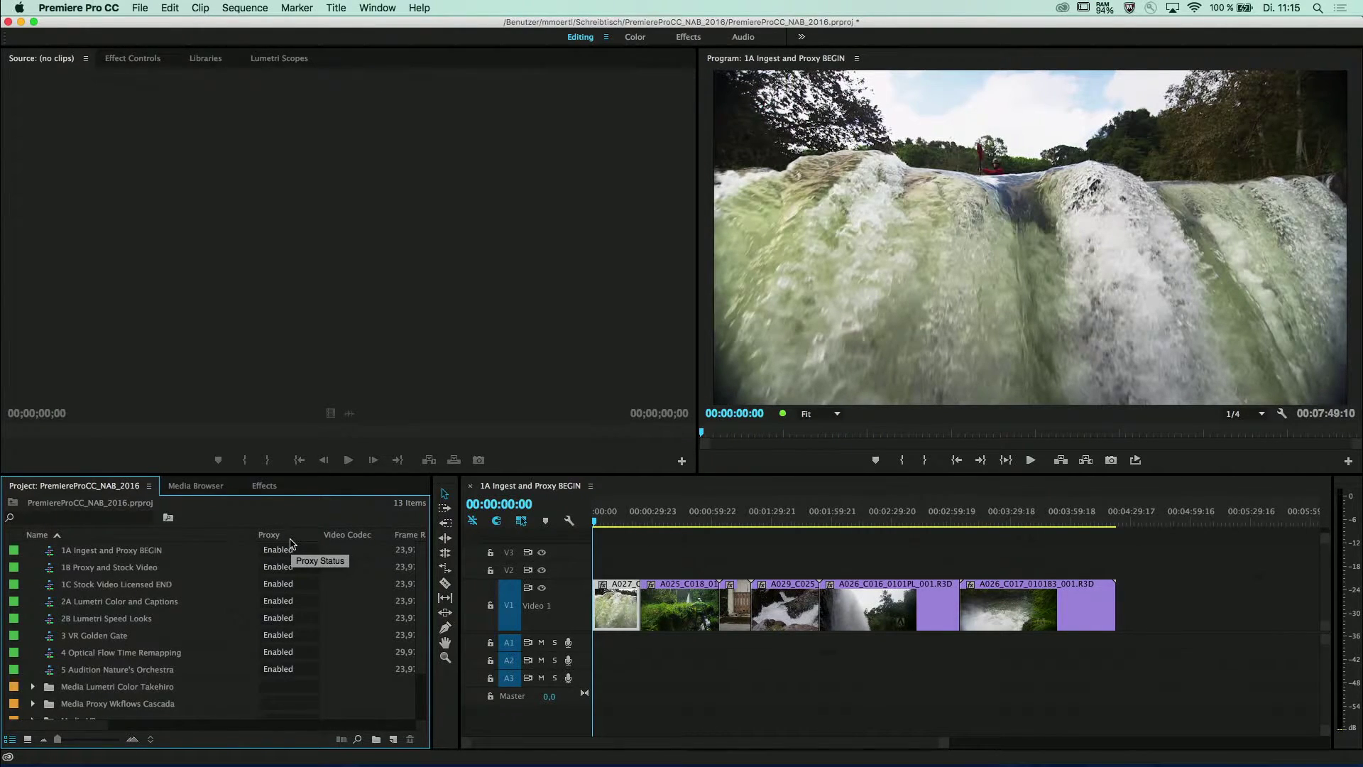
- Maximize the project list to check every sequence's Proxy reads Enabled, then open the application menu
key("grave")
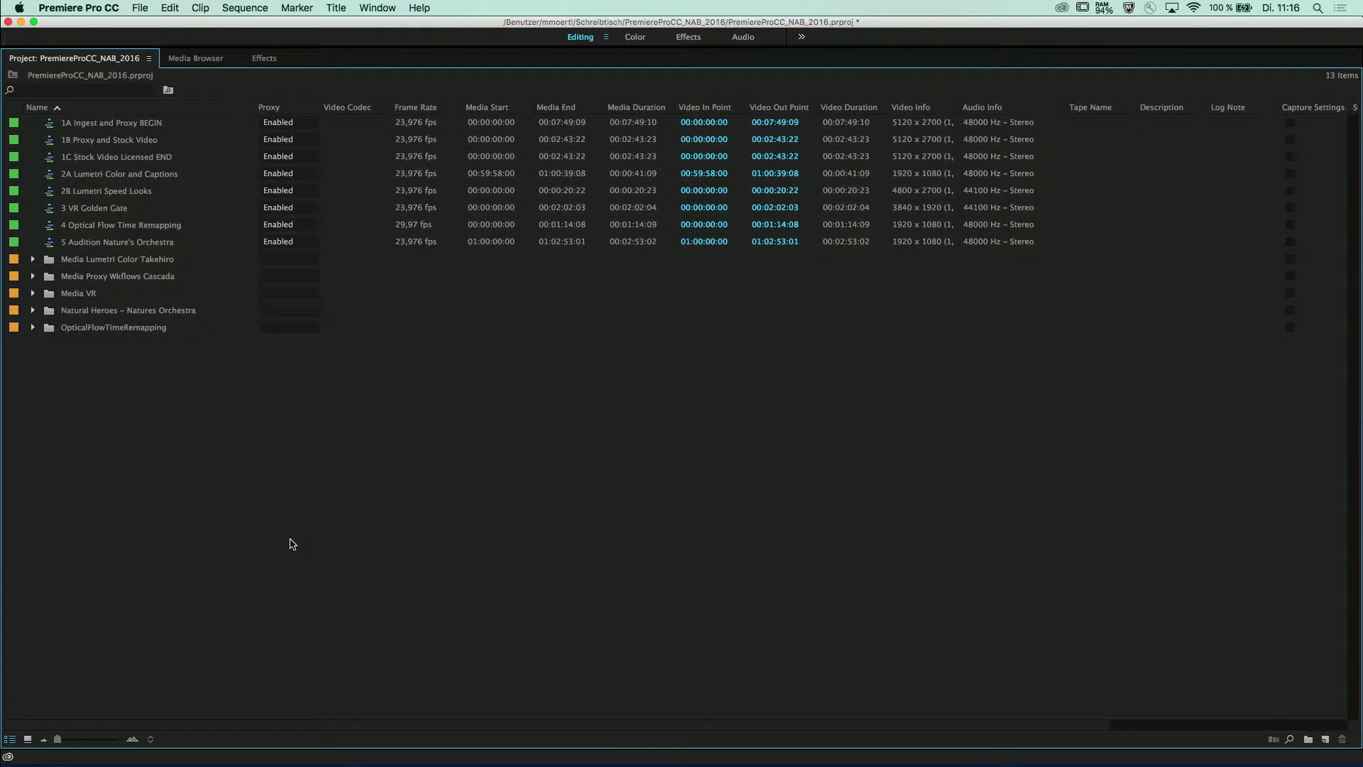
key("grave")
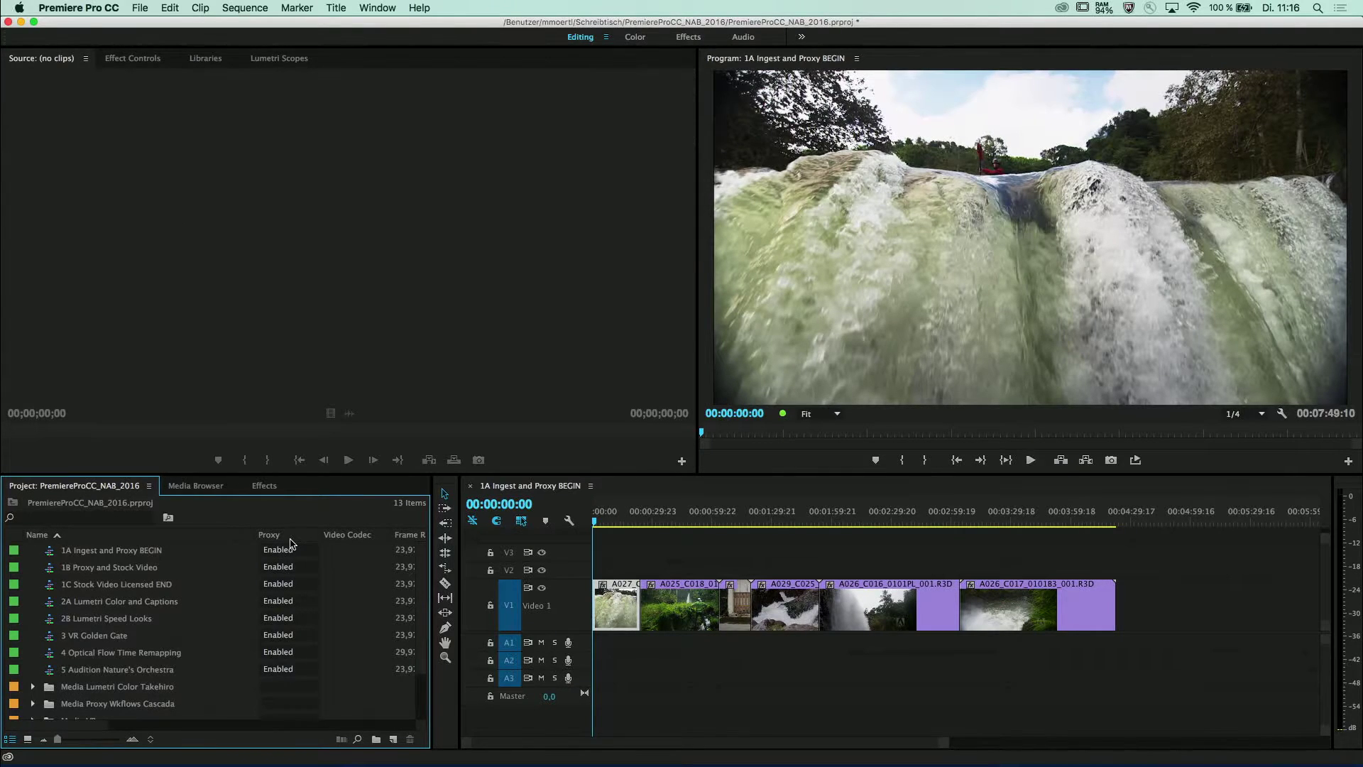
mouse_move(105, 558)
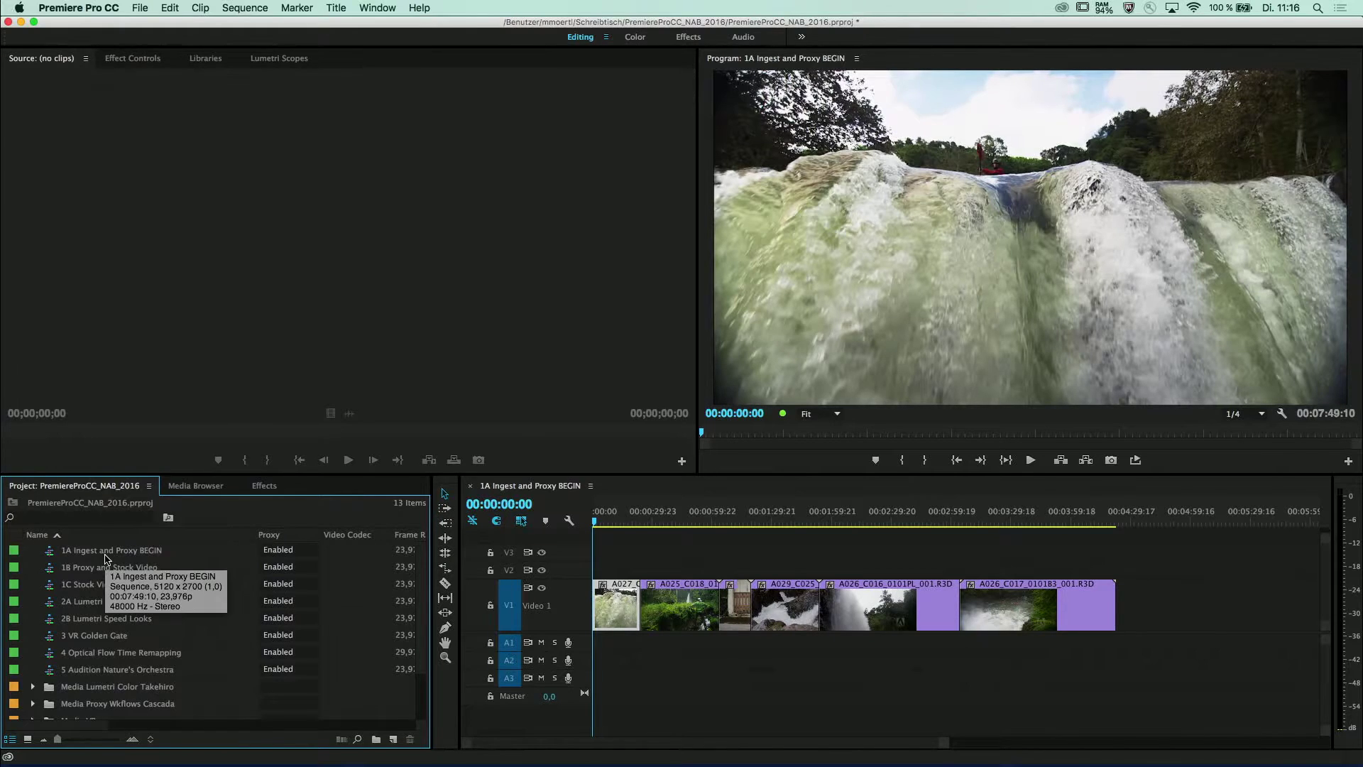
mouse_move(49, 565)
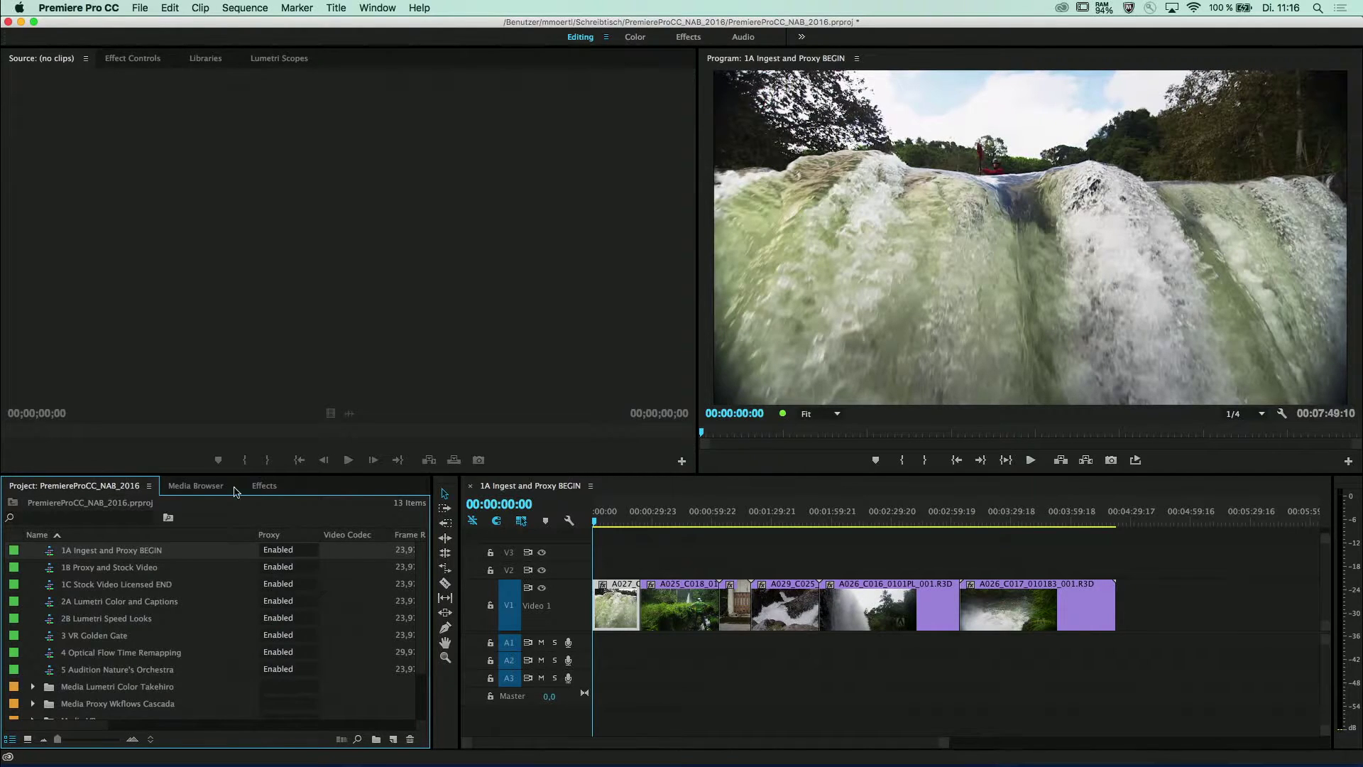
left_click(84, 13)
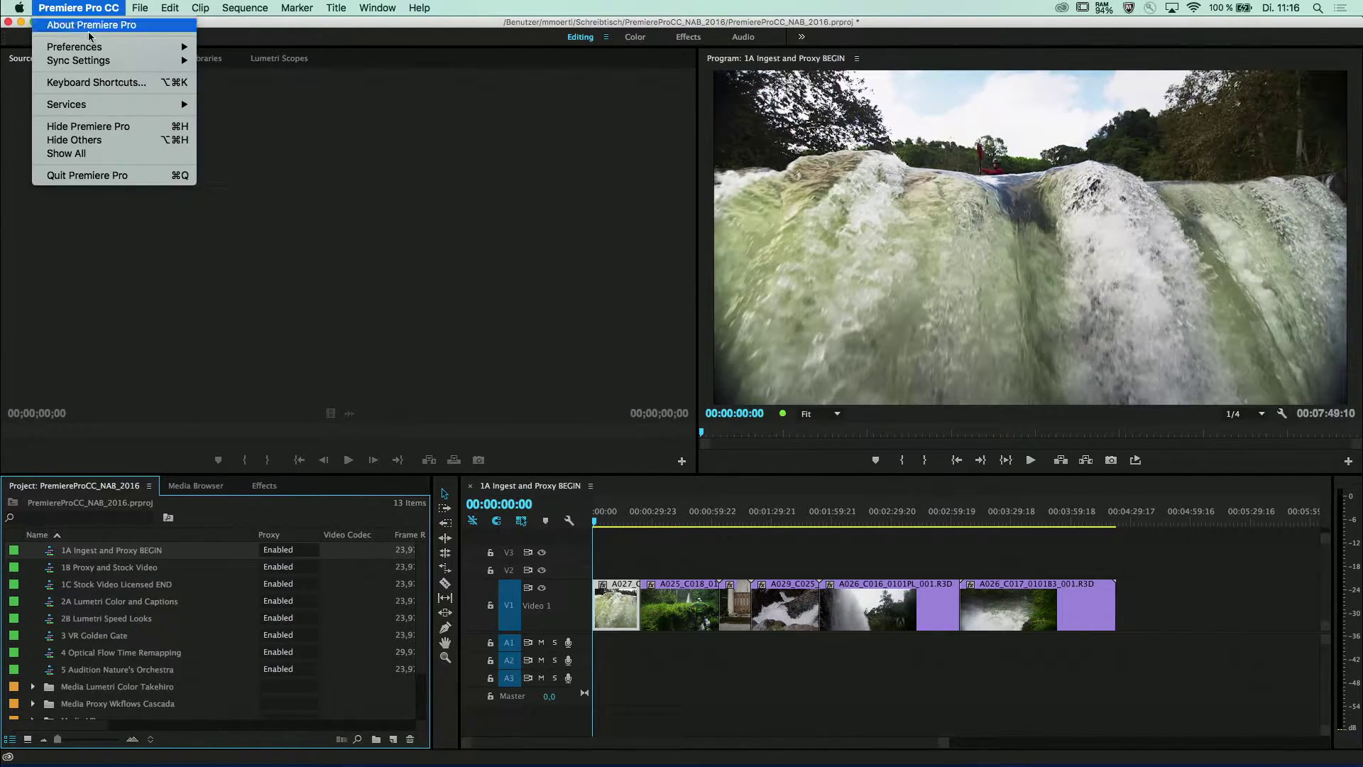
- Turn off Enable proxies in the Media preferences and confirm with OK
mouse_move(90, 51)
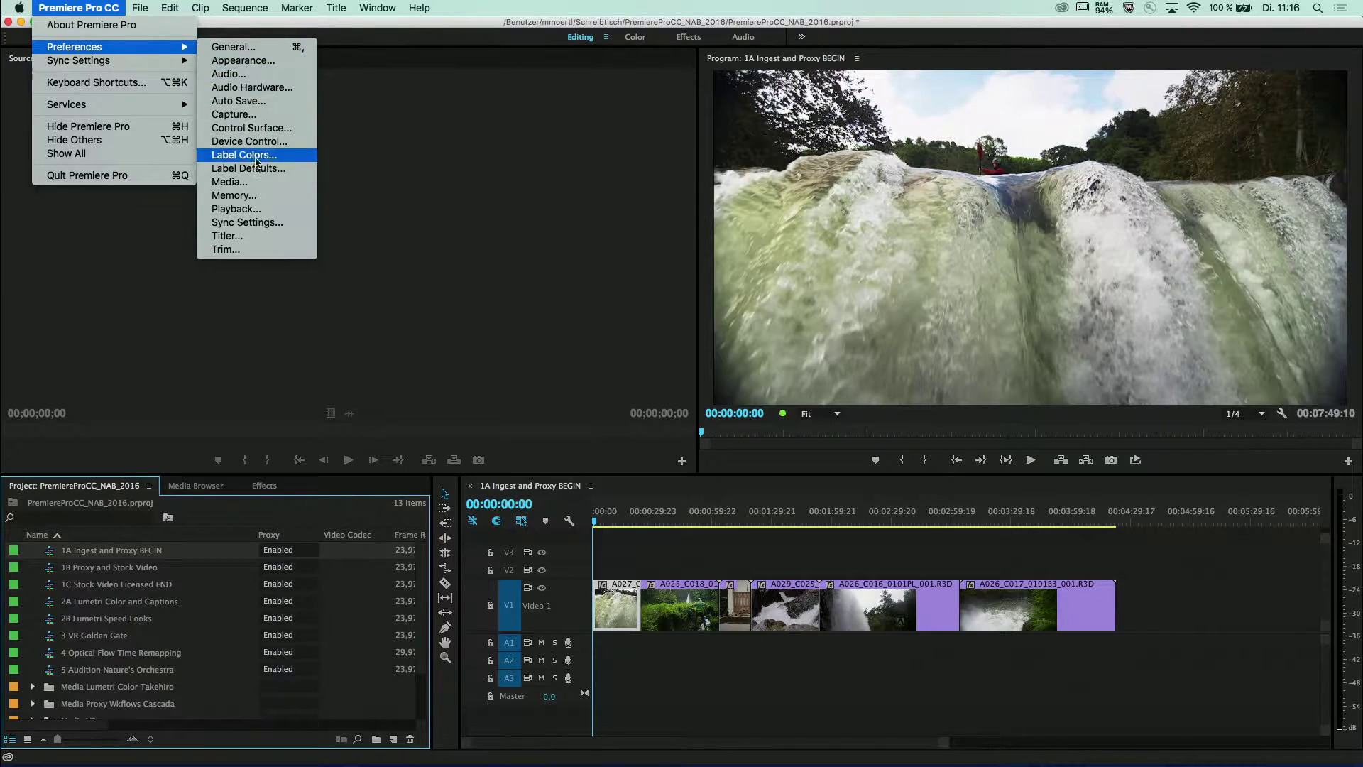
left_click(238, 182)
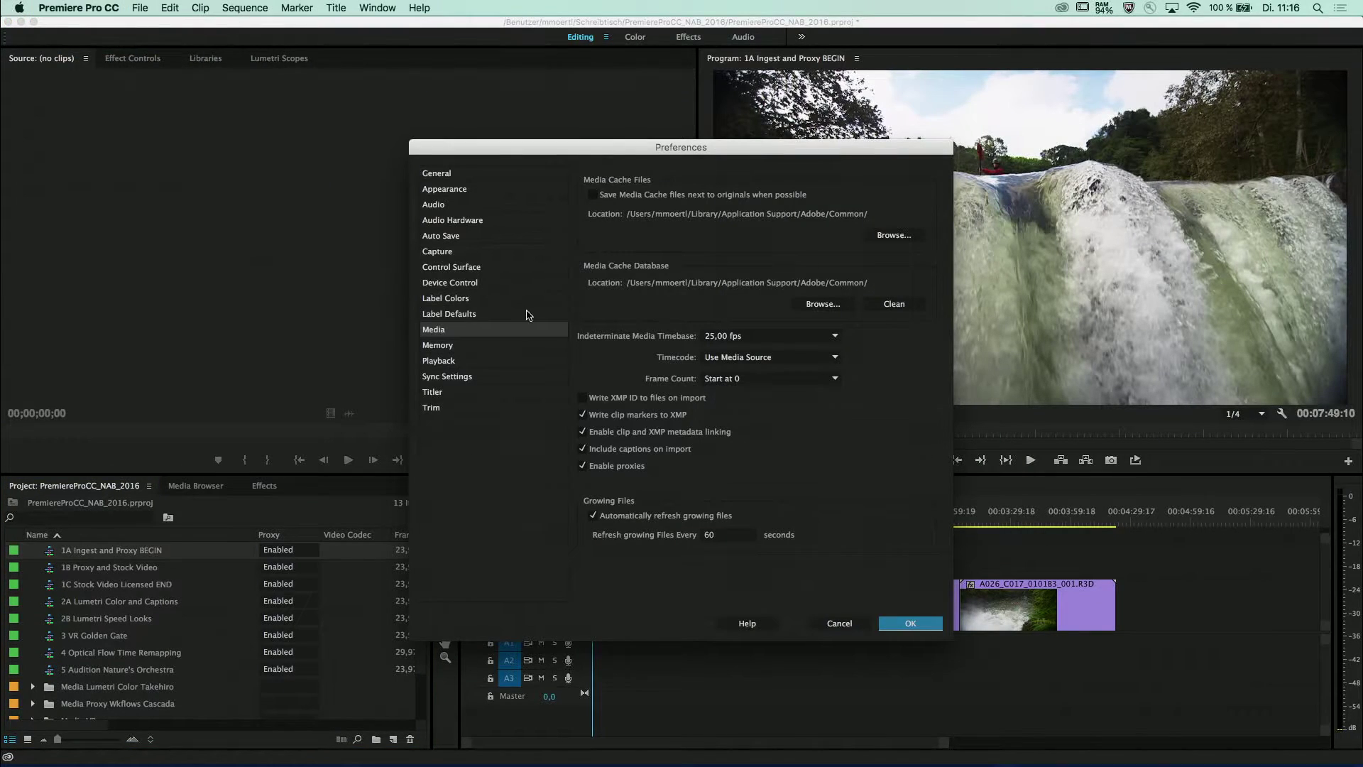
mouse_move(604, 473)
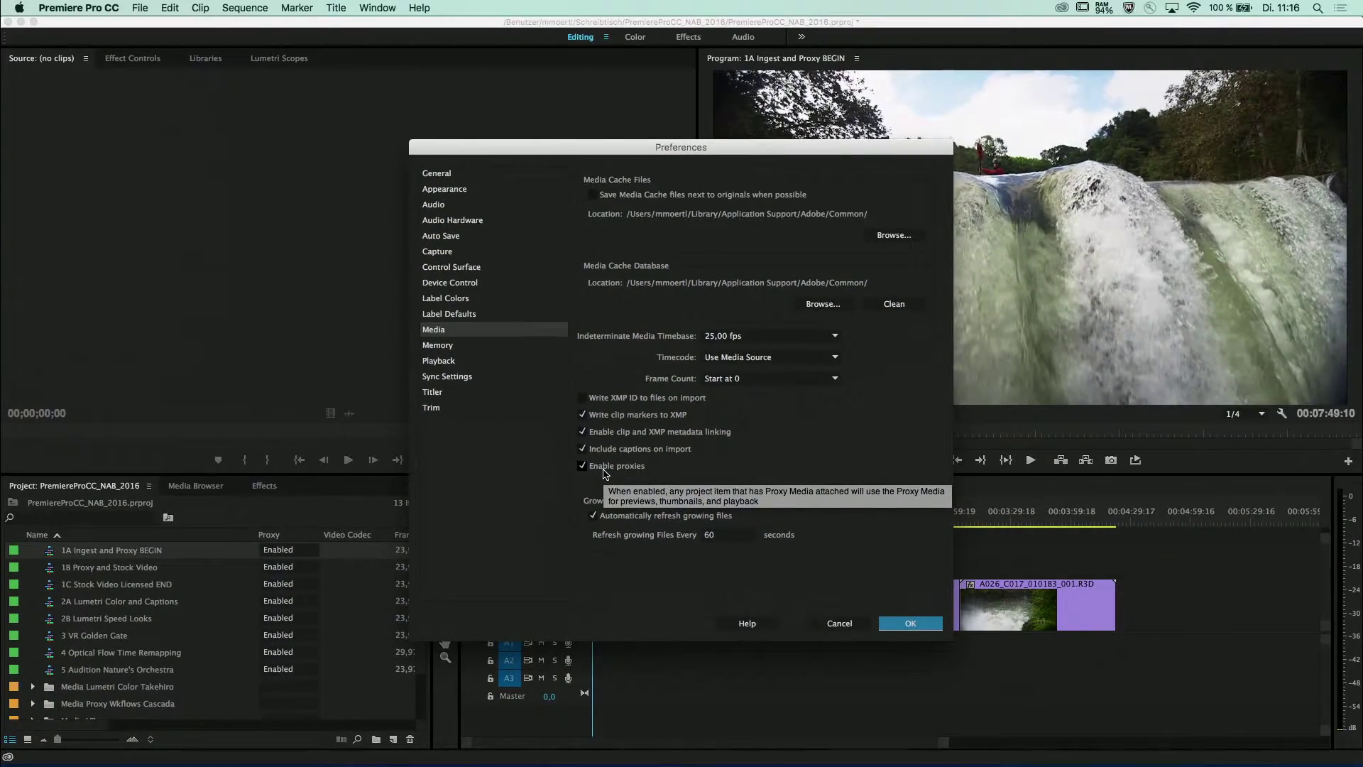
left_click(582, 466)
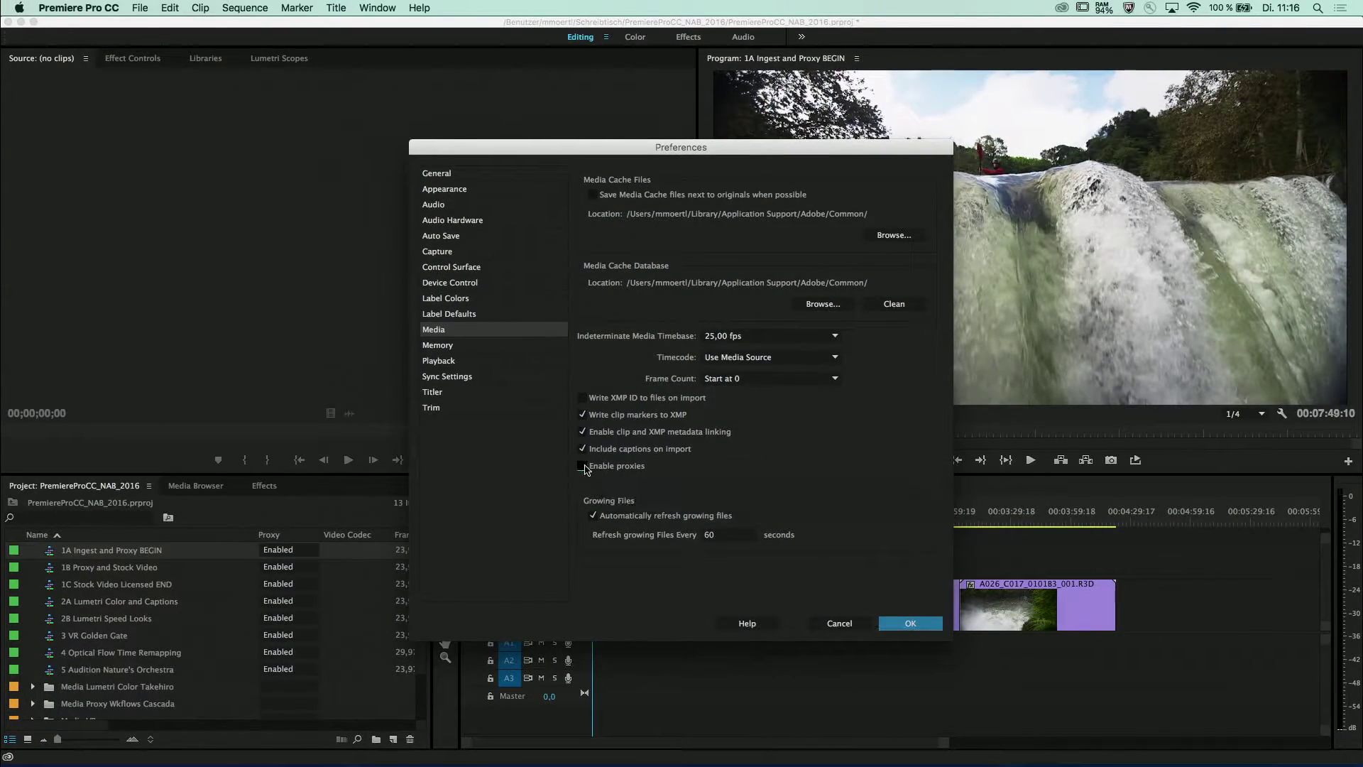
left_click(910, 623)
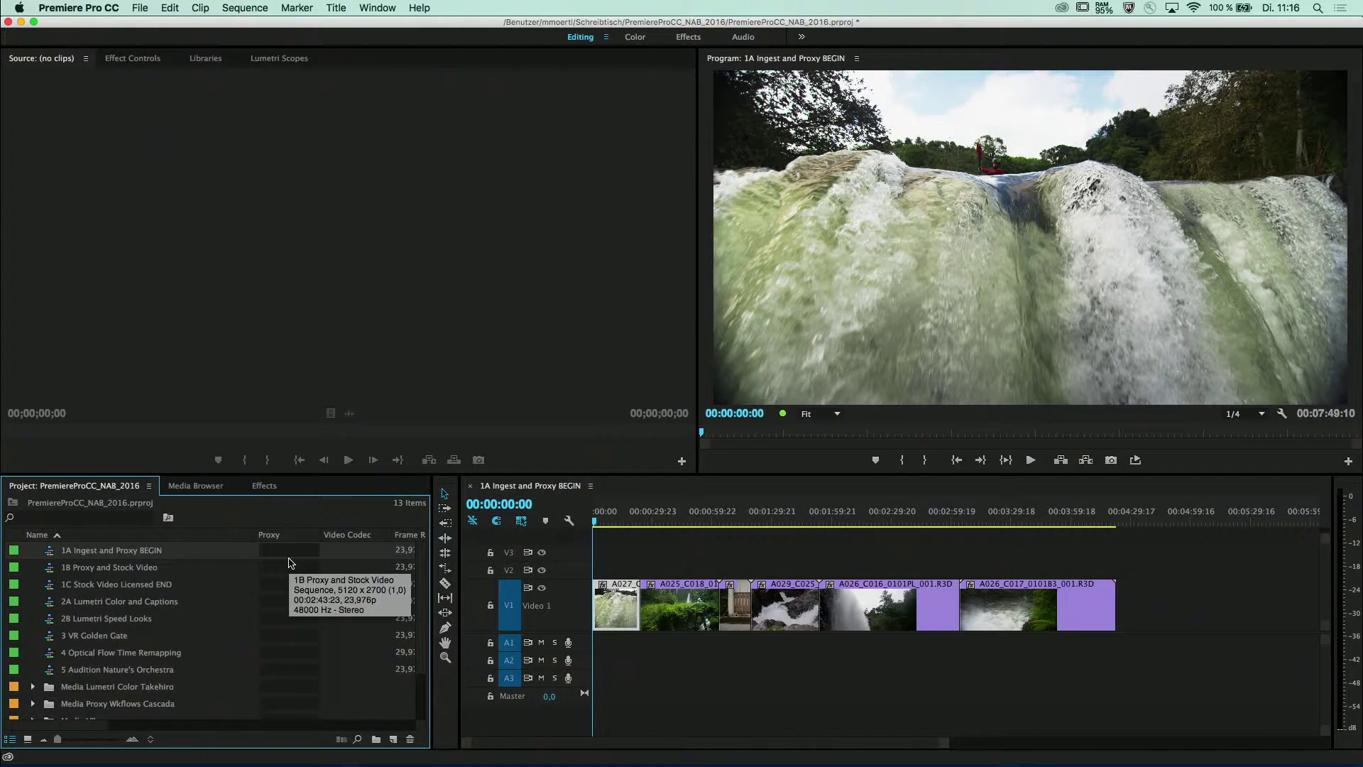
left_click(1349, 465)
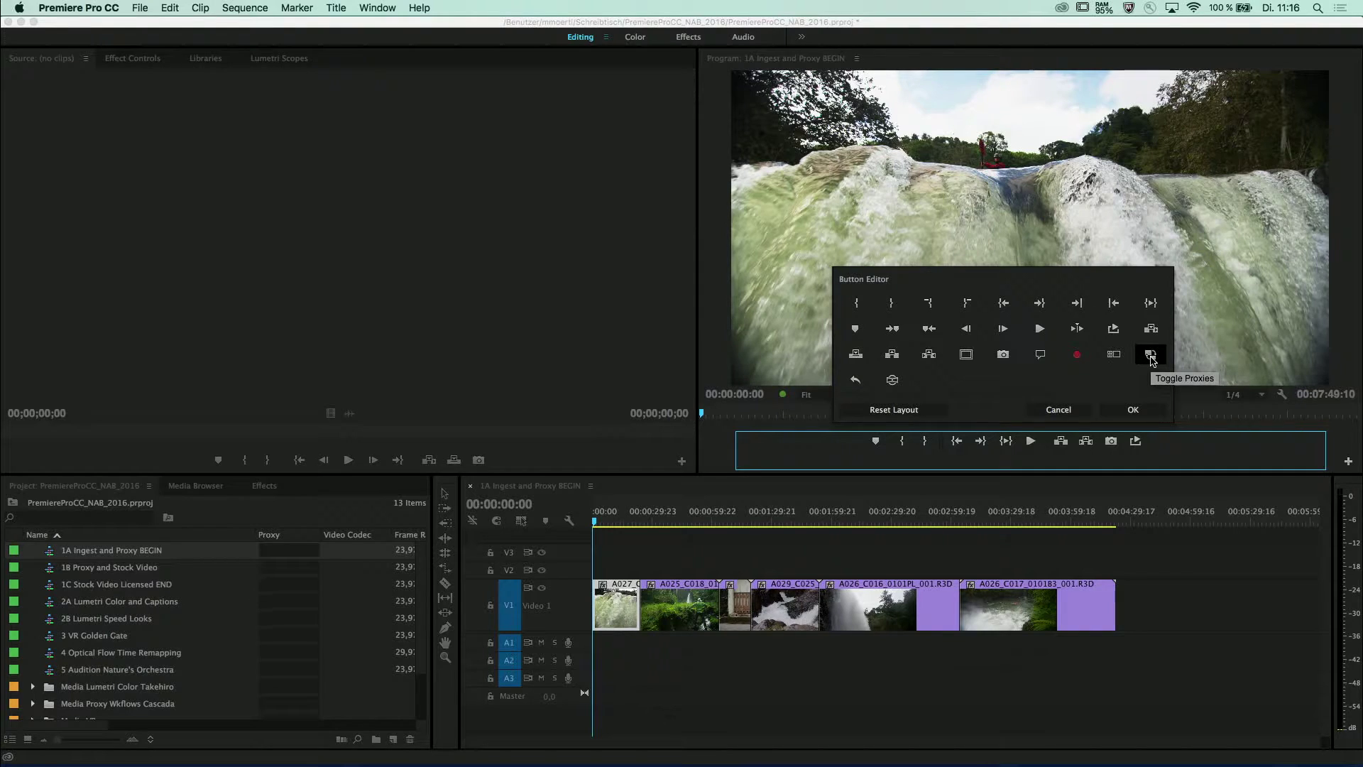
- Add a Toggle Proxies button to the Program monitor controls and switch it on
left_click_drag(1151, 360, 1162, 443)
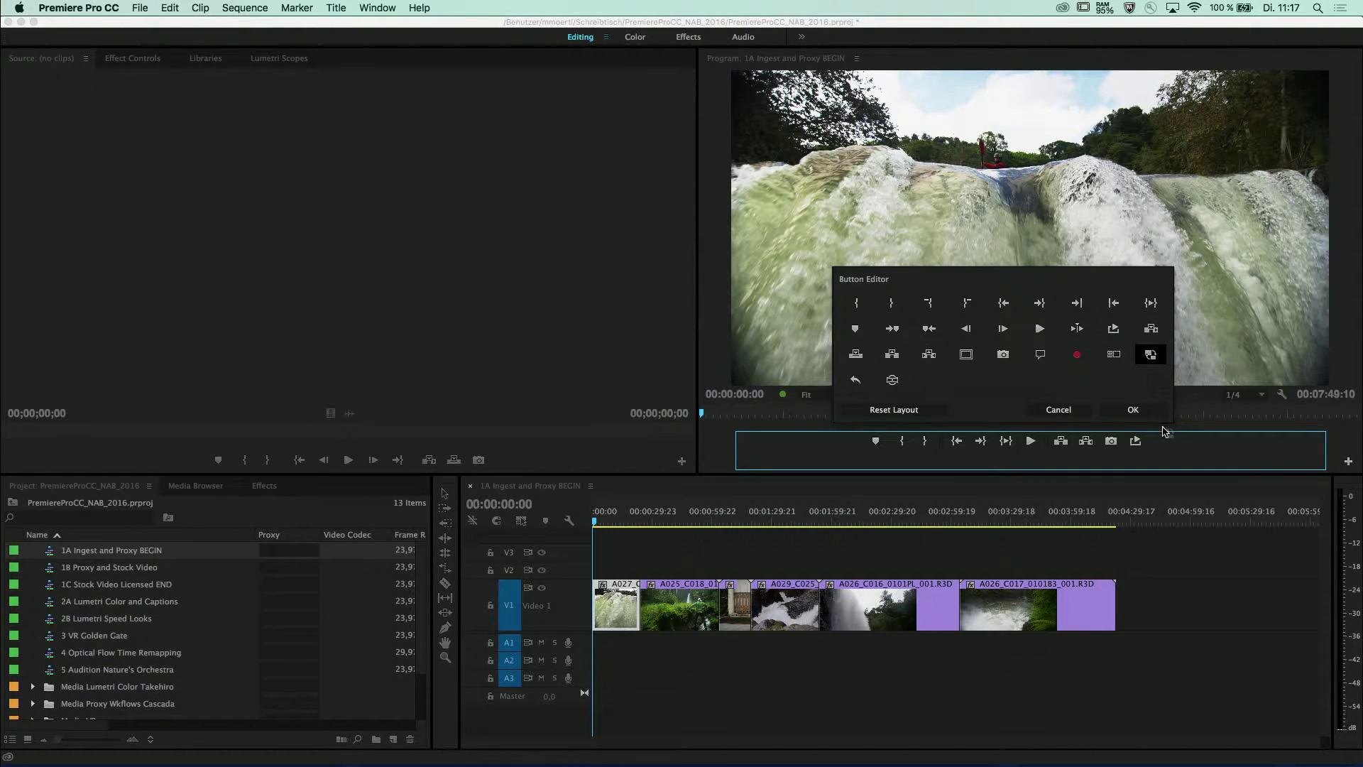
left_click(1137, 409)
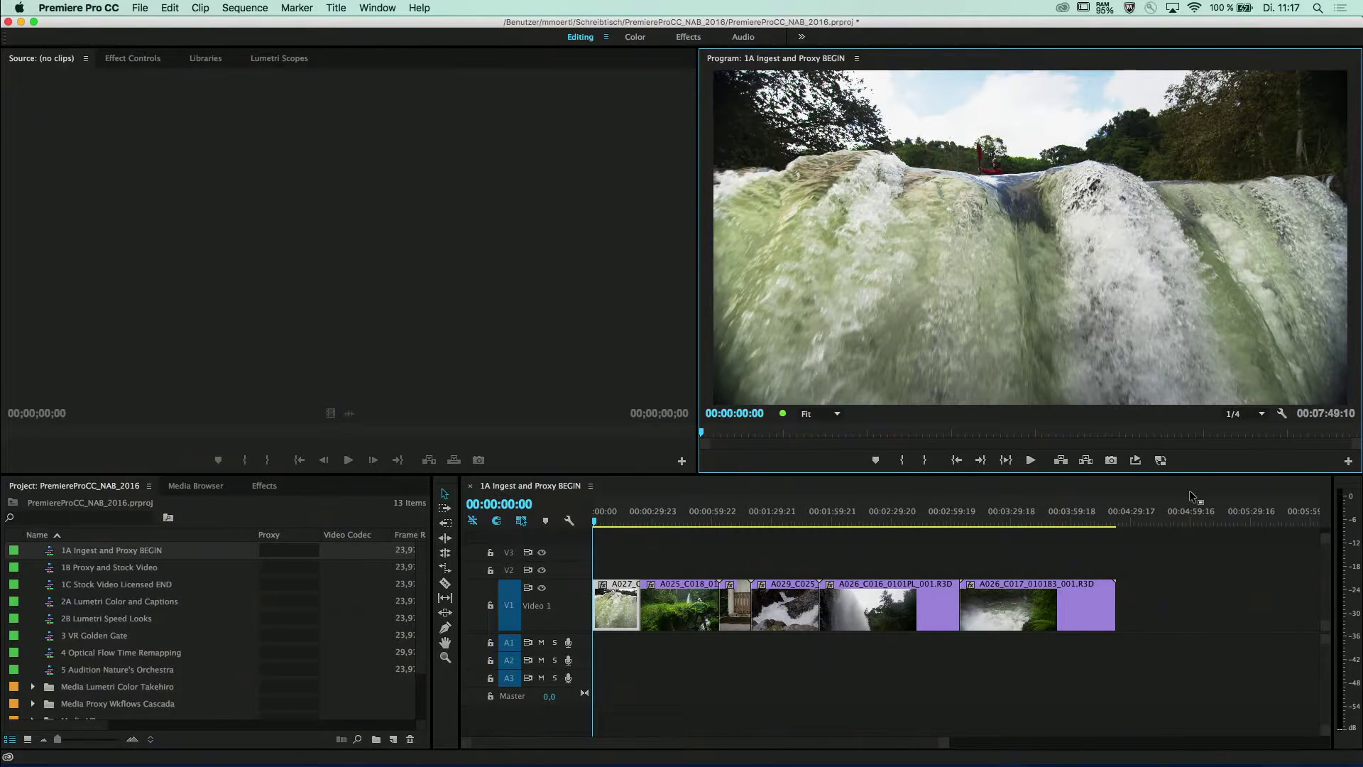
left_click(1162, 463)
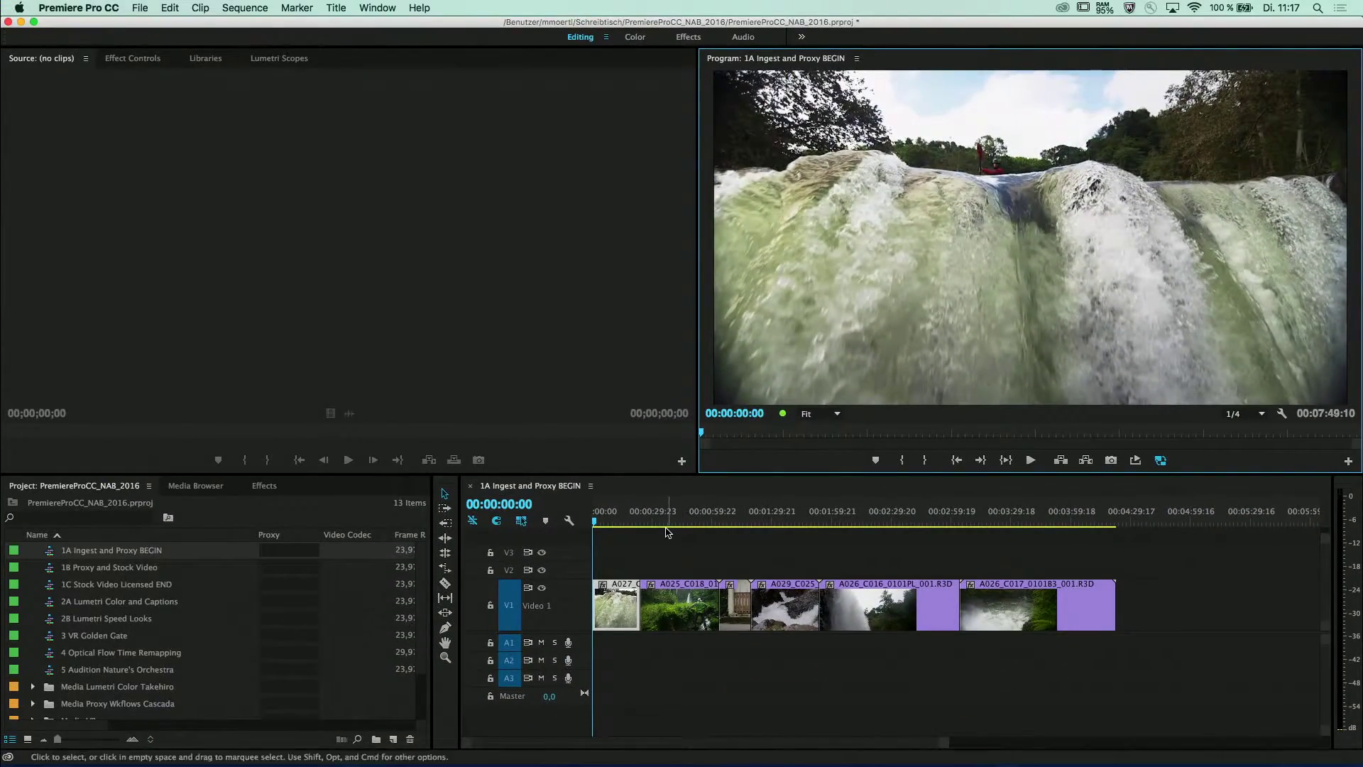
- Confirm the Proxy column reads Enabled for every sequence, with the playhead near the sequence start
left_click(667, 532)
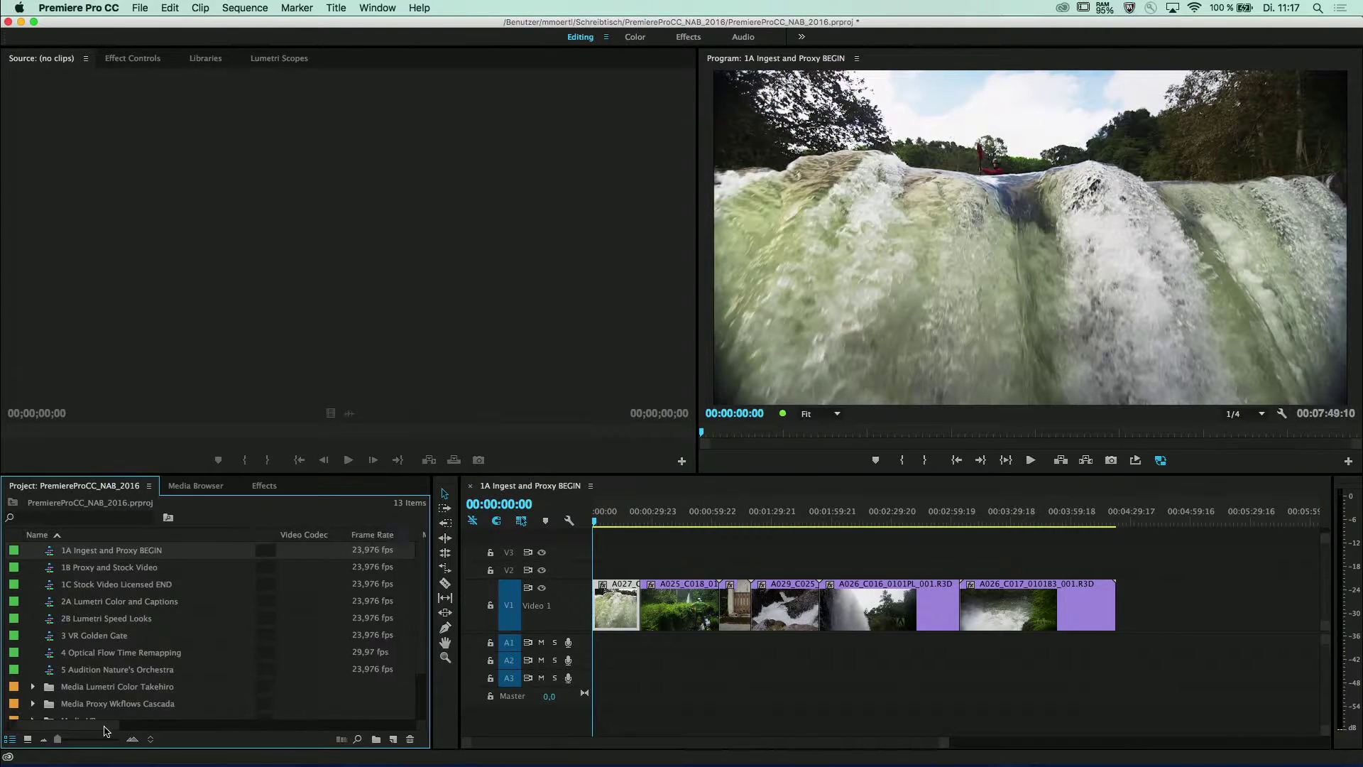
mouse_move(84, 726)
left_mouse_down()
mouse_move(163, 726)
mouse_move(84, 725)
left_mouse_up()
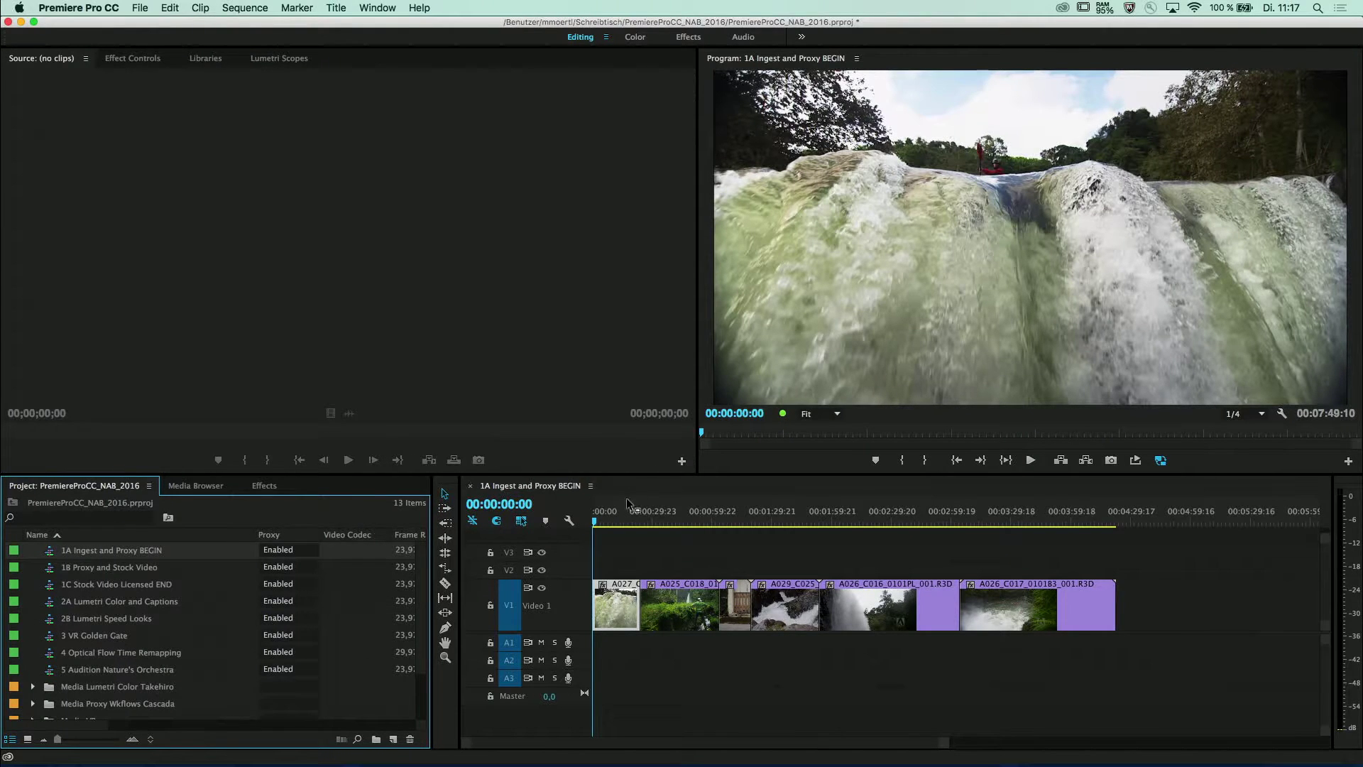
left_click(598, 521)
- Play the sequence with proxy media and scrub ahead to forest clip A025
key("space")
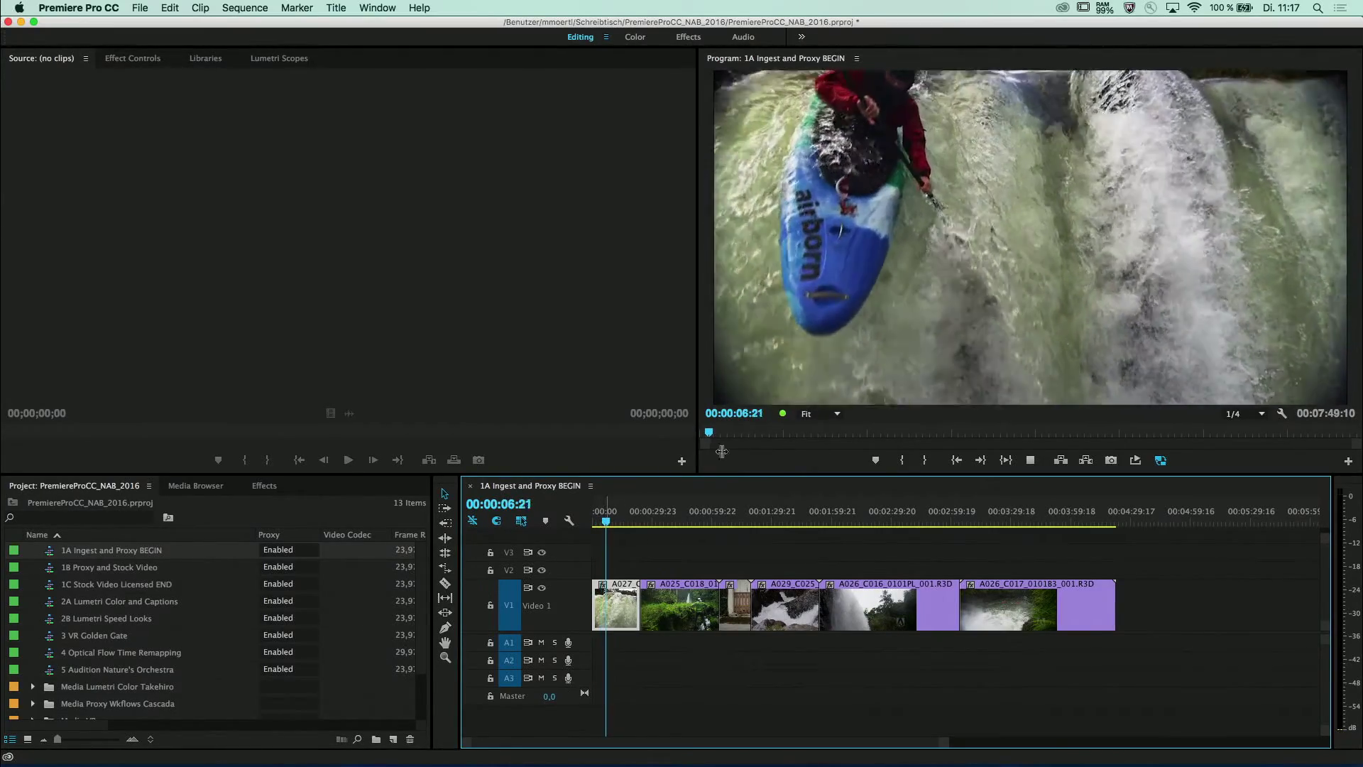
key("space")
left_click_drag(609, 522, 658, 518)
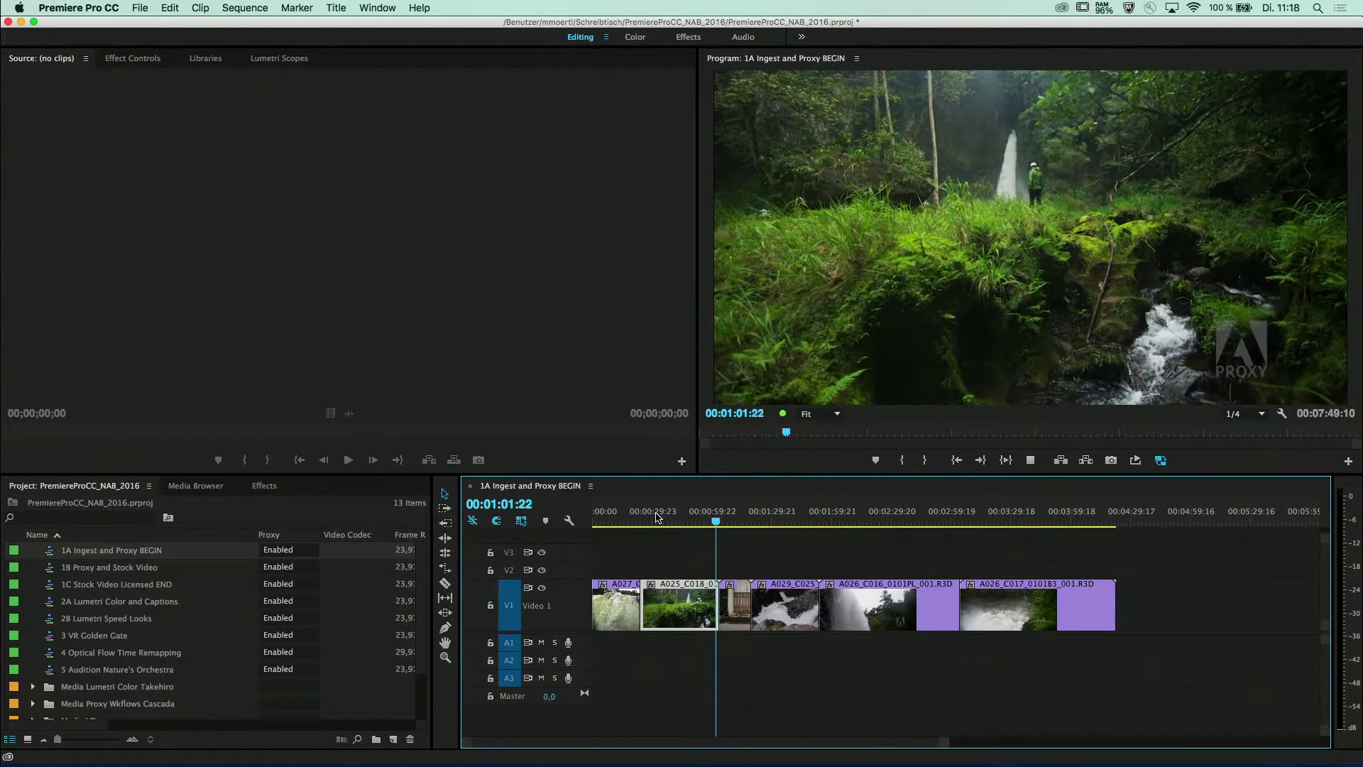
key("space")
- Switch proxy playback off and stop playback at 00:01:06:22 on the painted-wall shot
left_click(1160, 460)
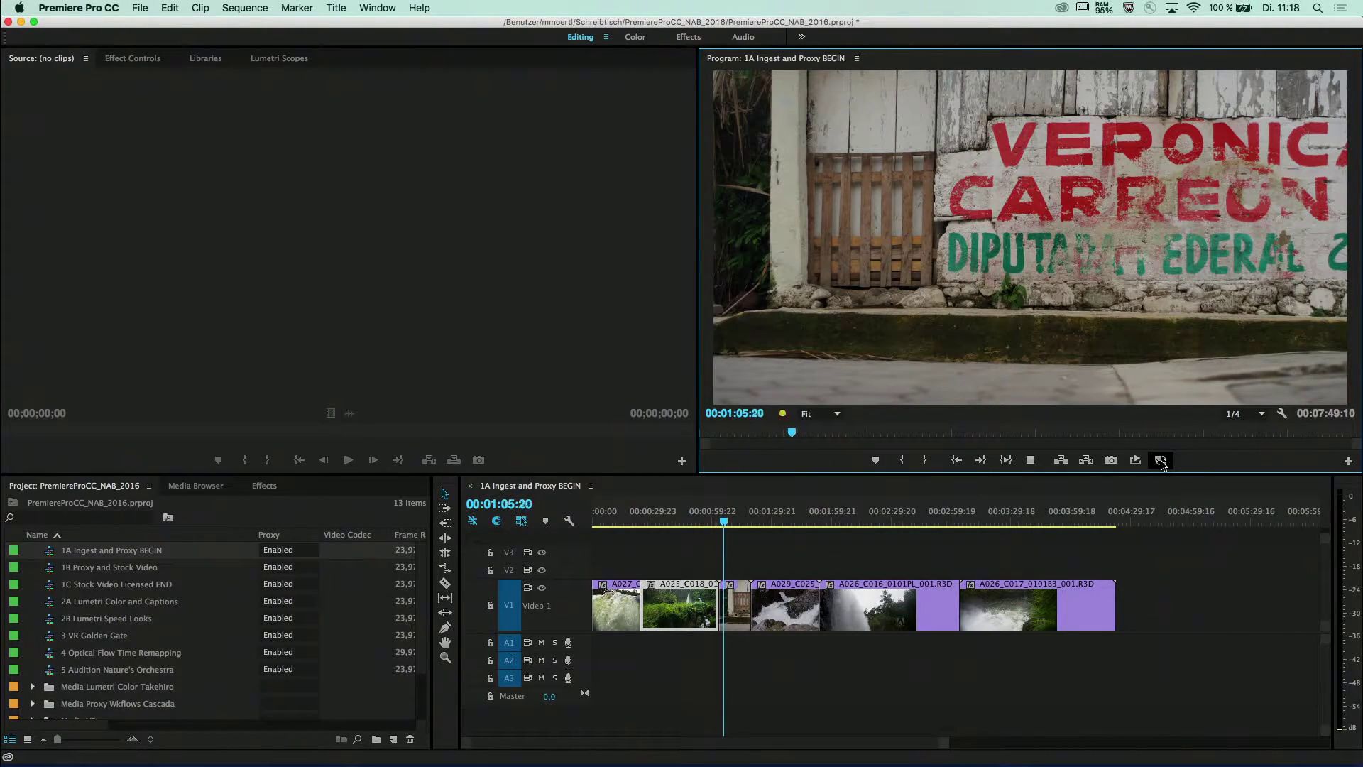
key("space")
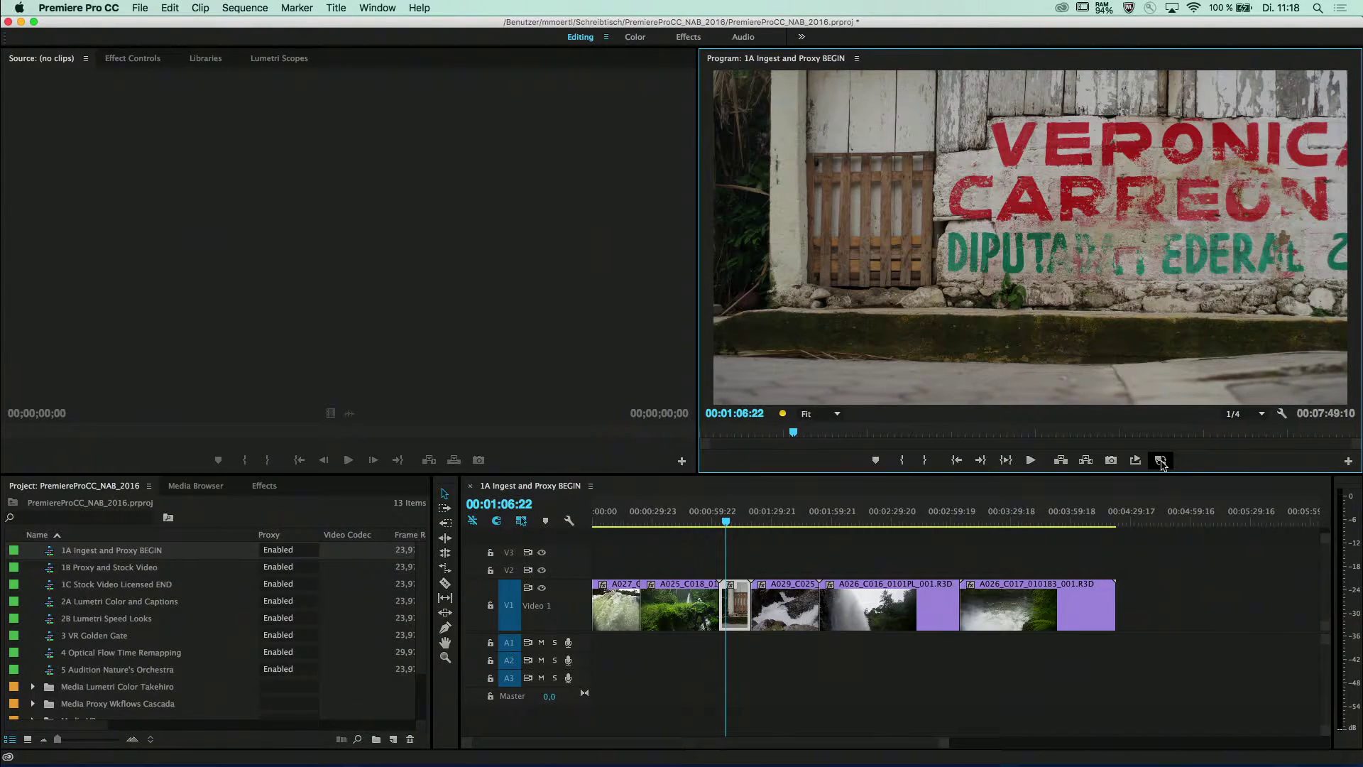
scroll(205, 674, "down", 3)
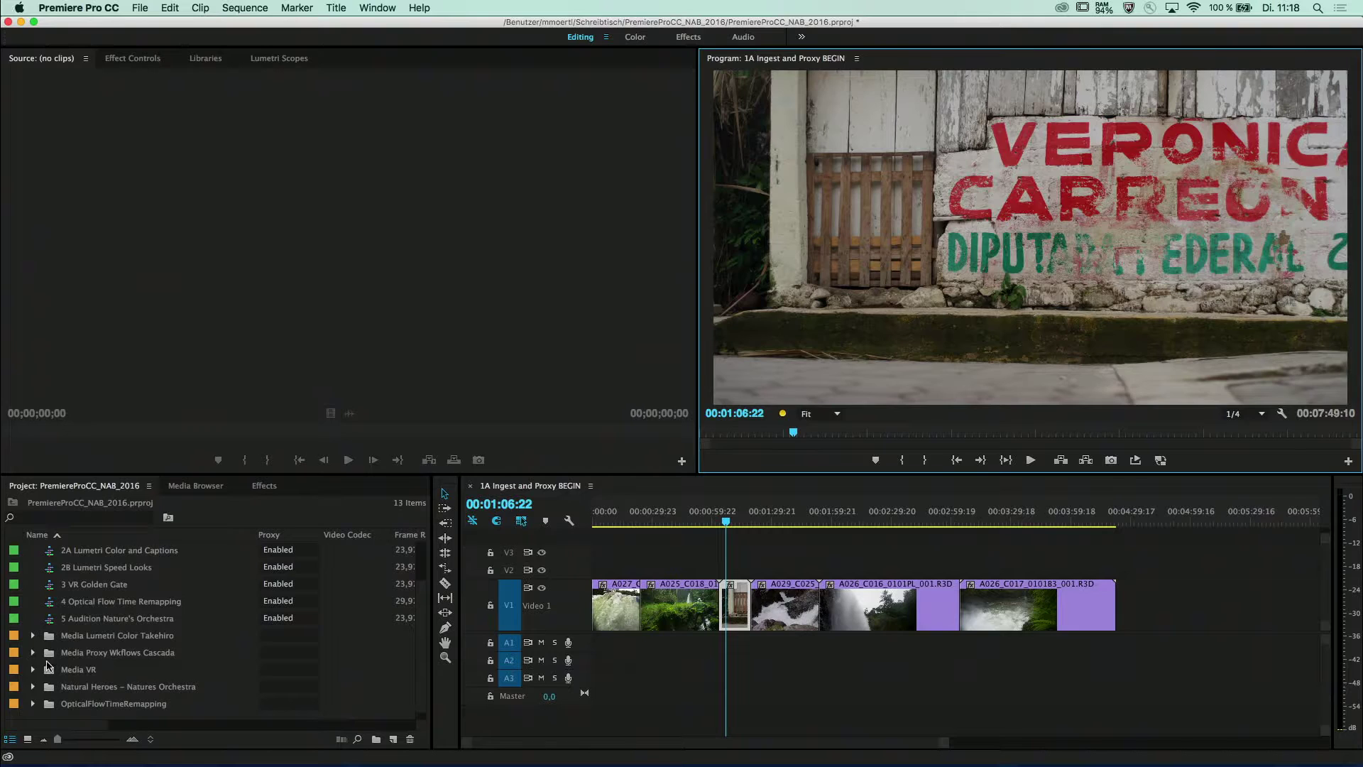
left_click(32, 652)
scroll(143, 660, "down", 4)
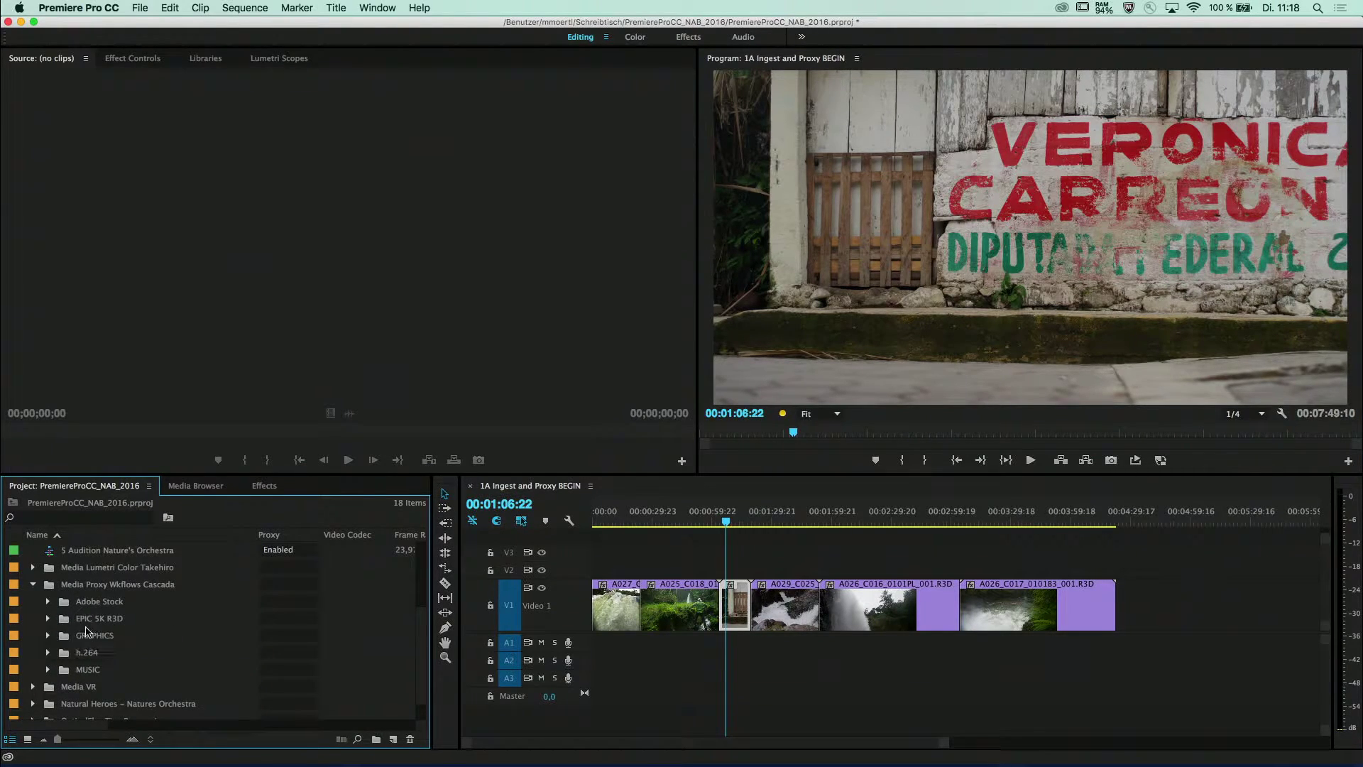
left_click(48, 620)
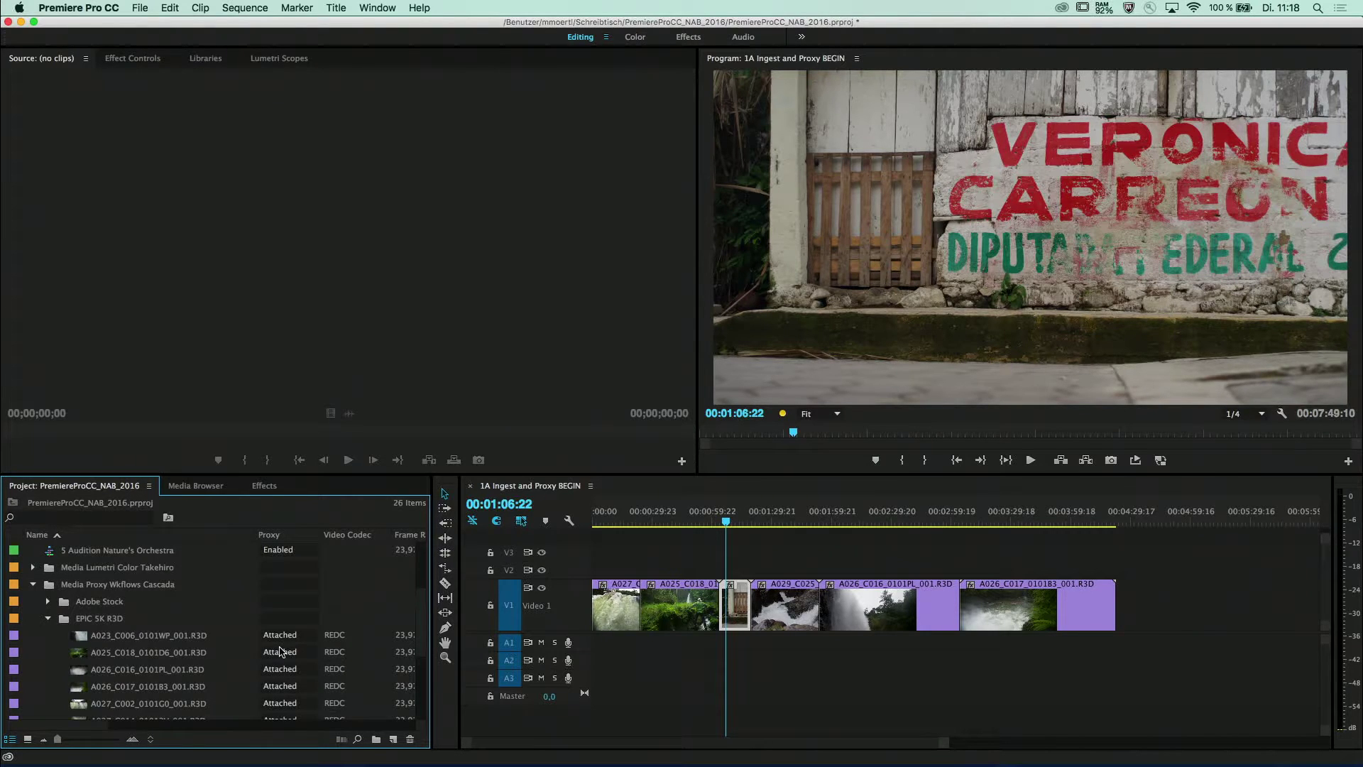
left_click(85, 641)
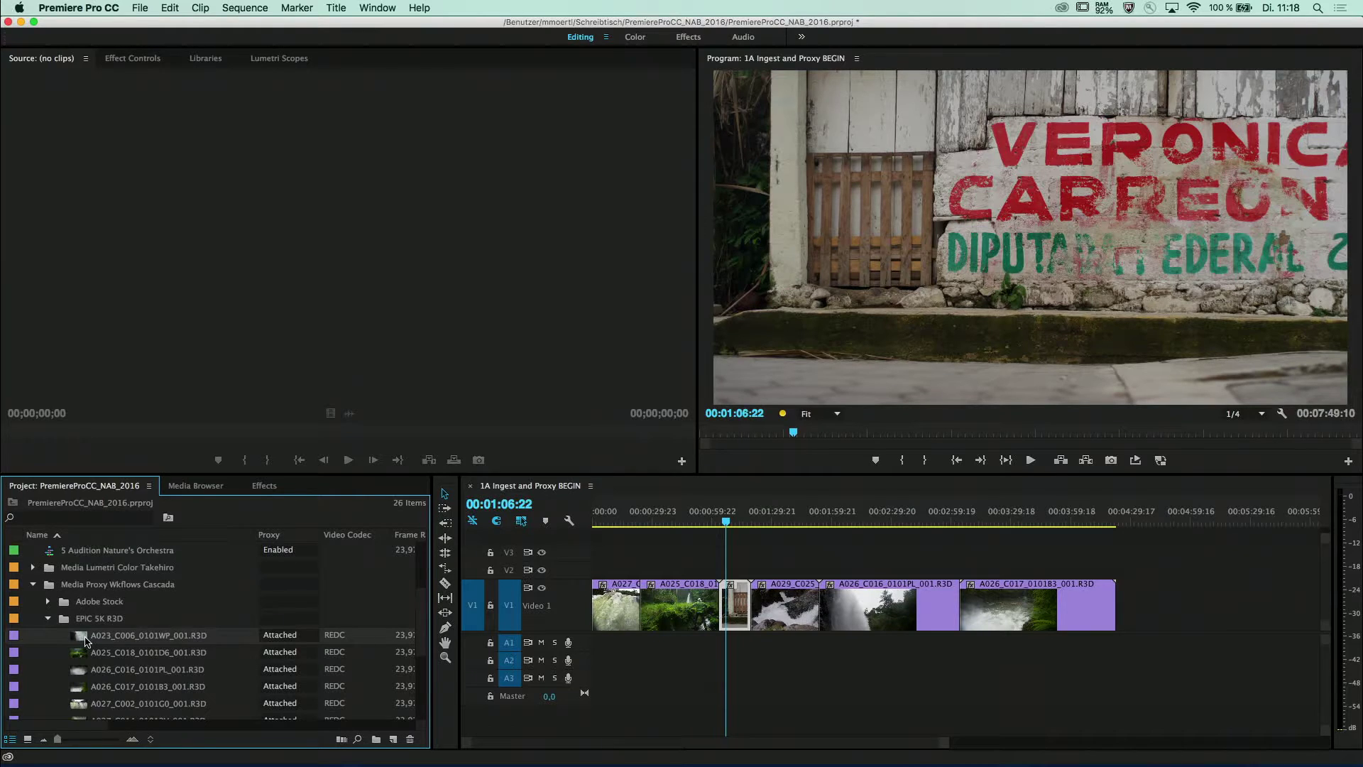
right_click(85, 641)
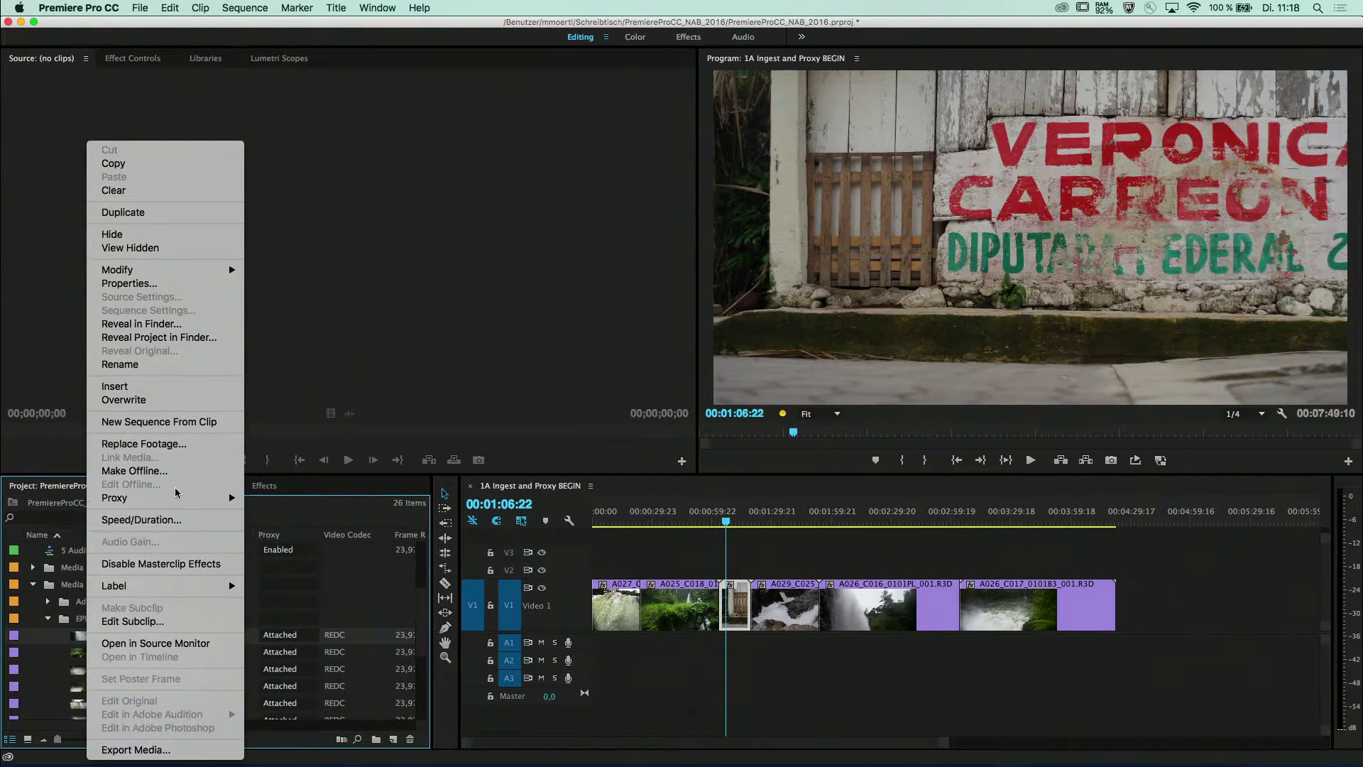
mouse_move(151, 500)
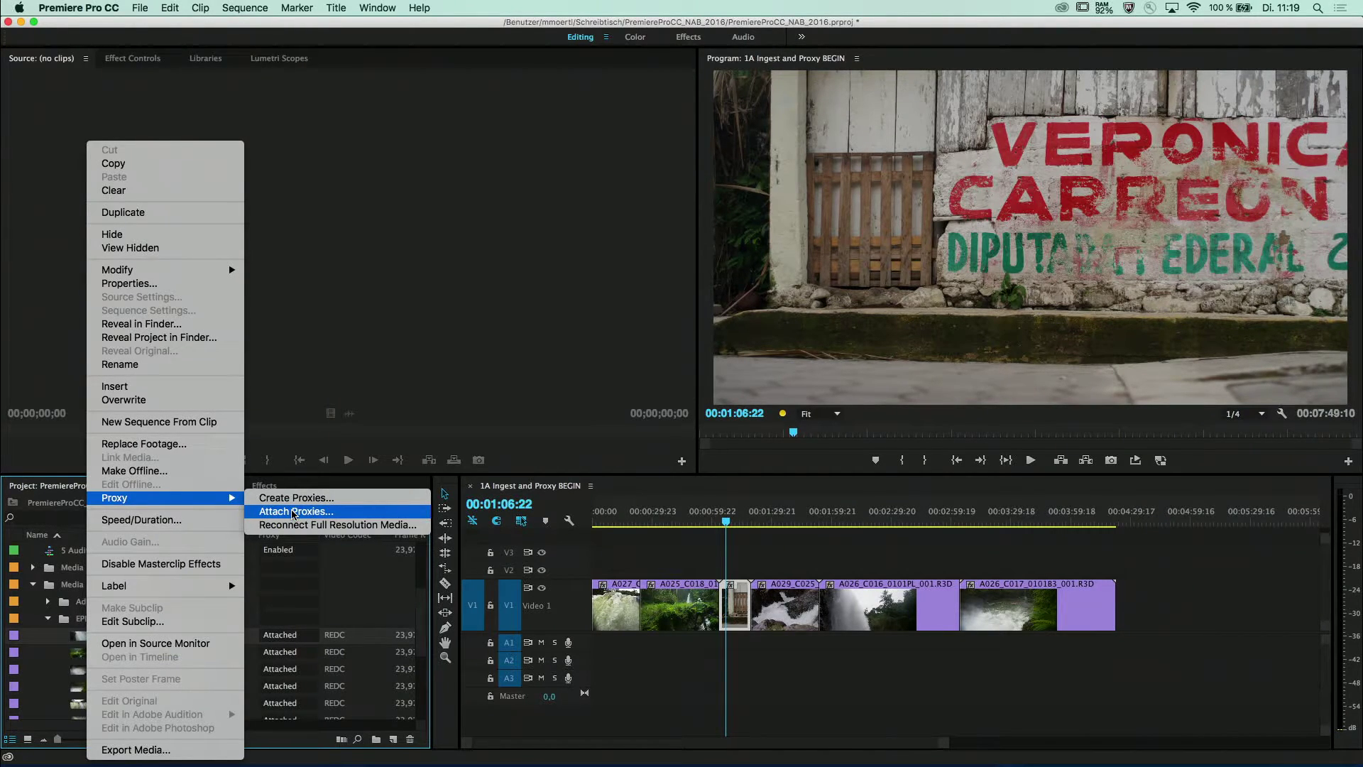
left_click(293, 512)
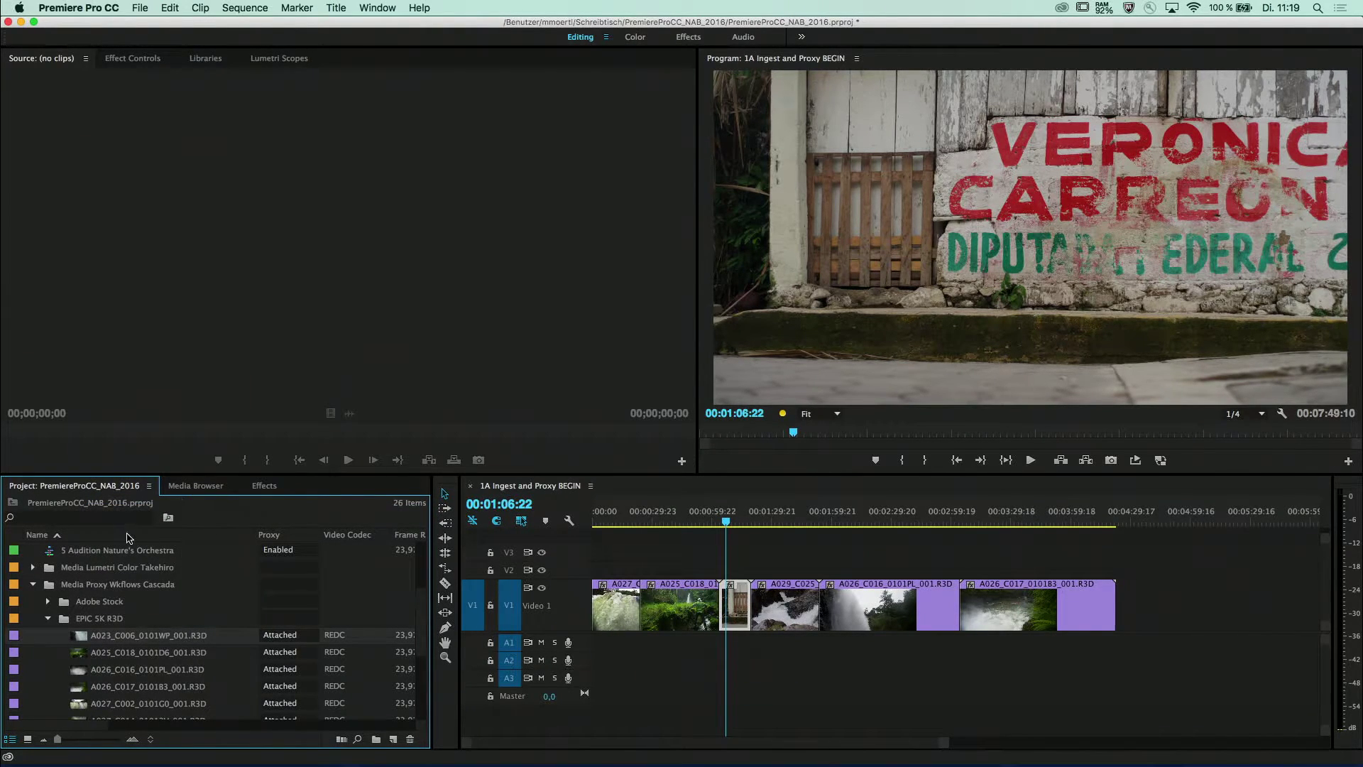
left_click(33, 585)
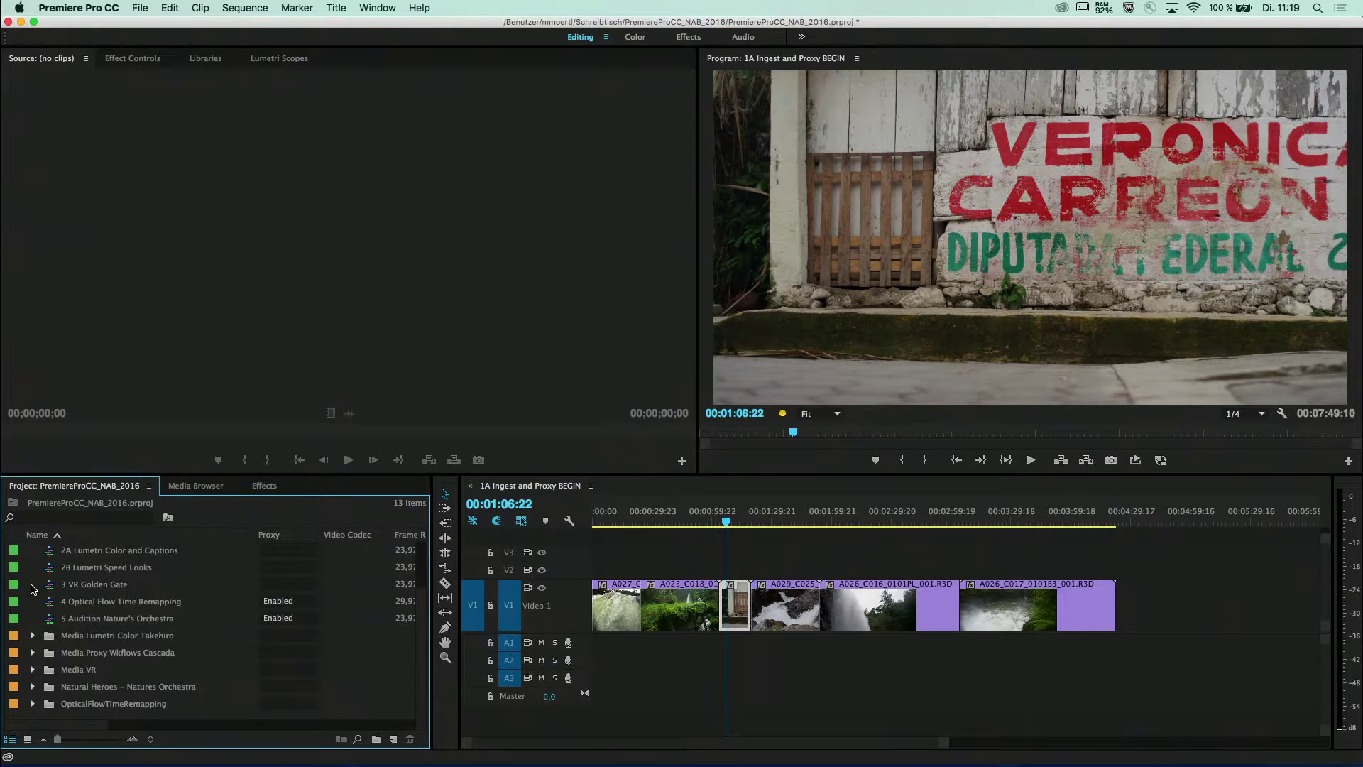
- Open the 1B Proxy and Stock Video sequence, then bring Chrome with Adobe Stock forward
left_click(18, 570)
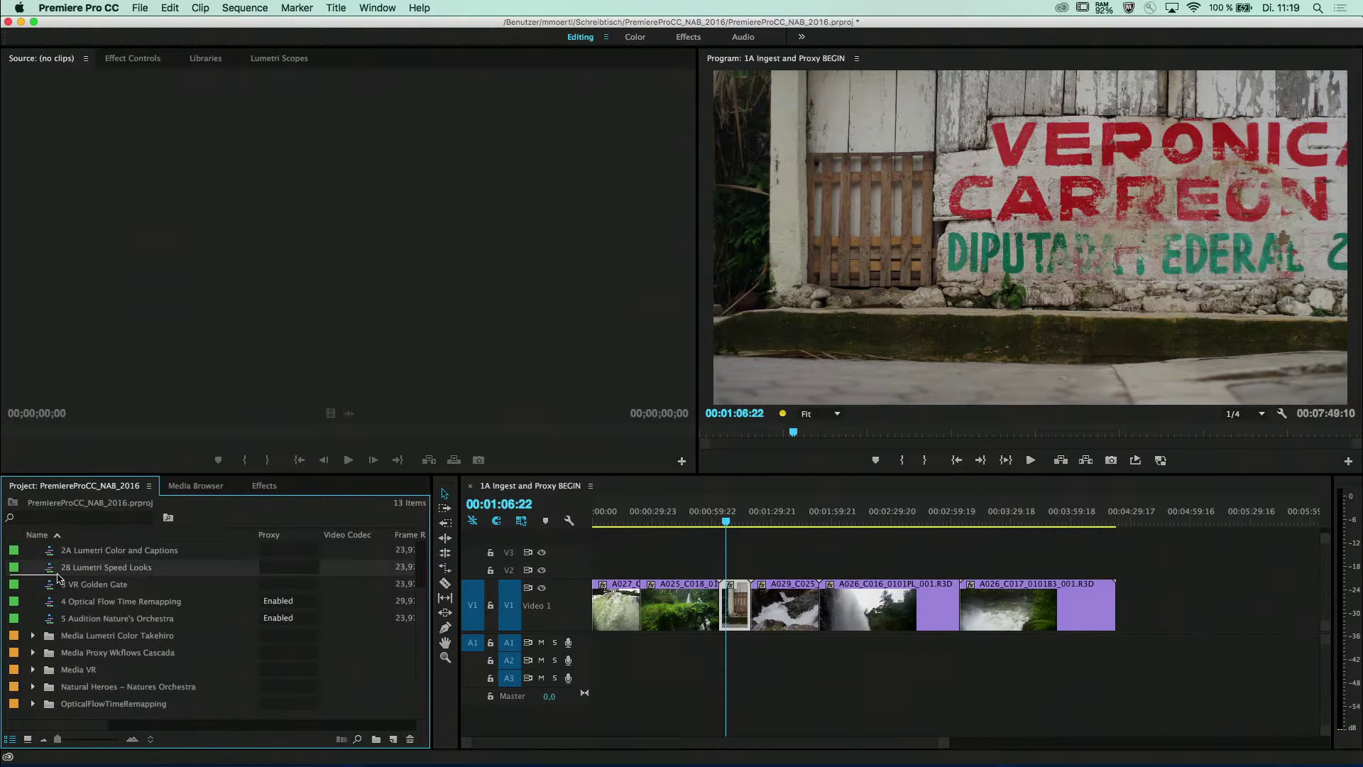
scroll(64, 575, "up", 3)
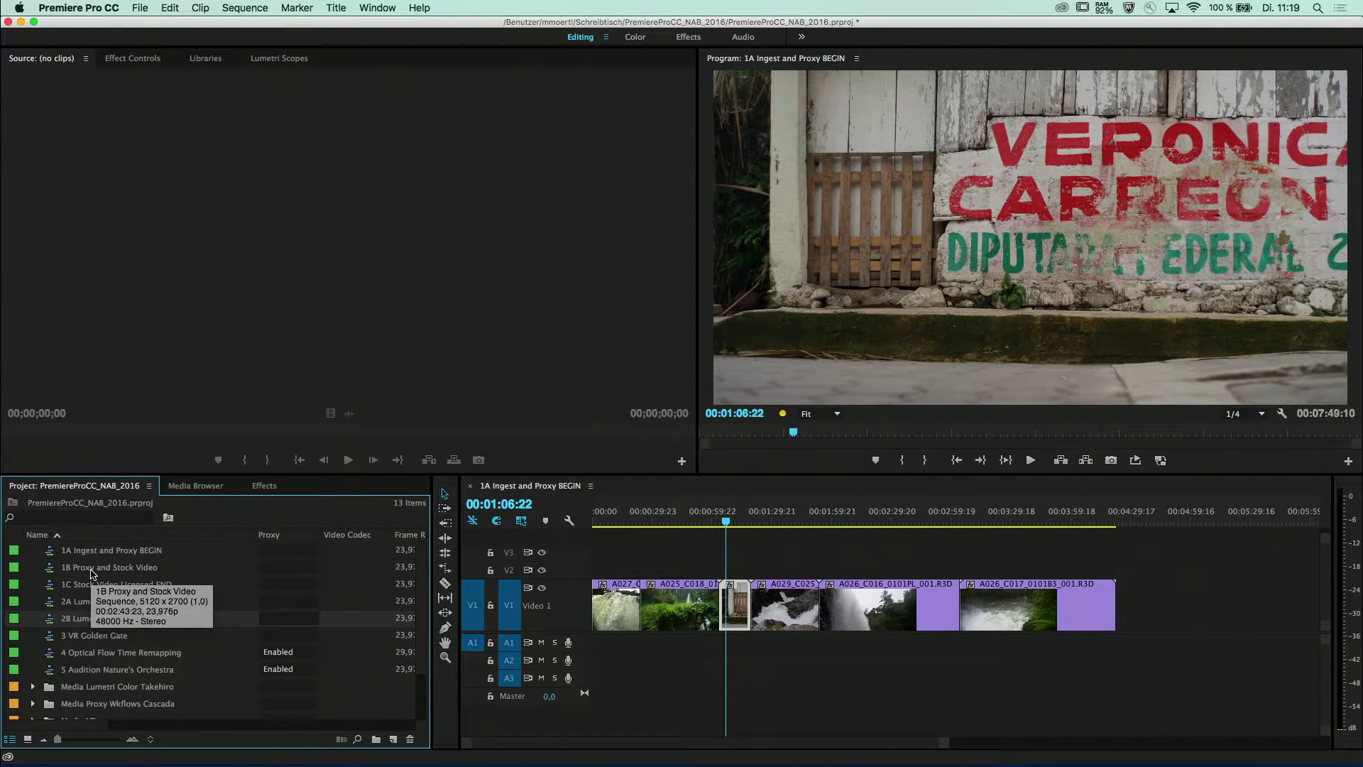
double_click(51, 573)
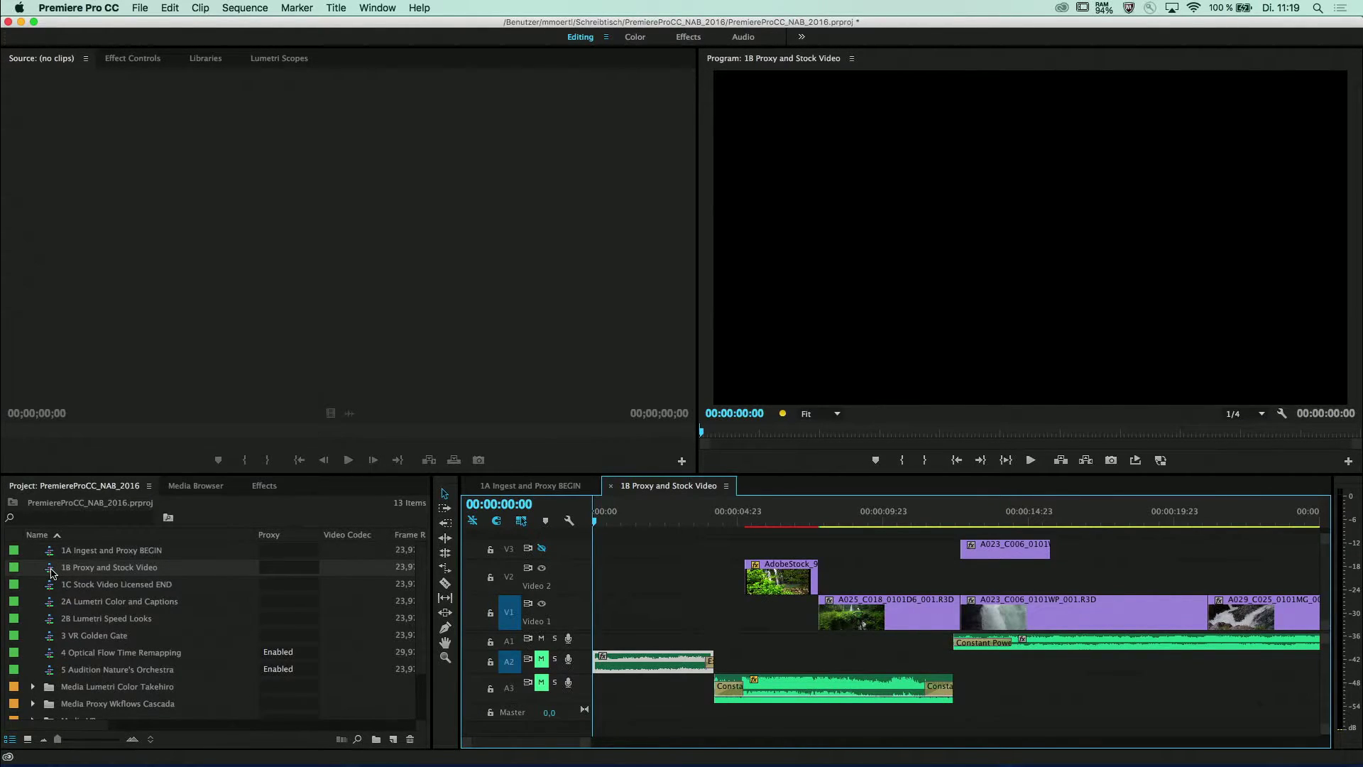
key("super+Tab")
key("super+Tab")
key("super+Tab")
key("super+Tab")
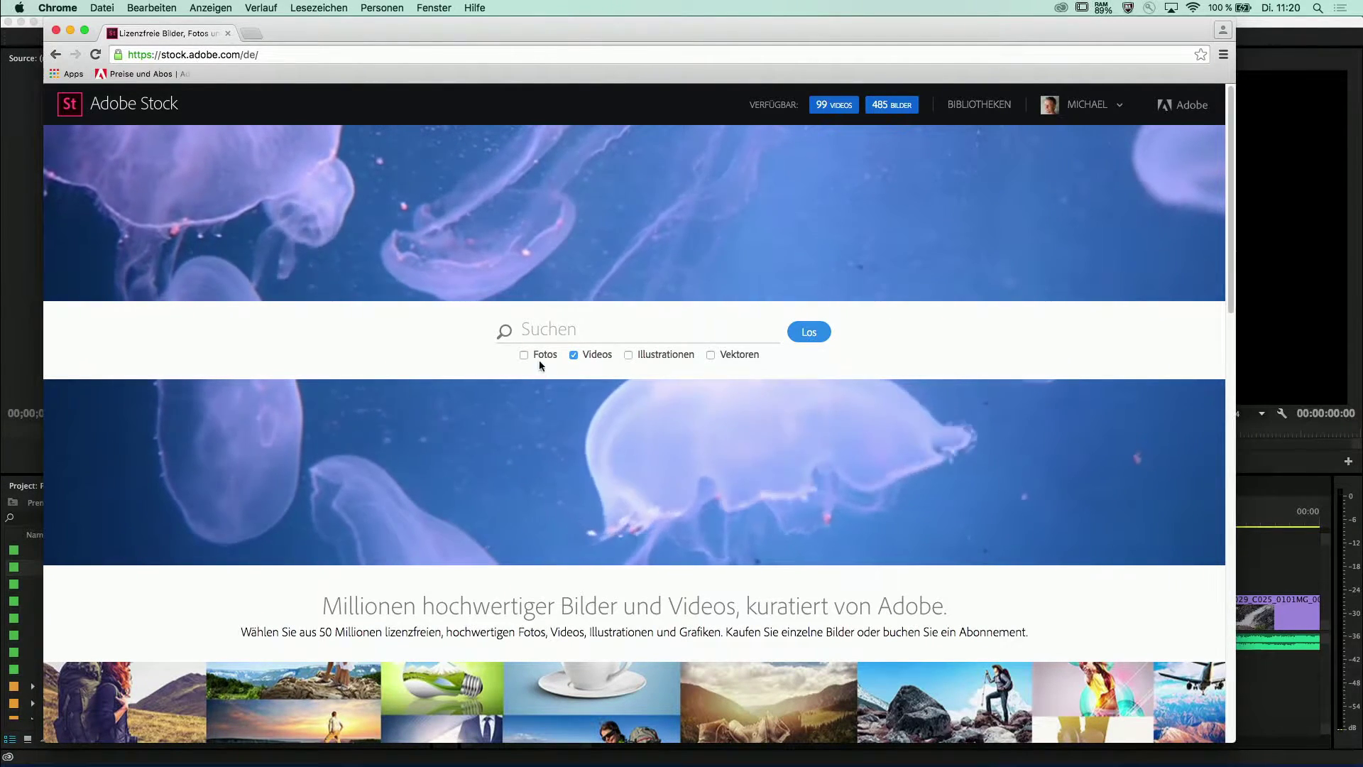
- Search Adobe Stock videos for 'Rainforest 4k'
left_click(559, 330)
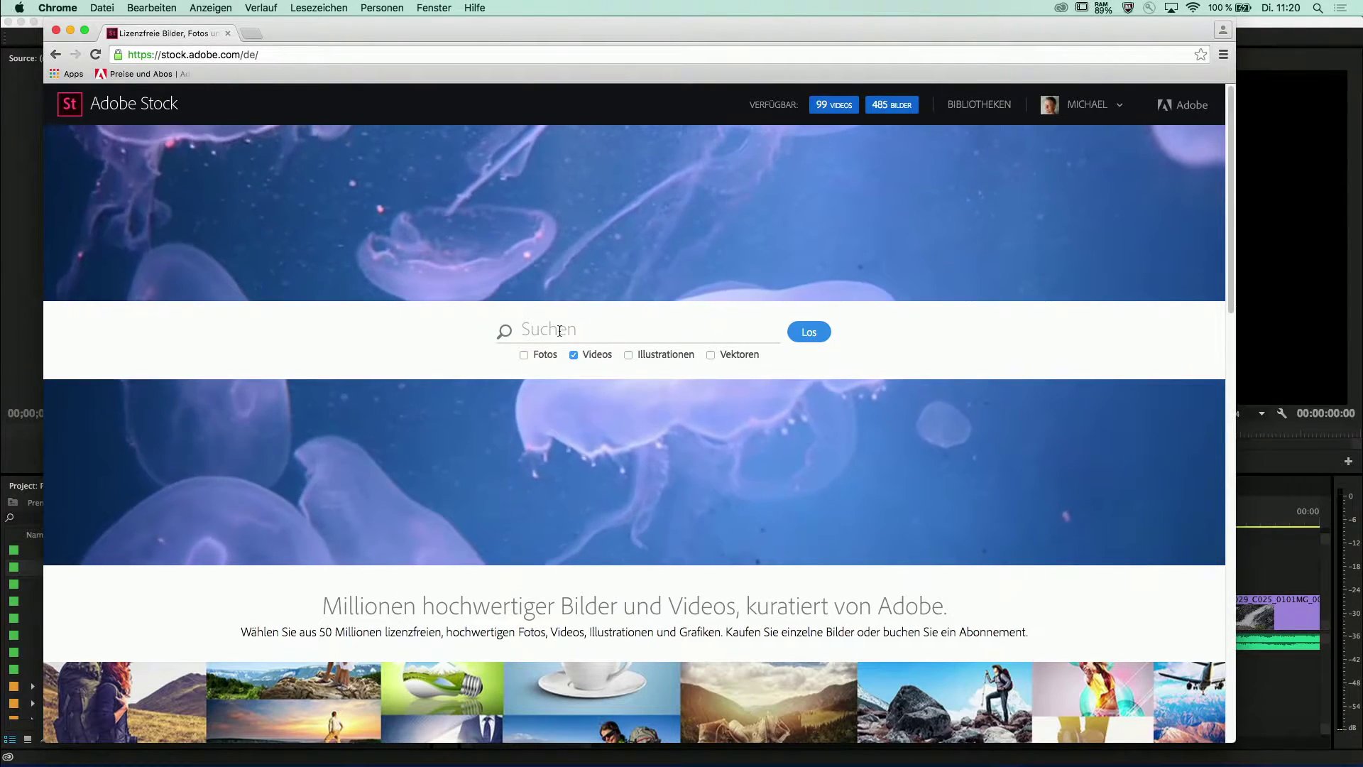
type("Rain")
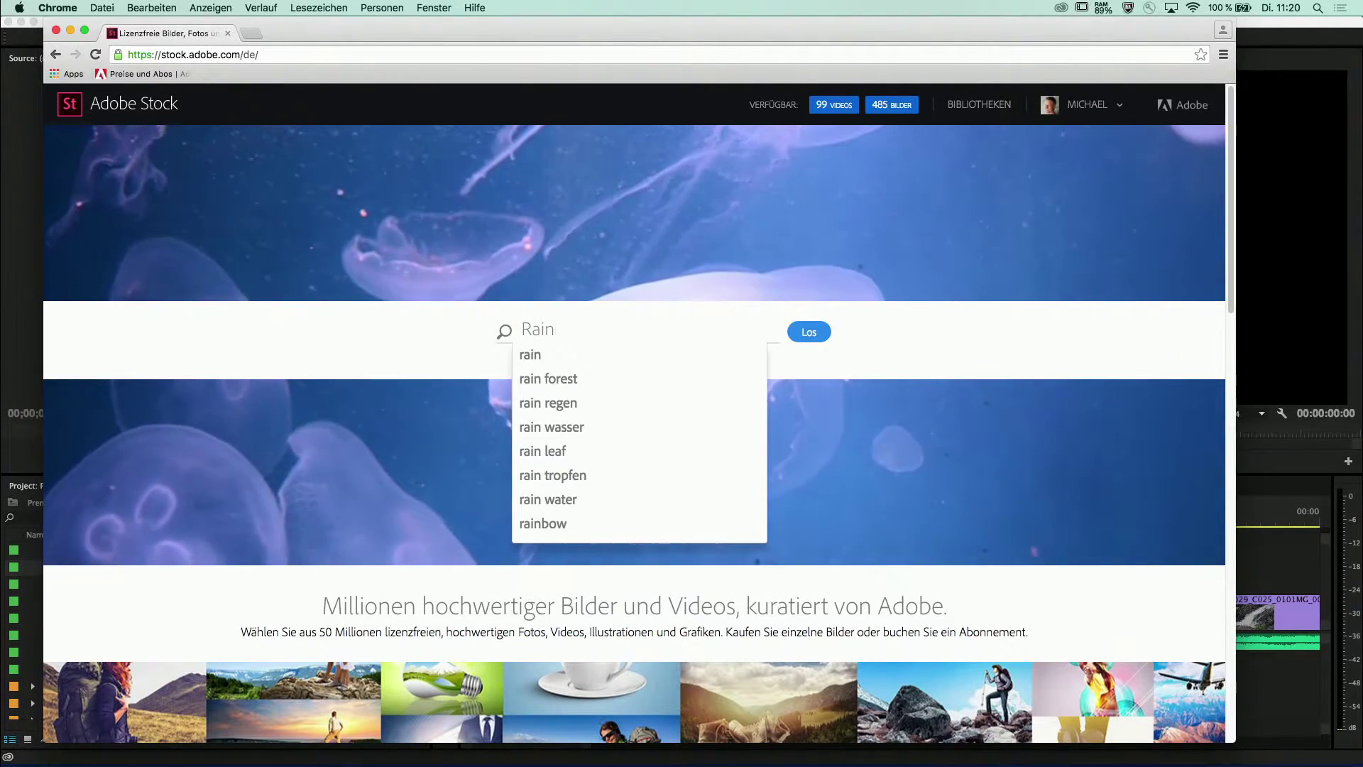
type("forest 4")
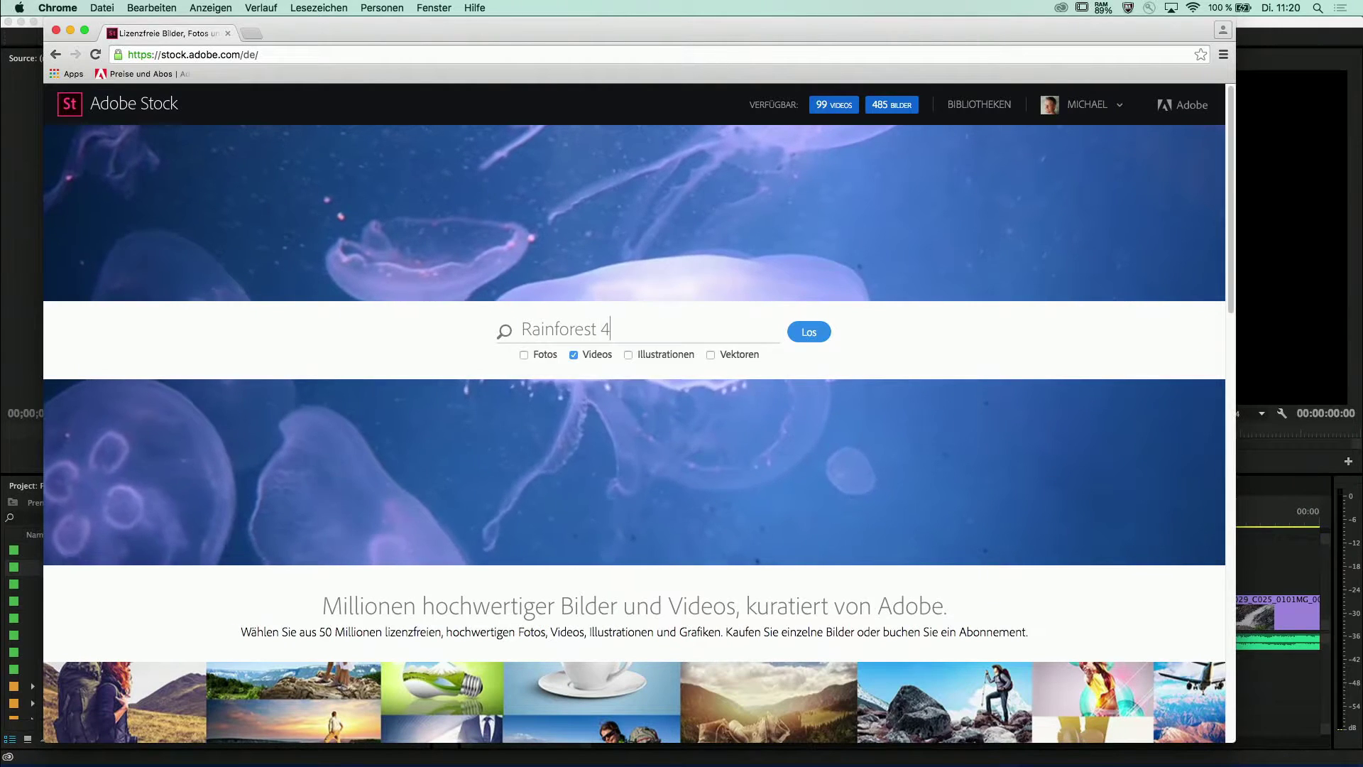
type("k")
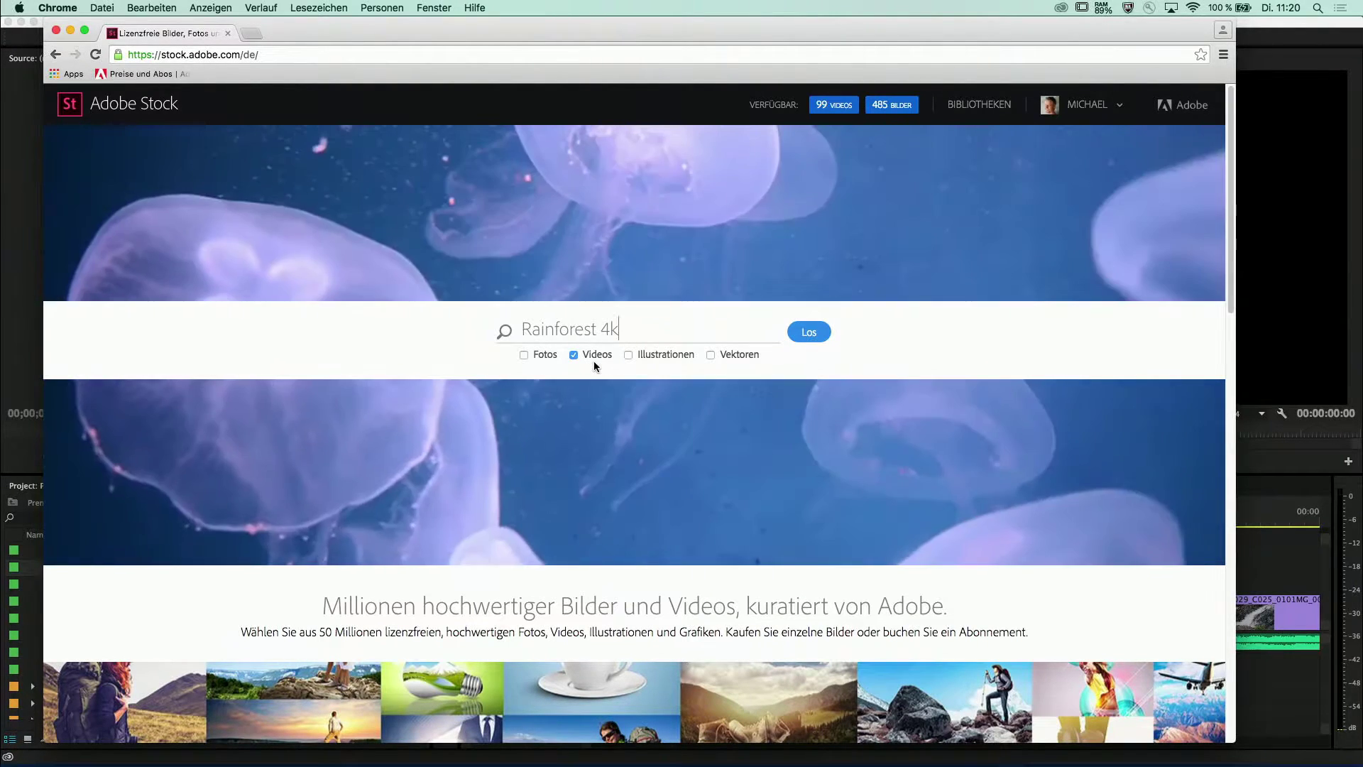
left_click(806, 330)
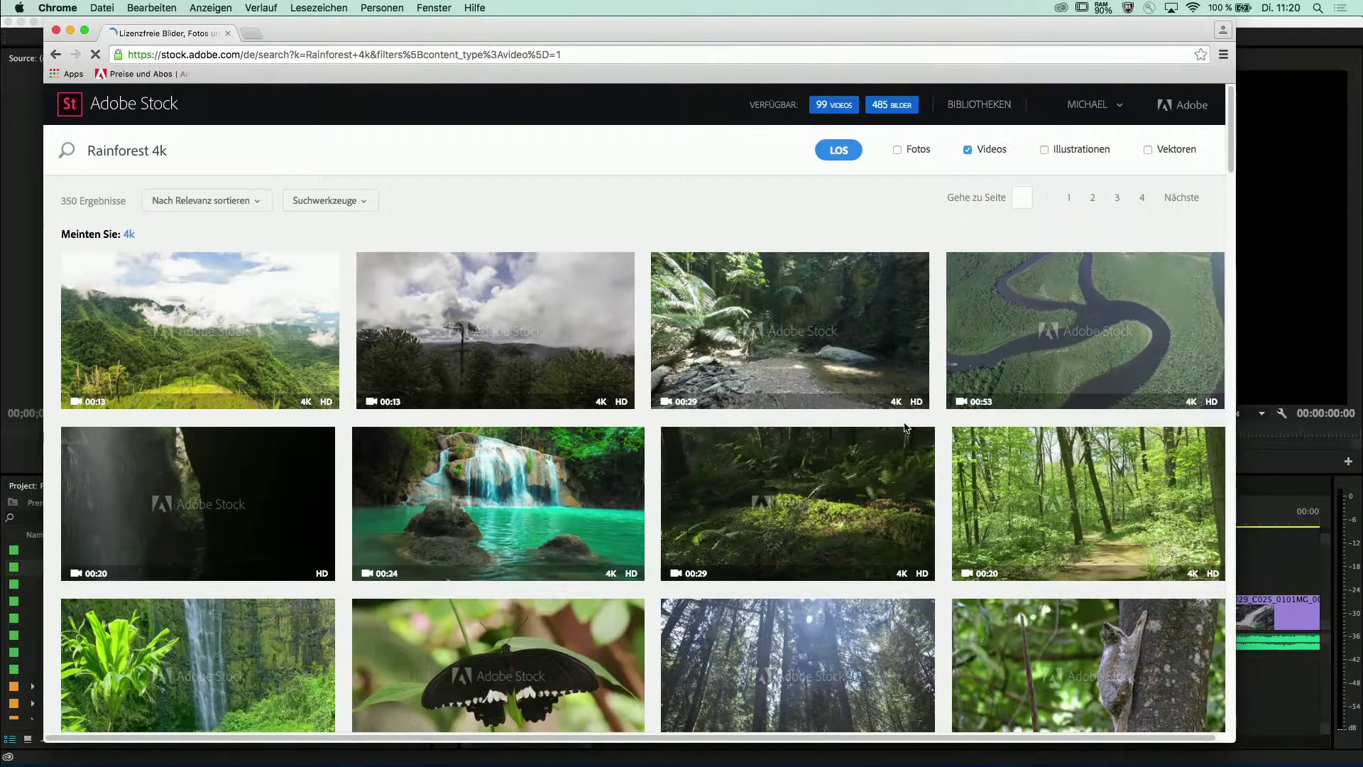
- Check the first rainforest result's library options without licensing it, then return to Premiere Pro
mouse_move(293, 362)
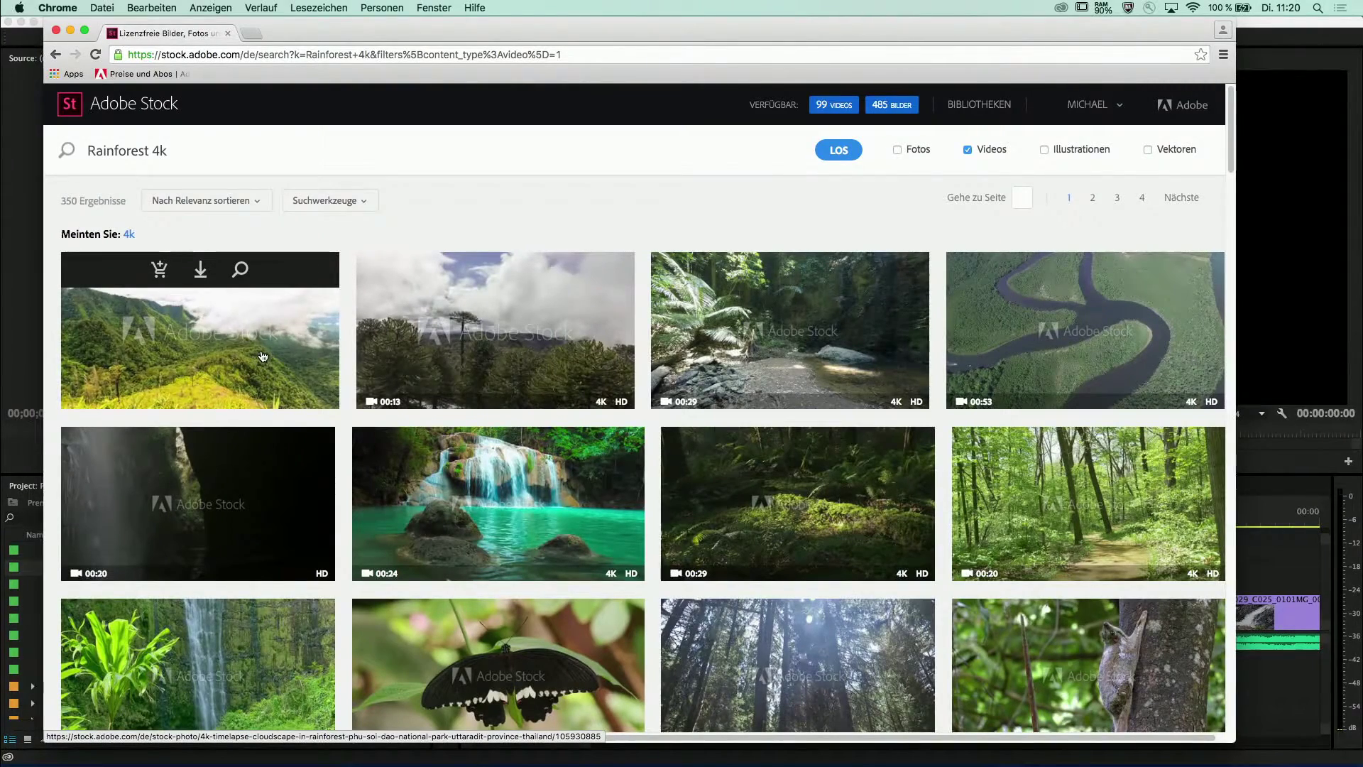
mouse_move(159, 270)
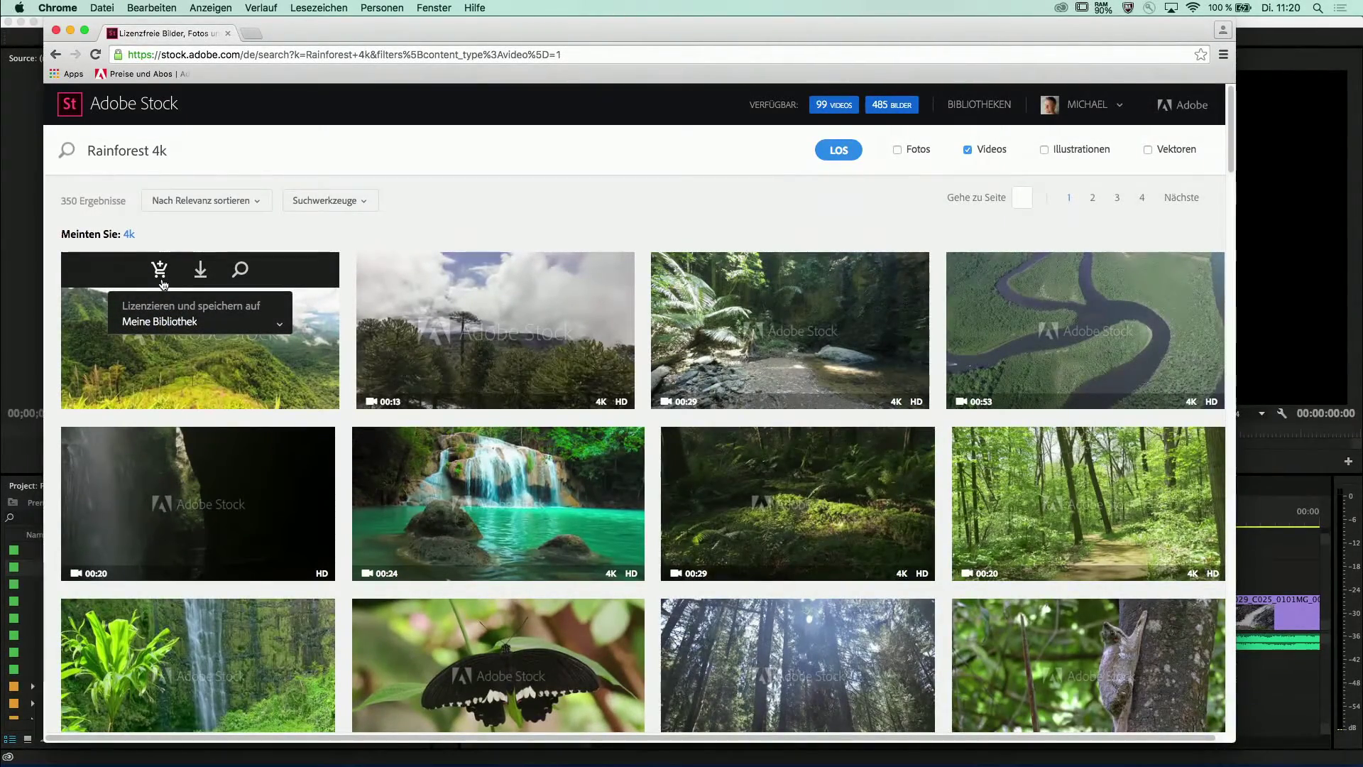
left_click(278, 328)
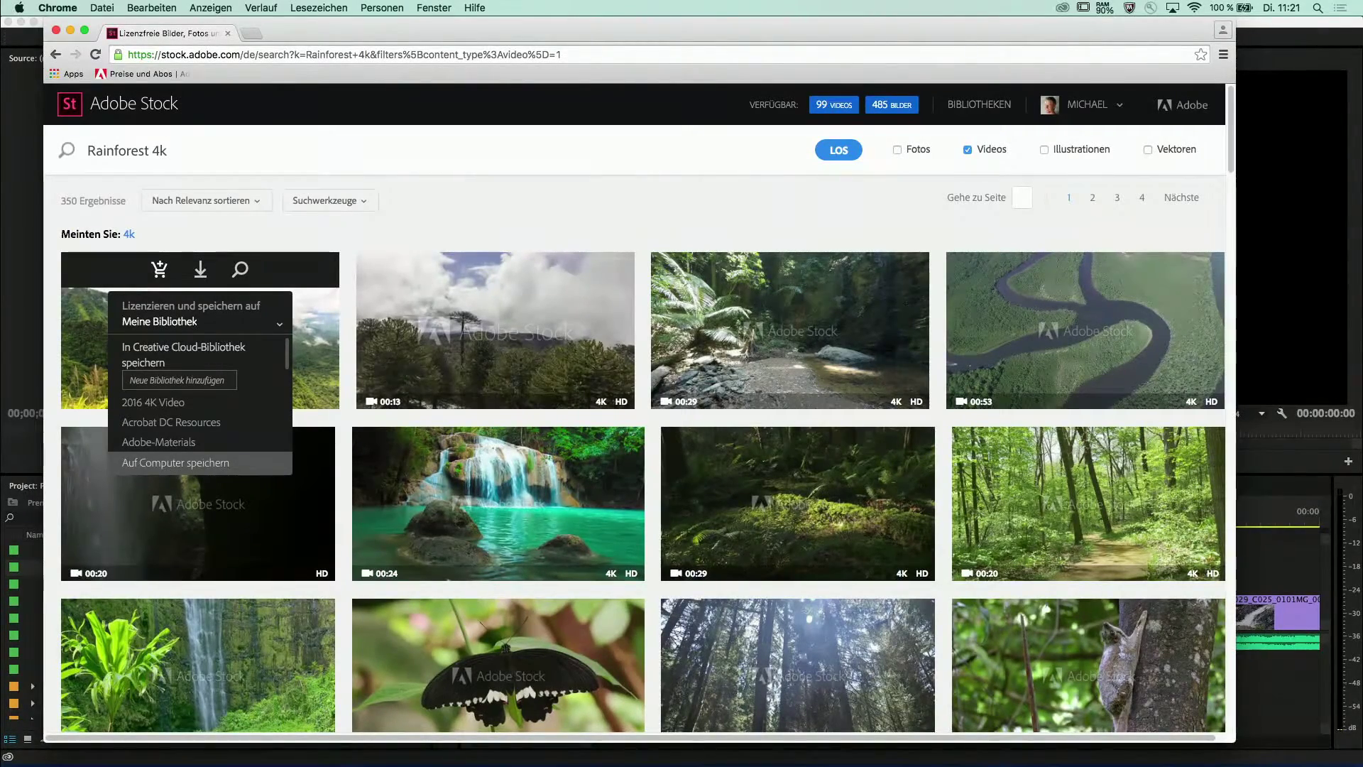
left_click(330, 304)
mouse_move(202, 272)
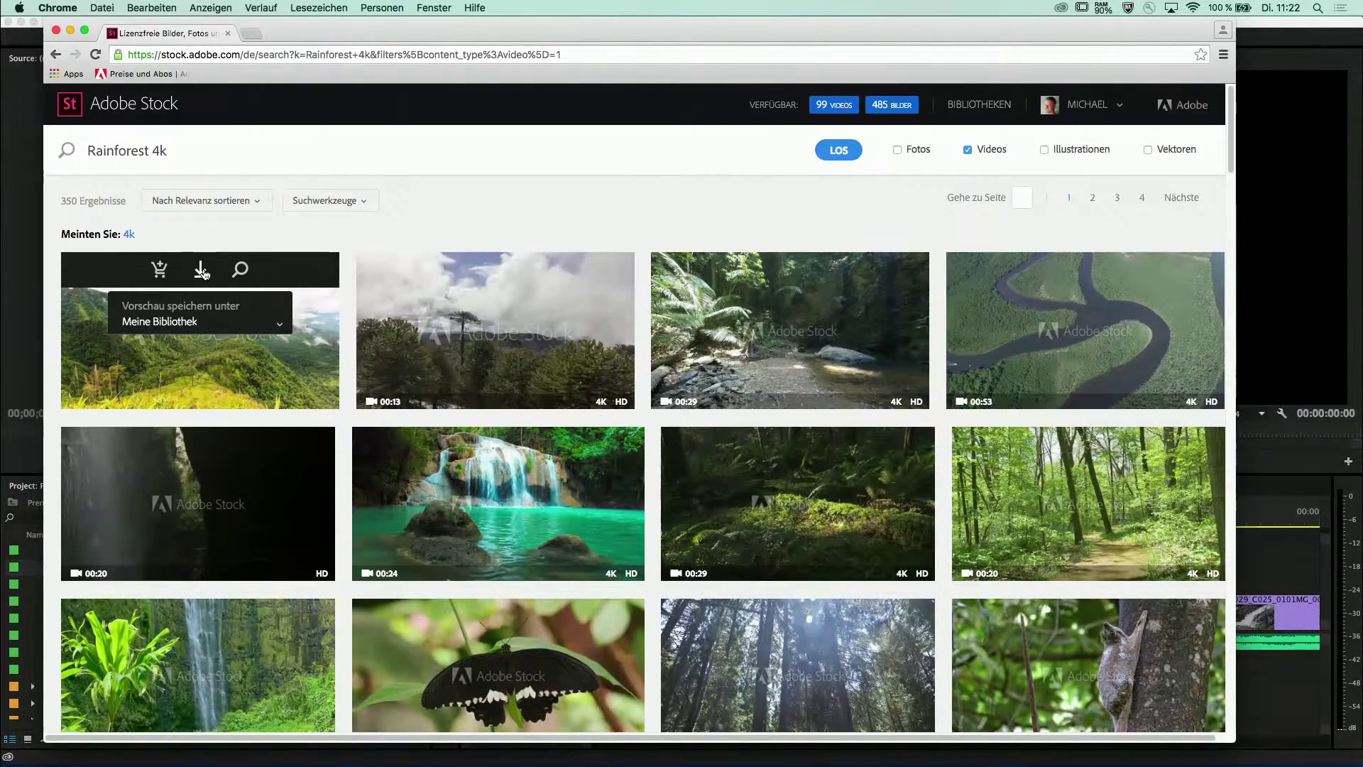
key("super+Tab")
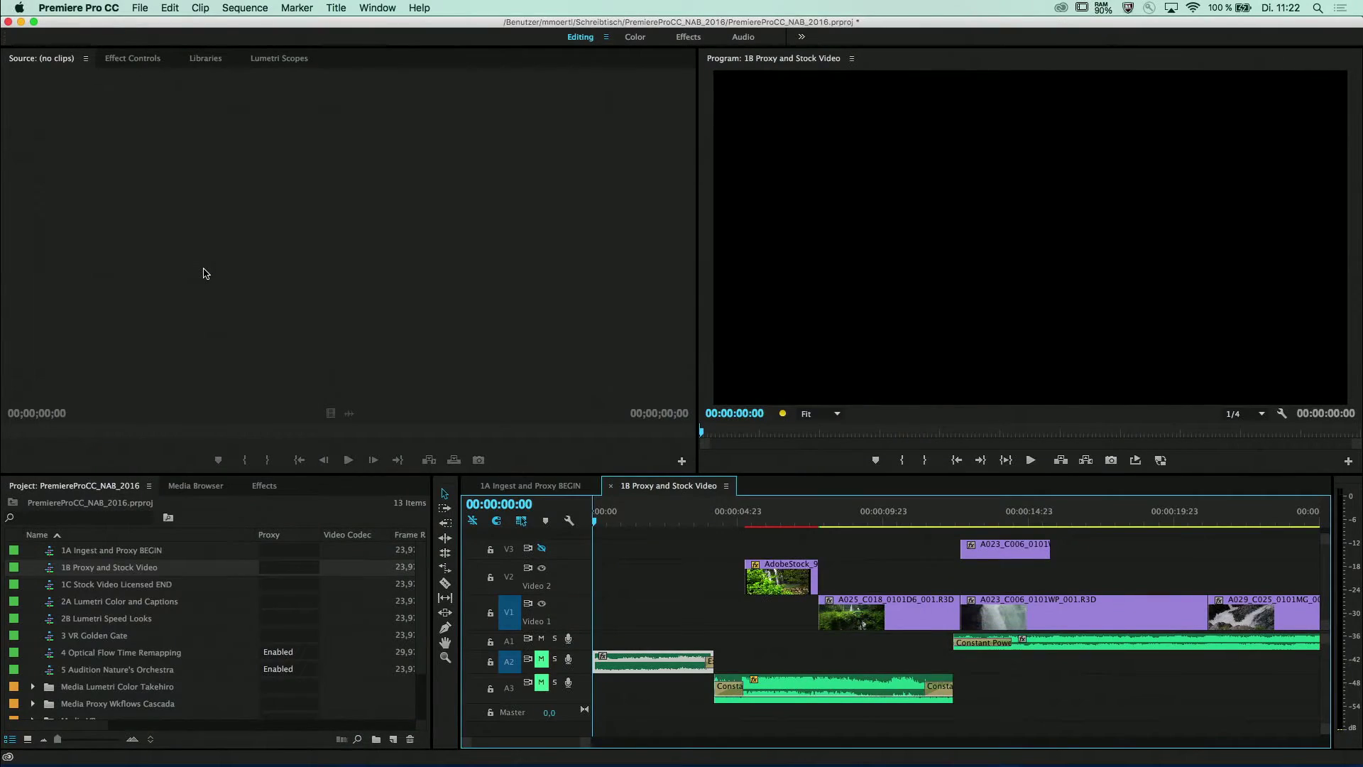
- Show the Libraries panel with the 2016 4K Video library selected
left_click(202, 59)
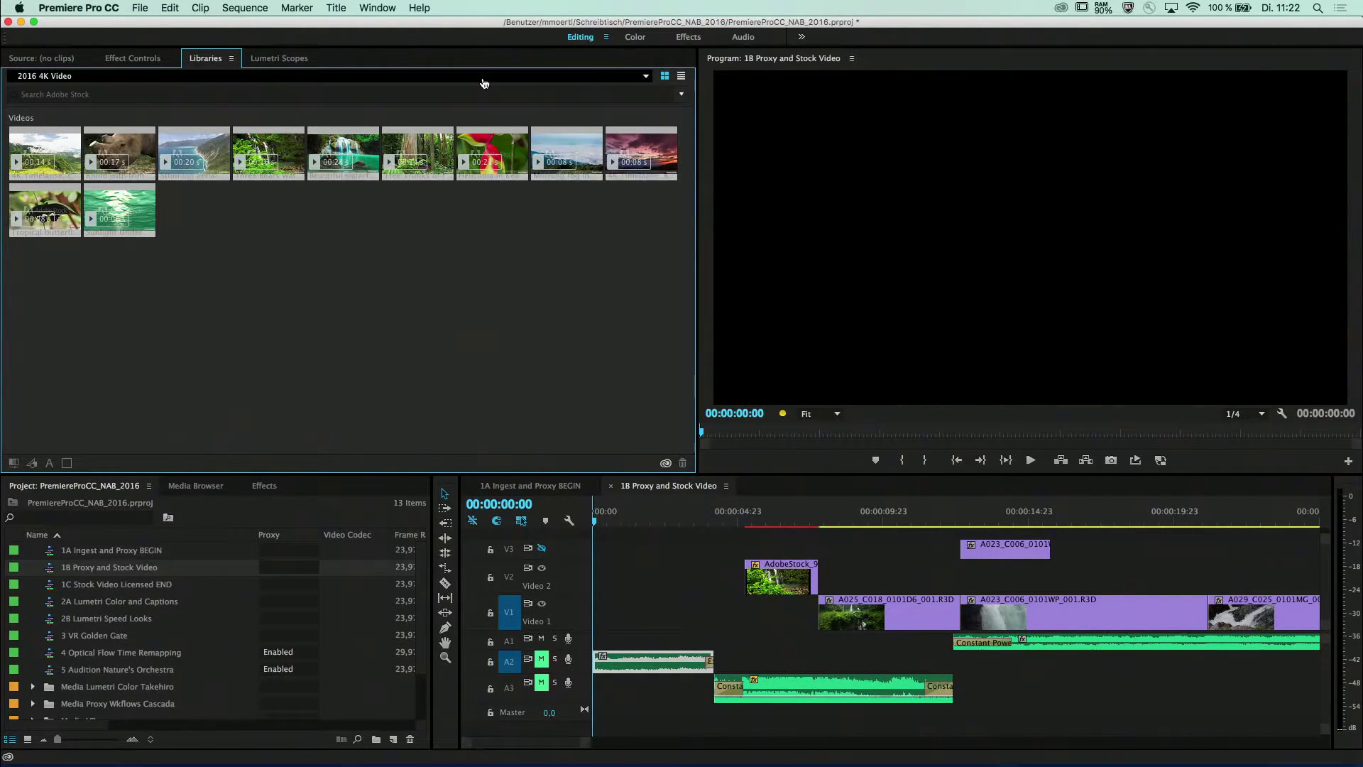
left_click(647, 78)
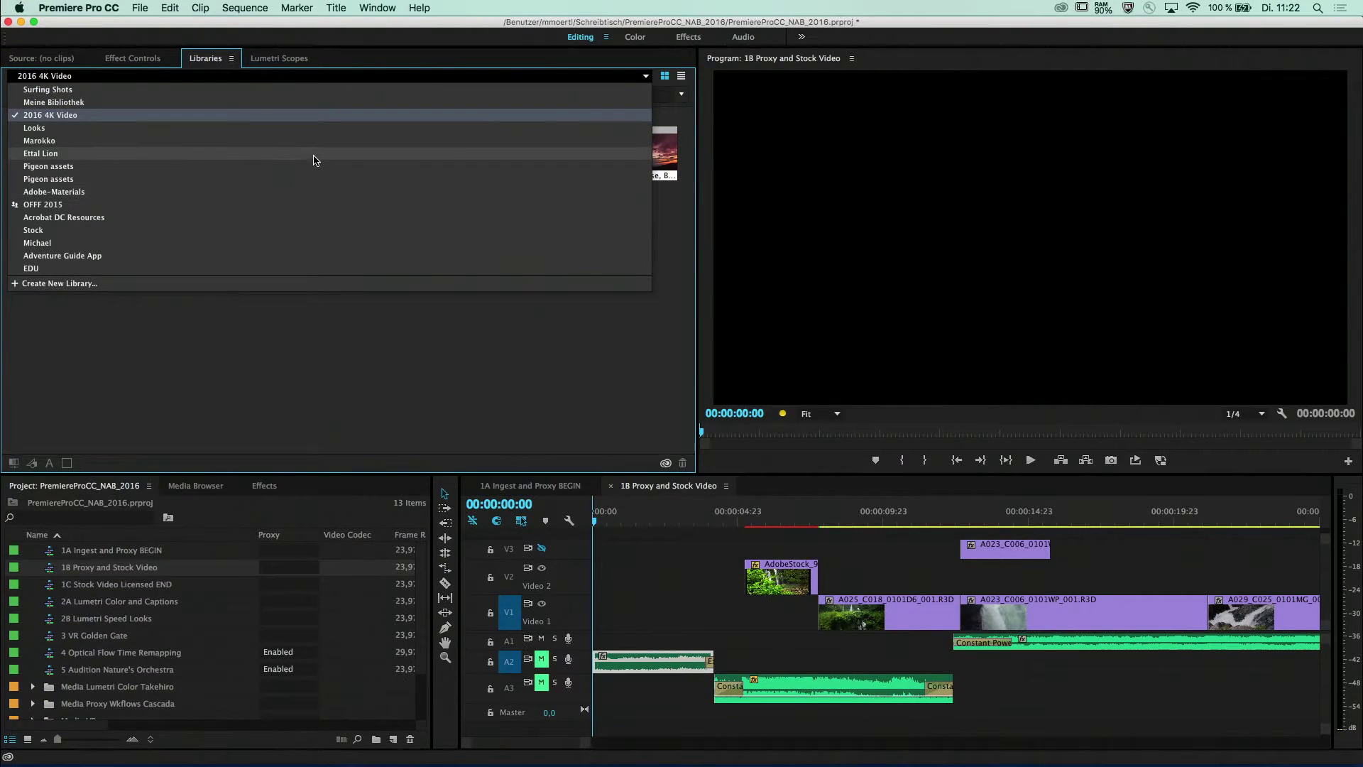
left_click(644, 79)
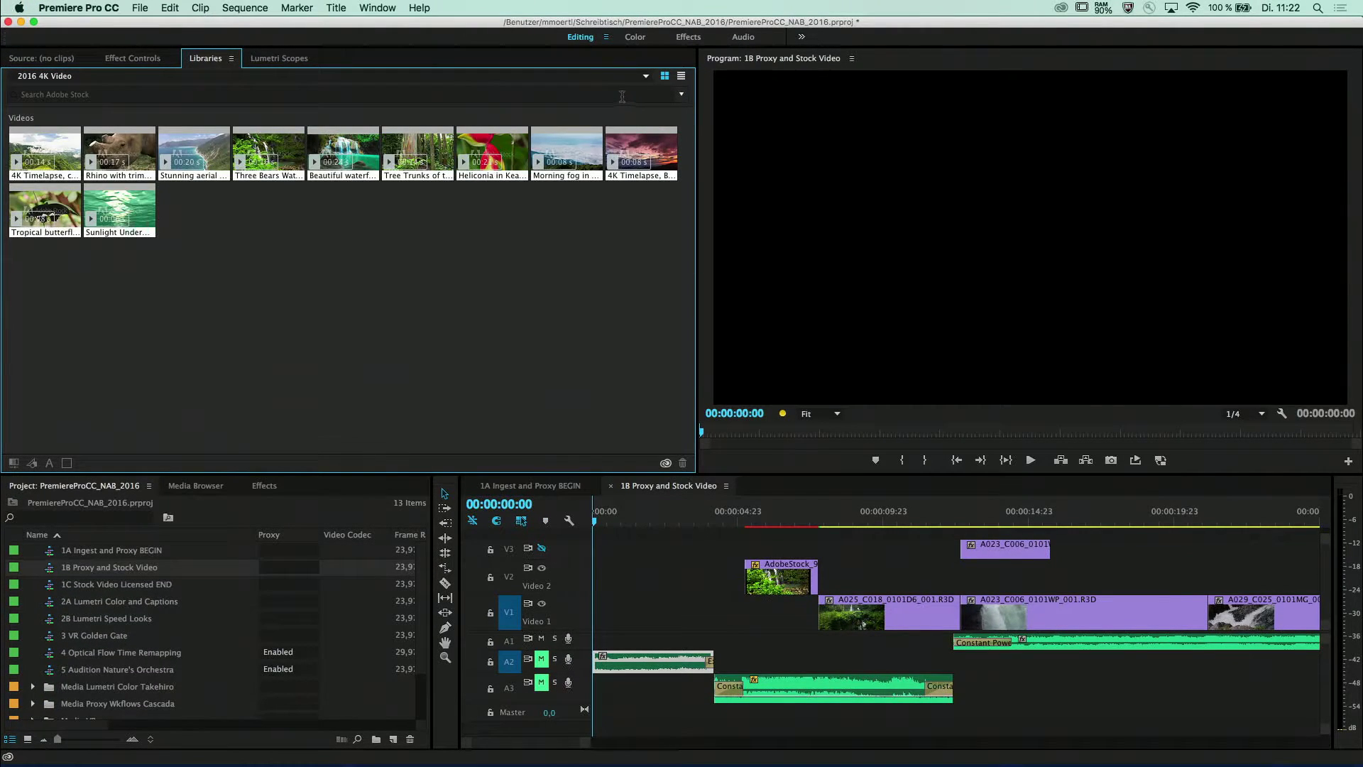
- Search Adobe Stock for rainforest 4k videos from the Libraries panel
left_click(622, 97)
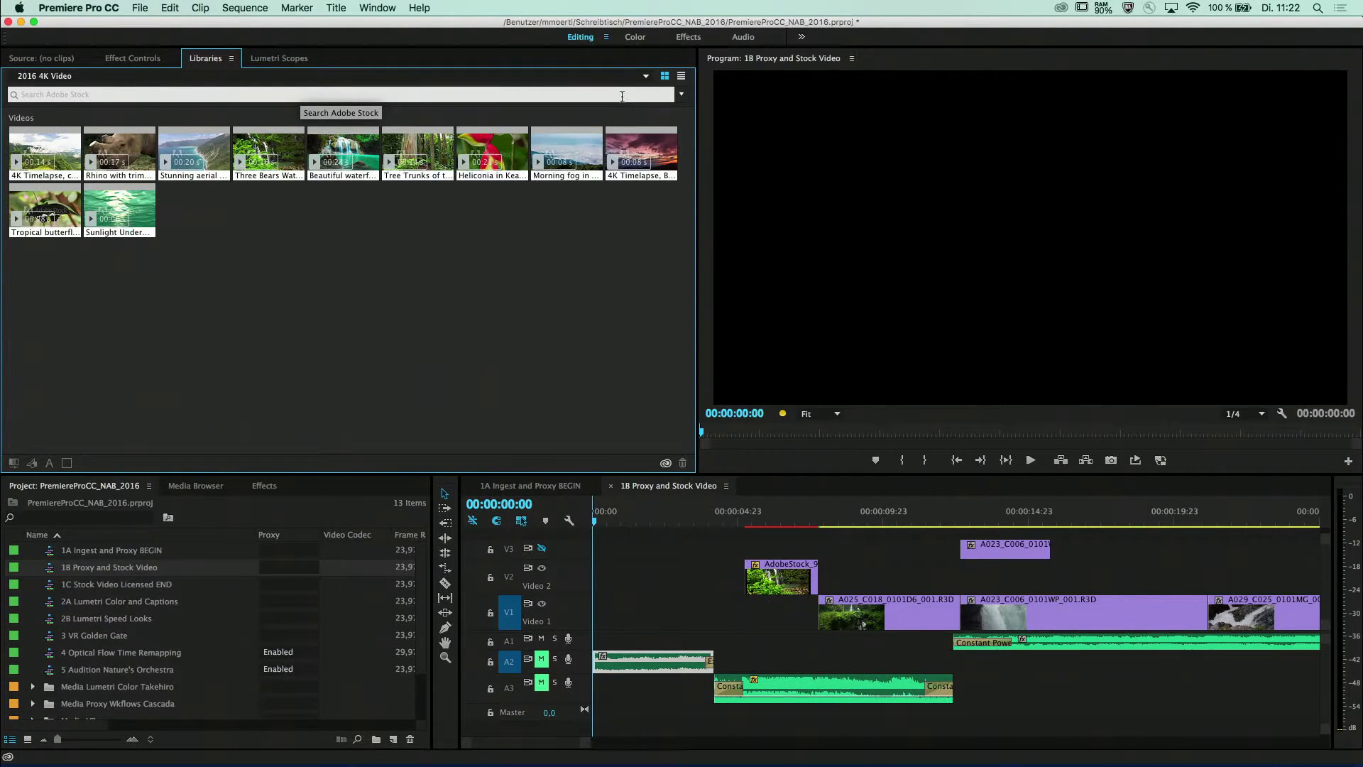
type("rainforedst")
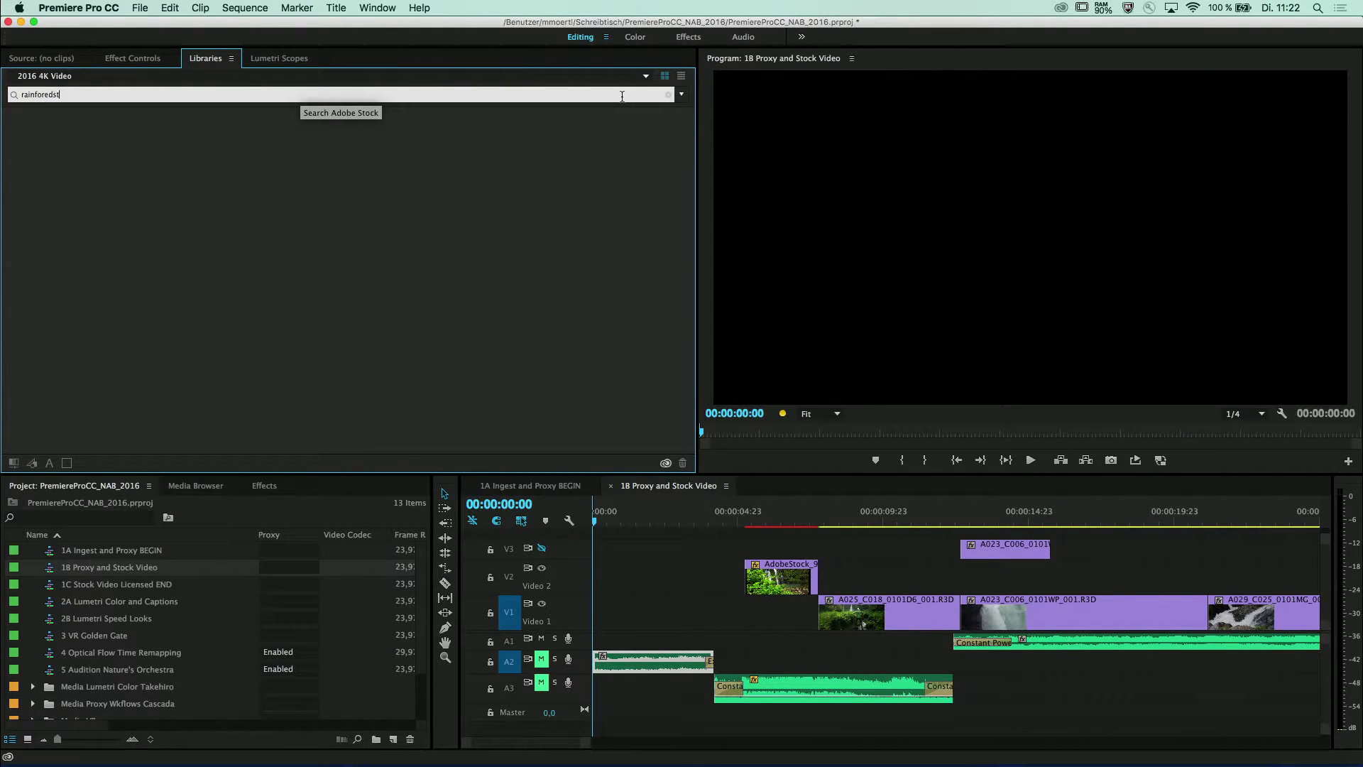
key("BackSpace")
key("BackSpace")
key("BackSpace")
type("st 4k")
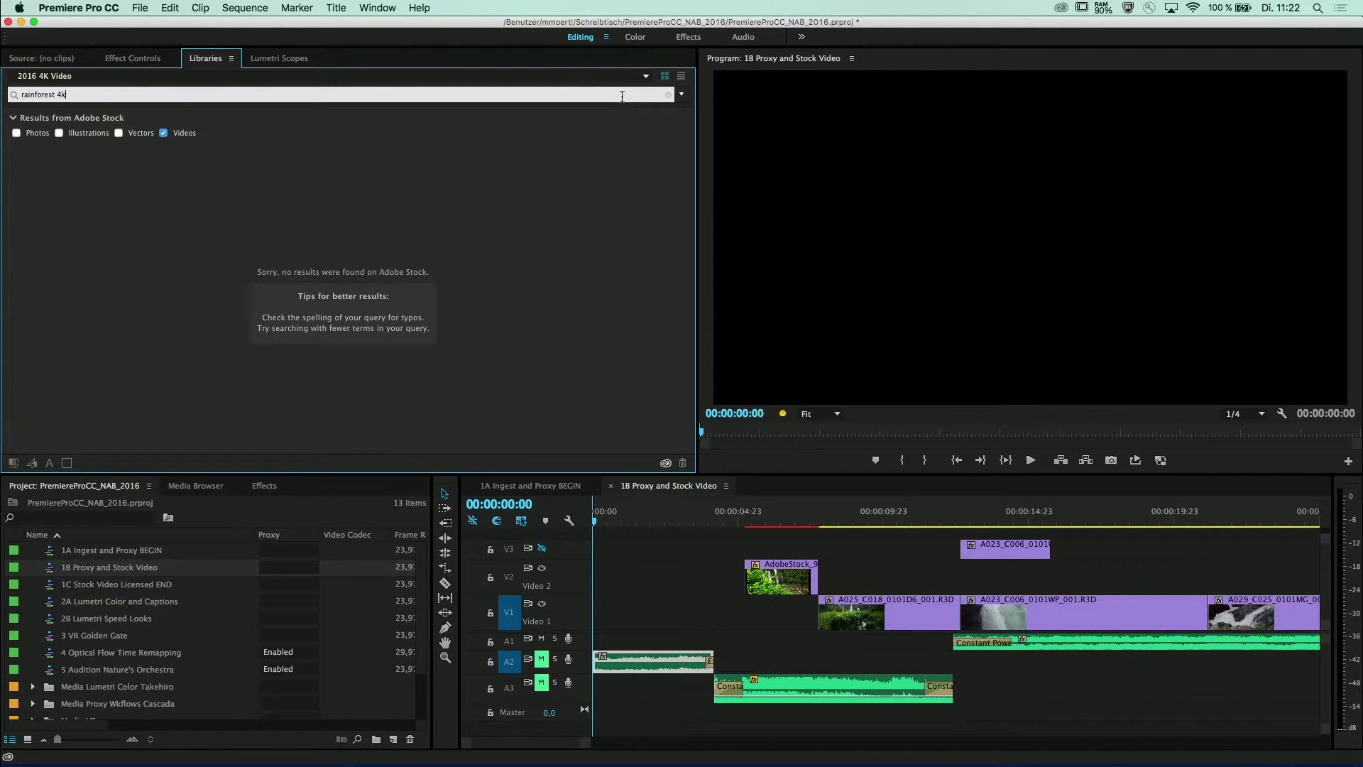
key("Return")
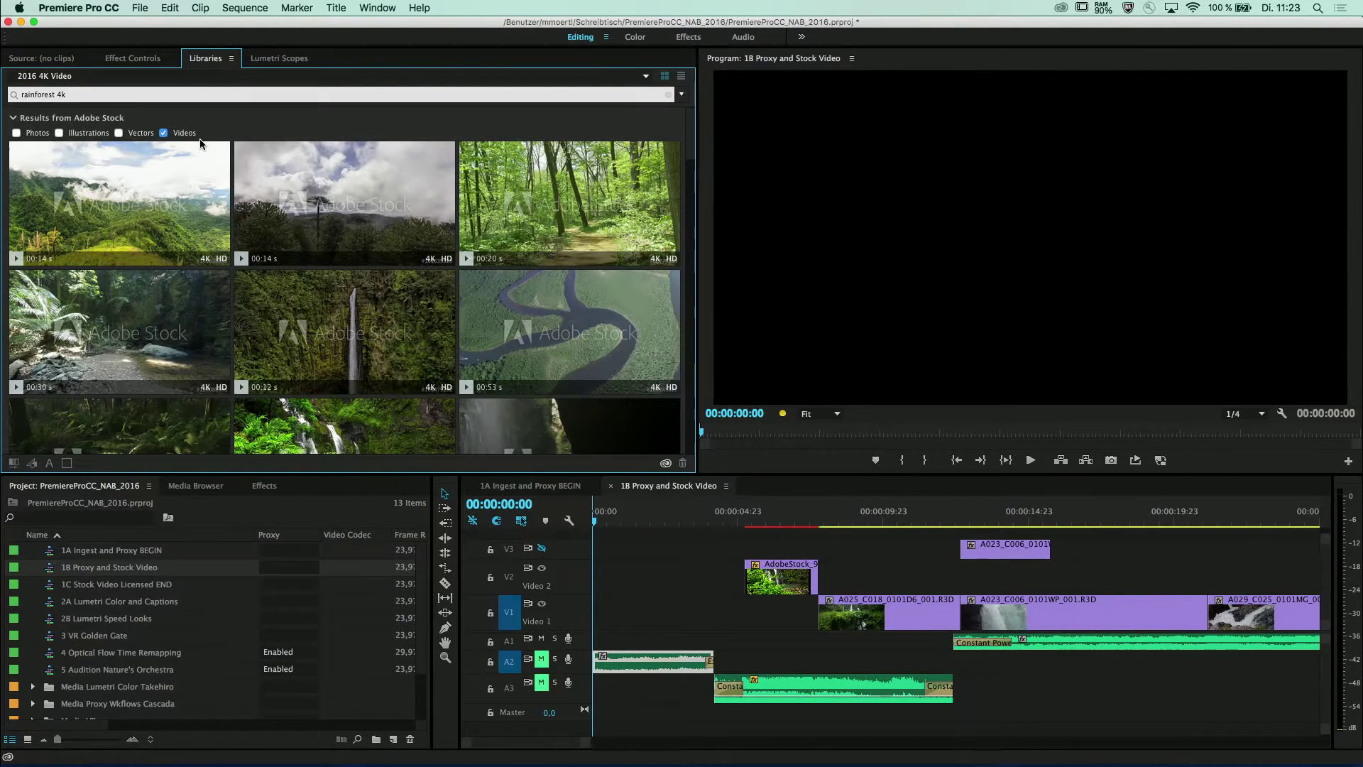
- Save a preview of the cloudscape rainforest stock clip
right_click(112, 192)
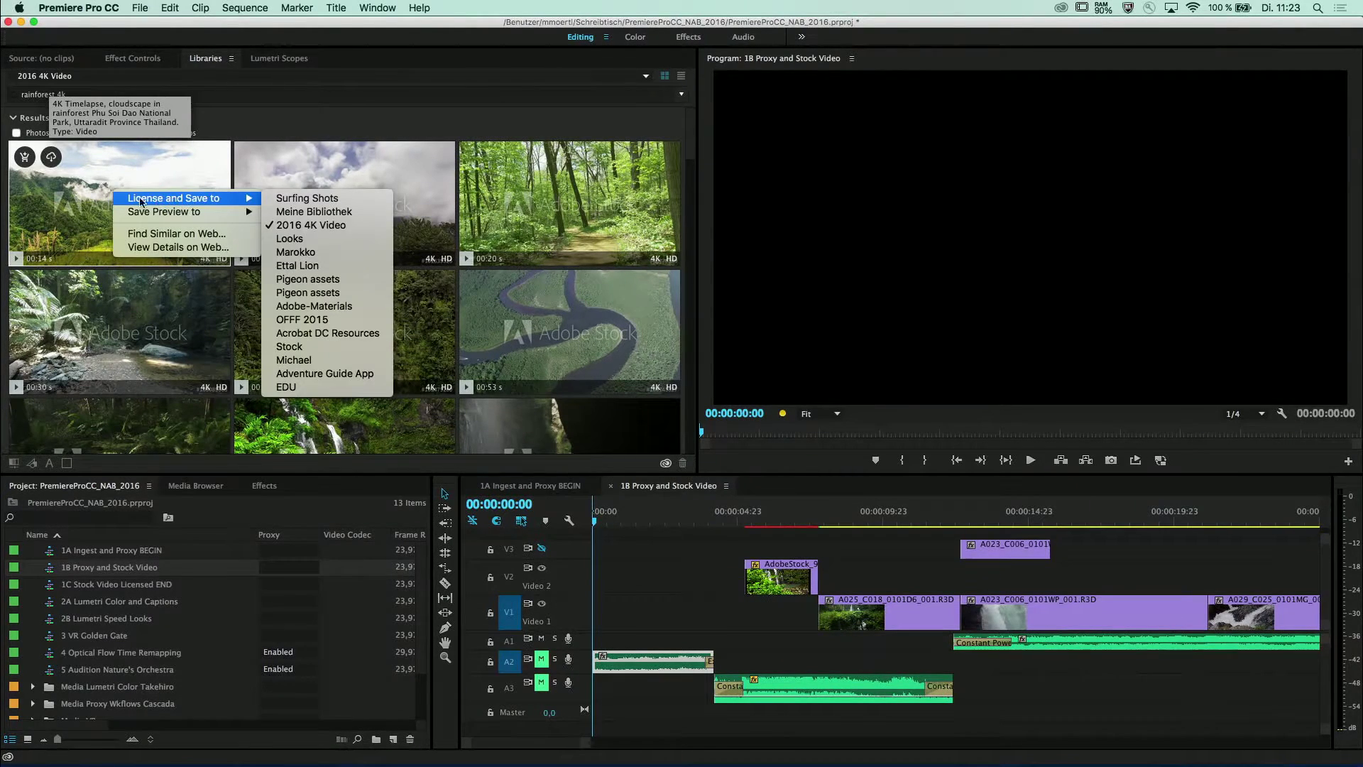
left_click(51, 163)
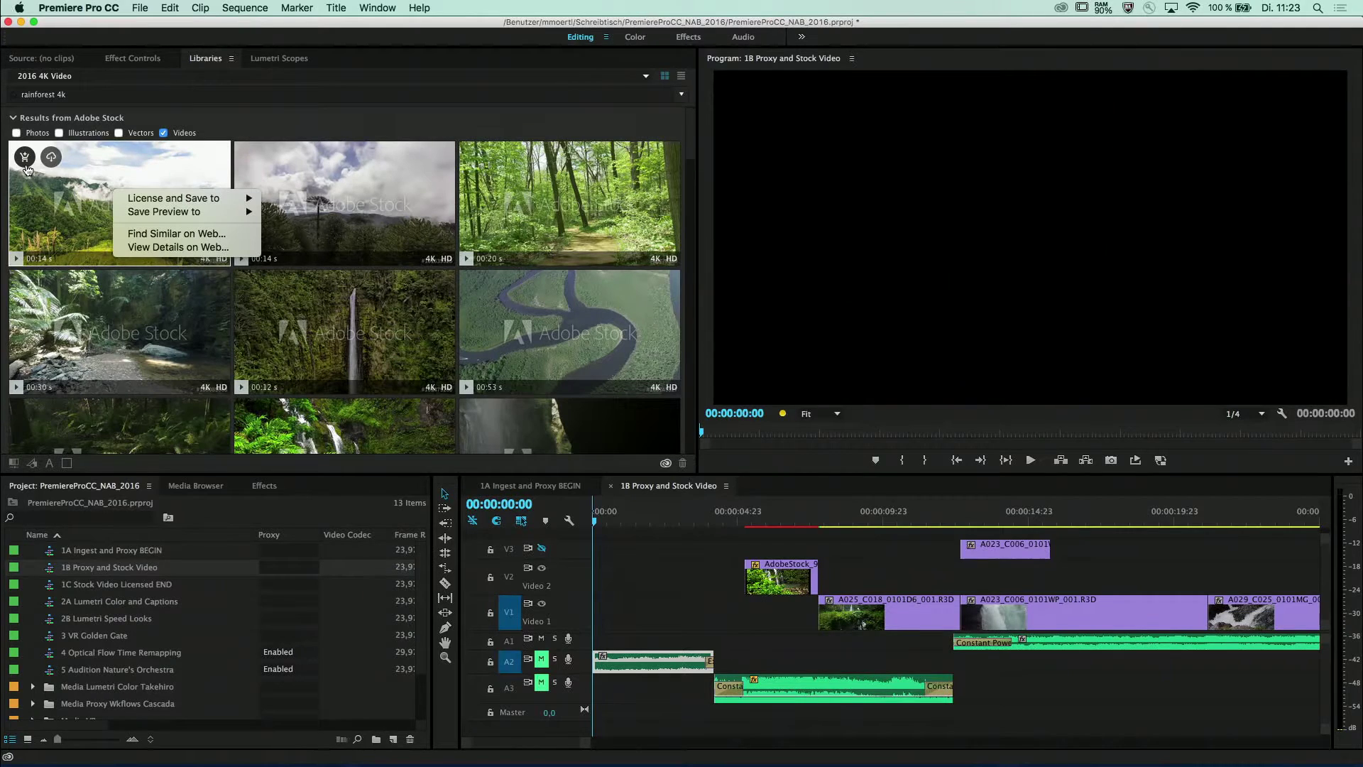
left_click(27, 167)
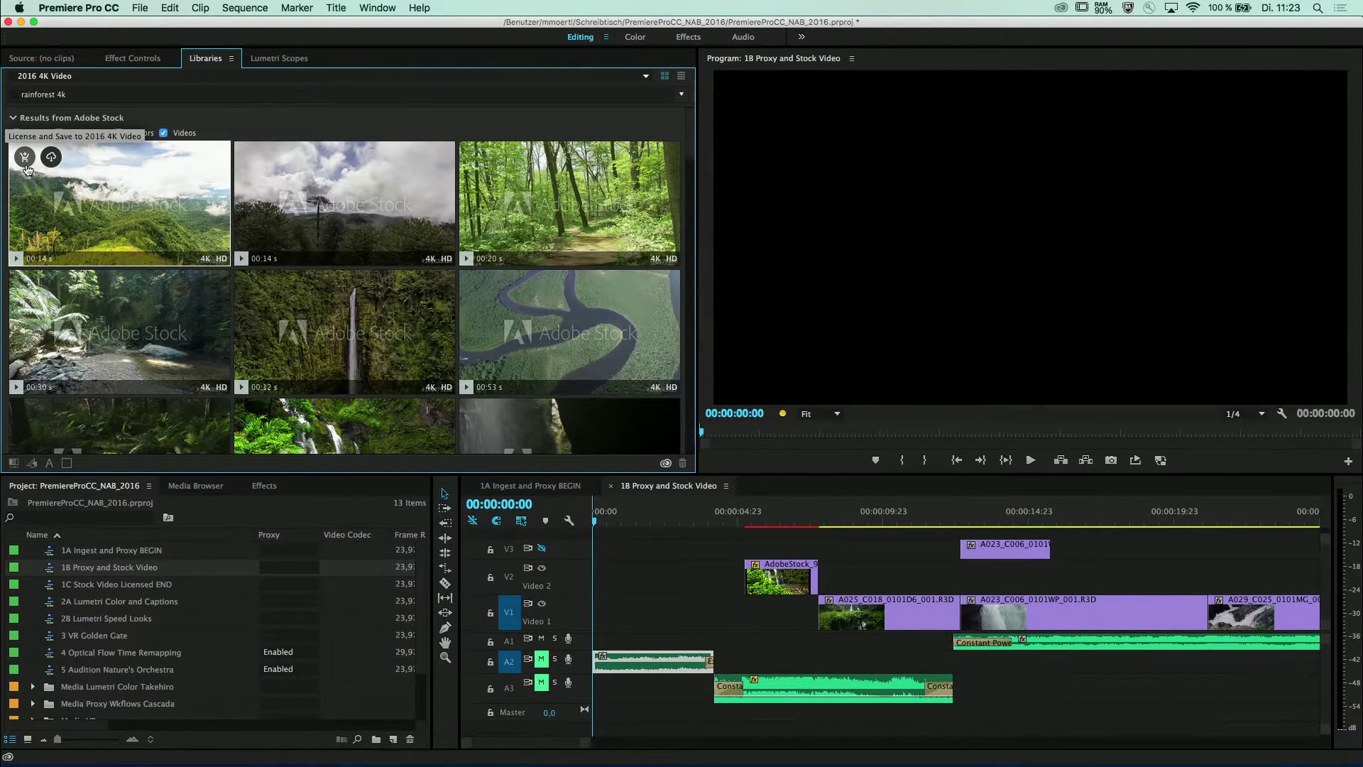
- Expand the Media Proxy Wkflows Cascada bin in the Project panel
mouse_move(255, 406)
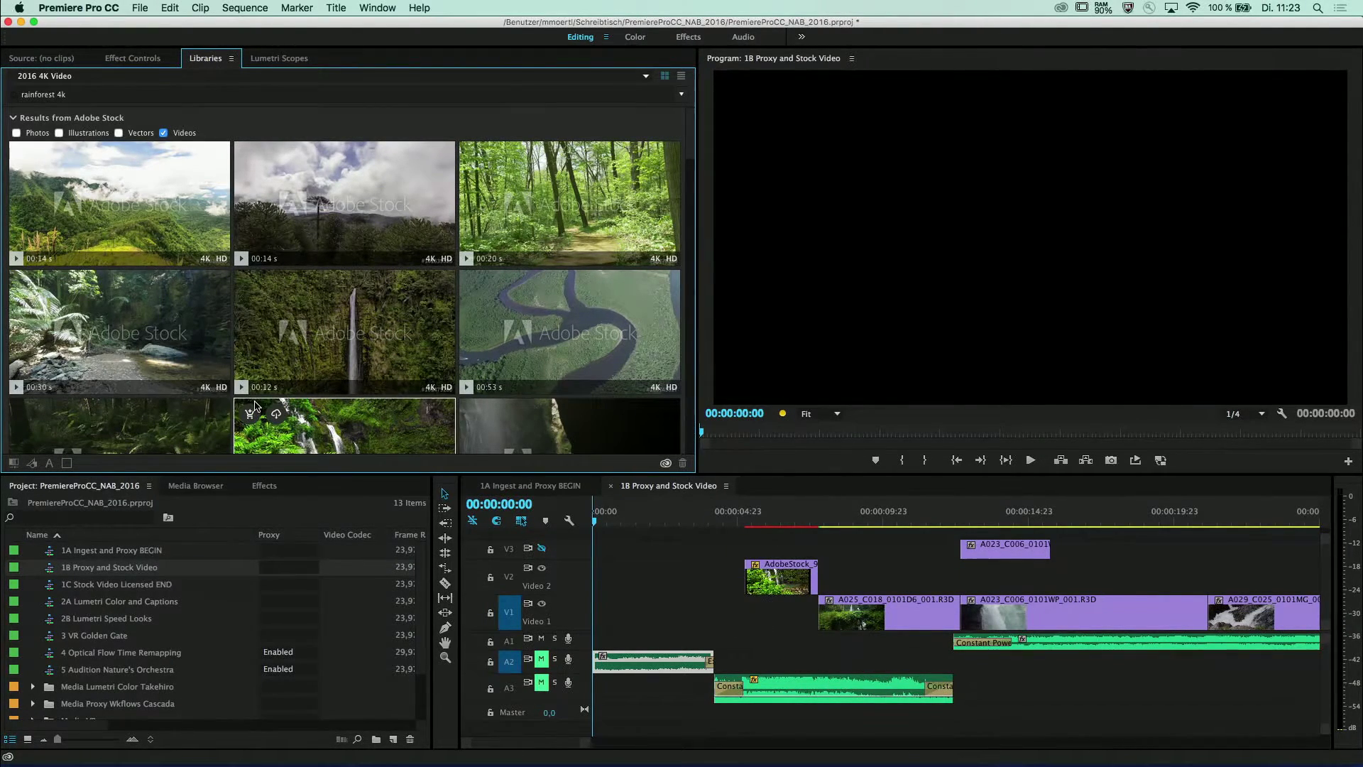
scroll(142, 660, "down", 3)
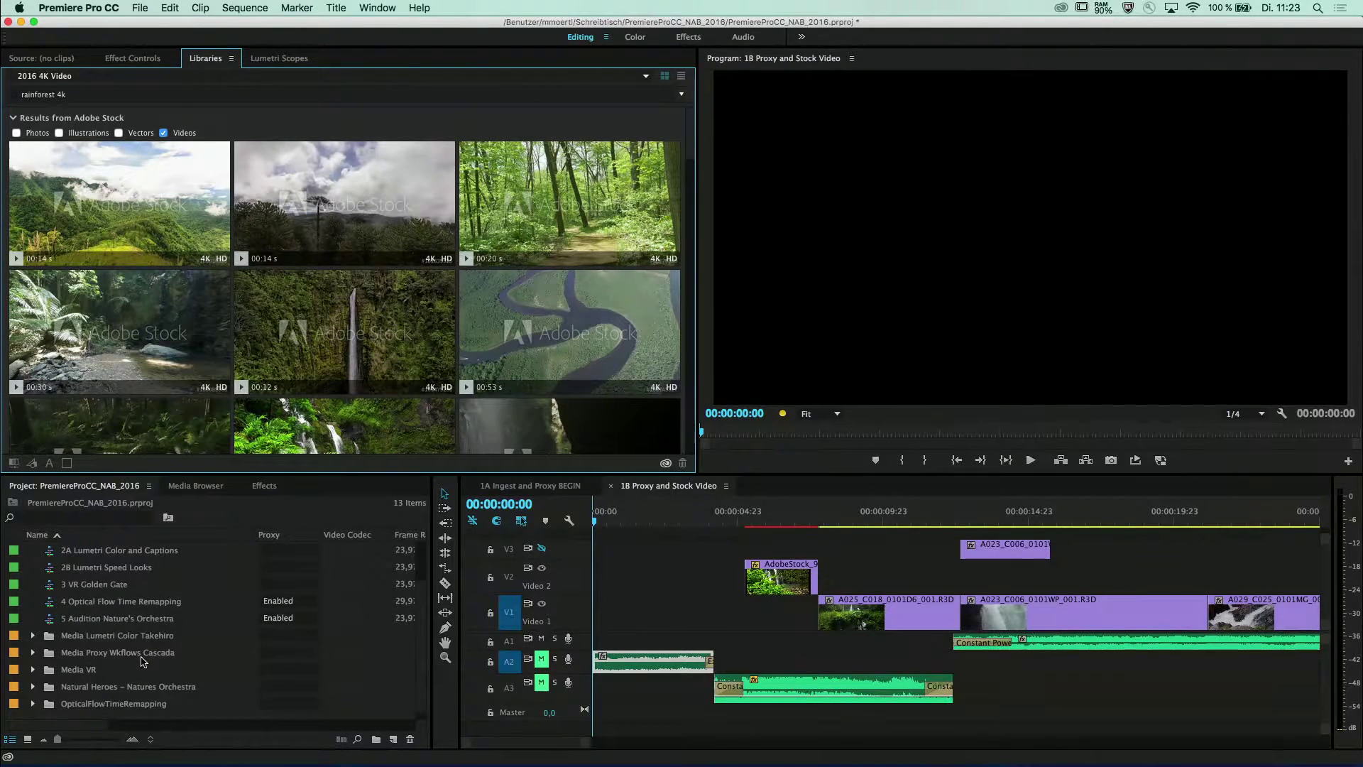
left_click(32, 652)
scroll(100, 671, "down", 2)
scroll(99, 672, "down", 2)
left_click(47, 602)
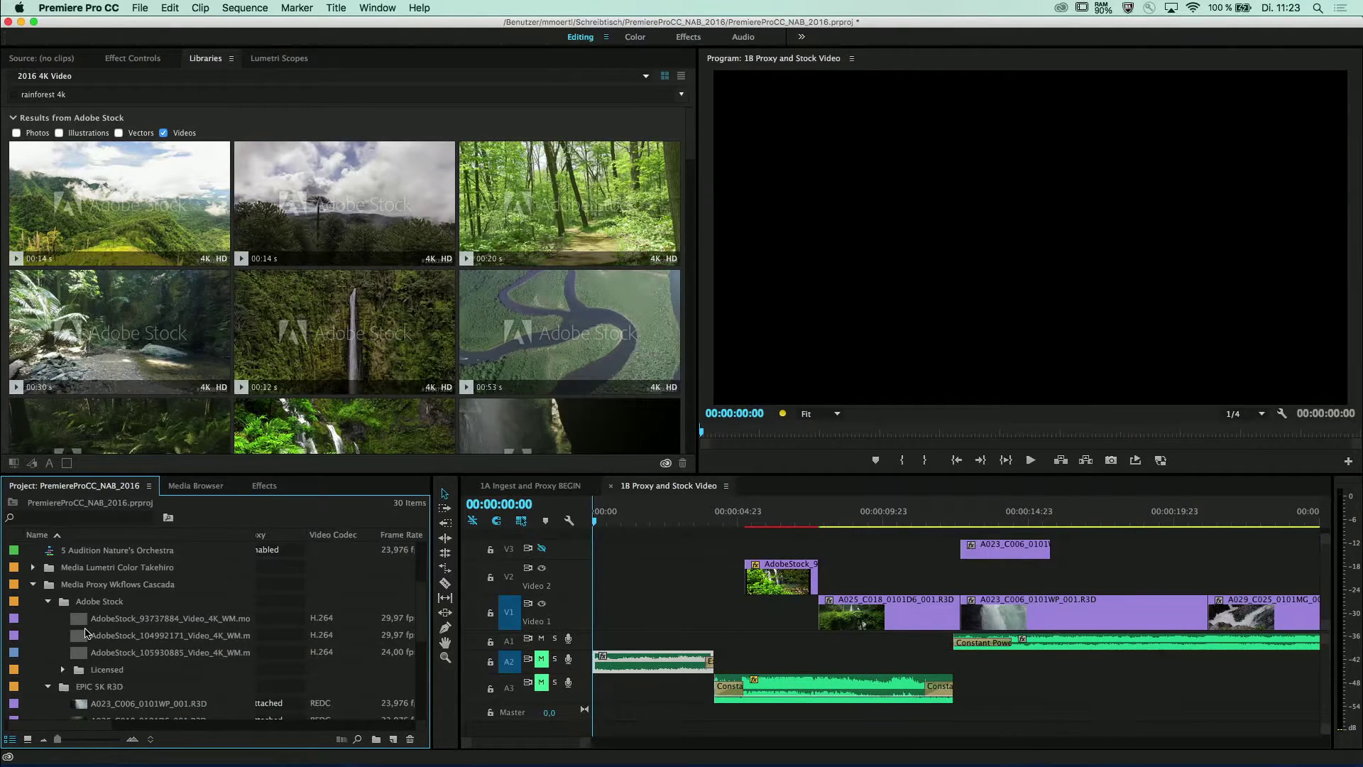
left_click(85, 634)
mouse_move(83, 622)
left_mouse_down()
mouse_move(612, 615)
mouse_move(609, 576)
left_mouse_up()
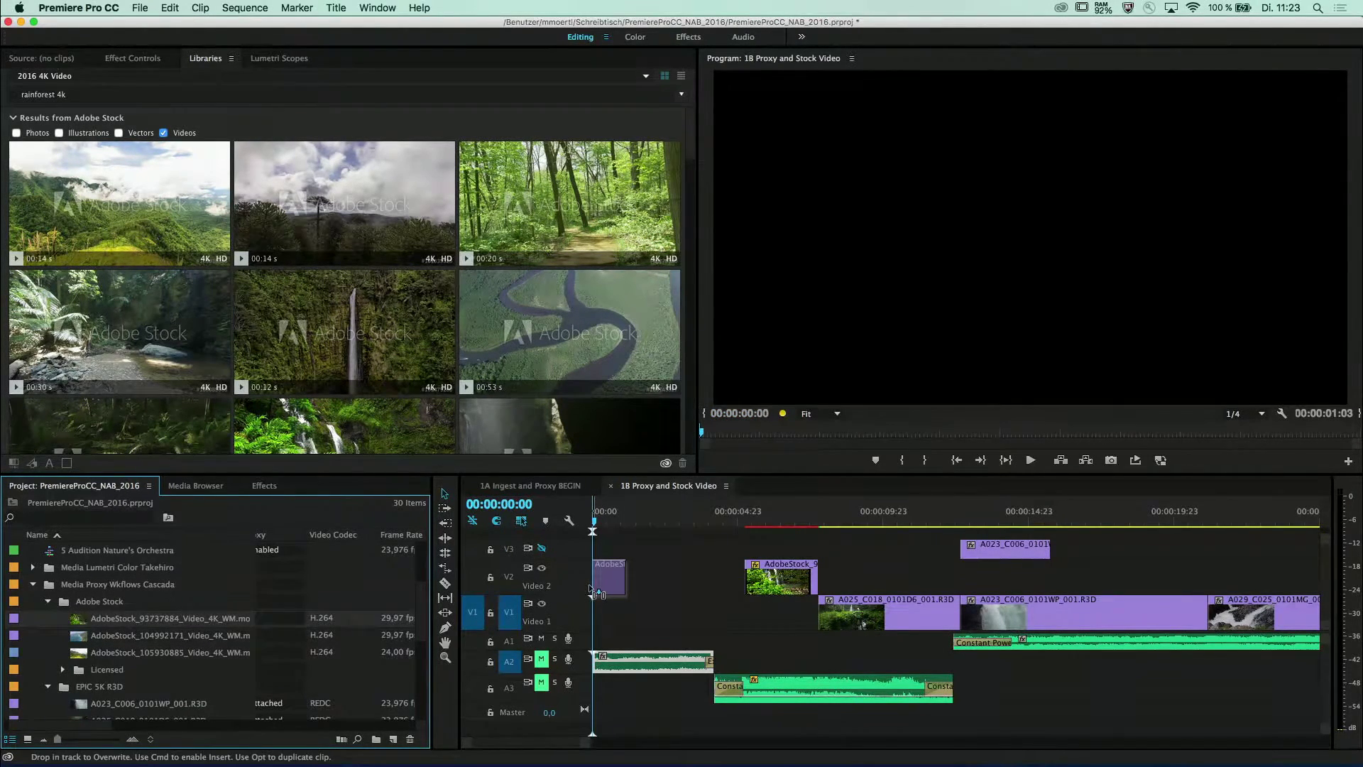
left_click(612, 520)
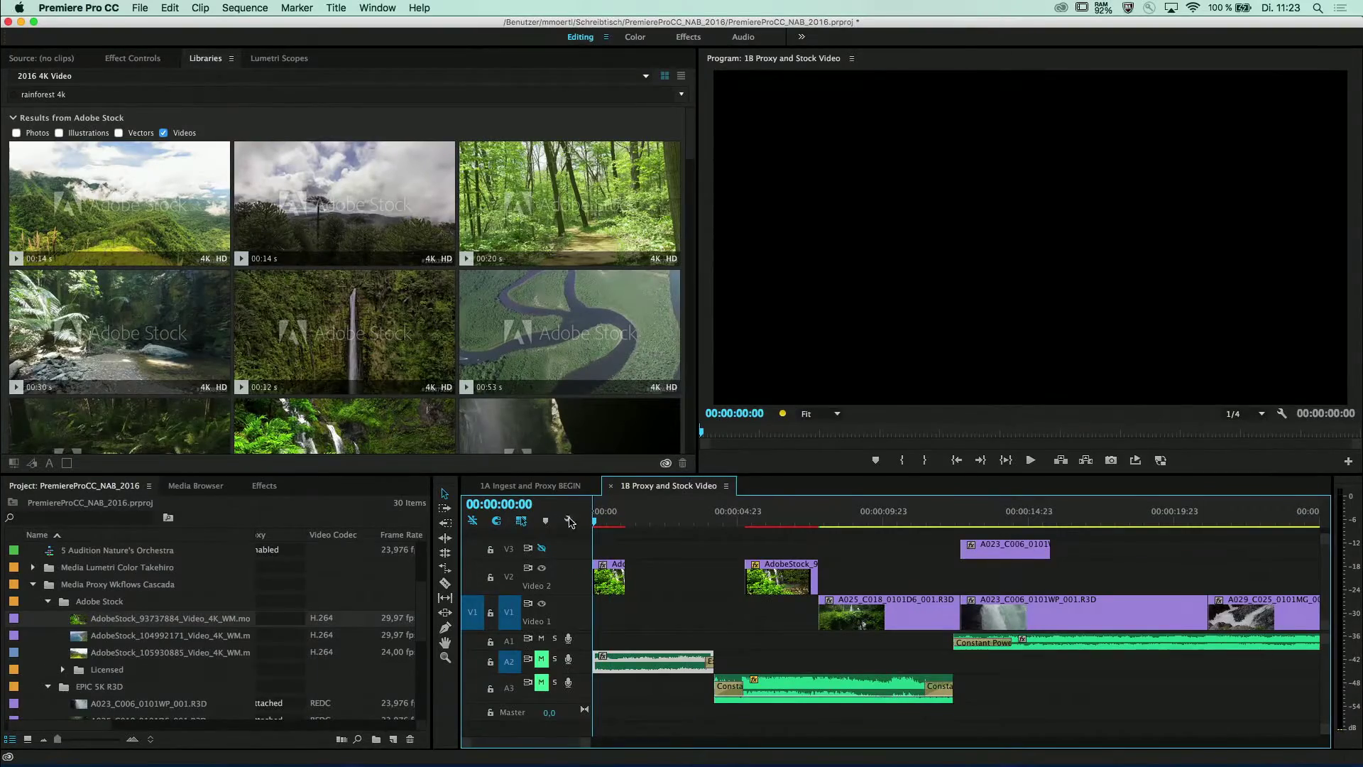
left_click_drag(612, 520, 593, 520)
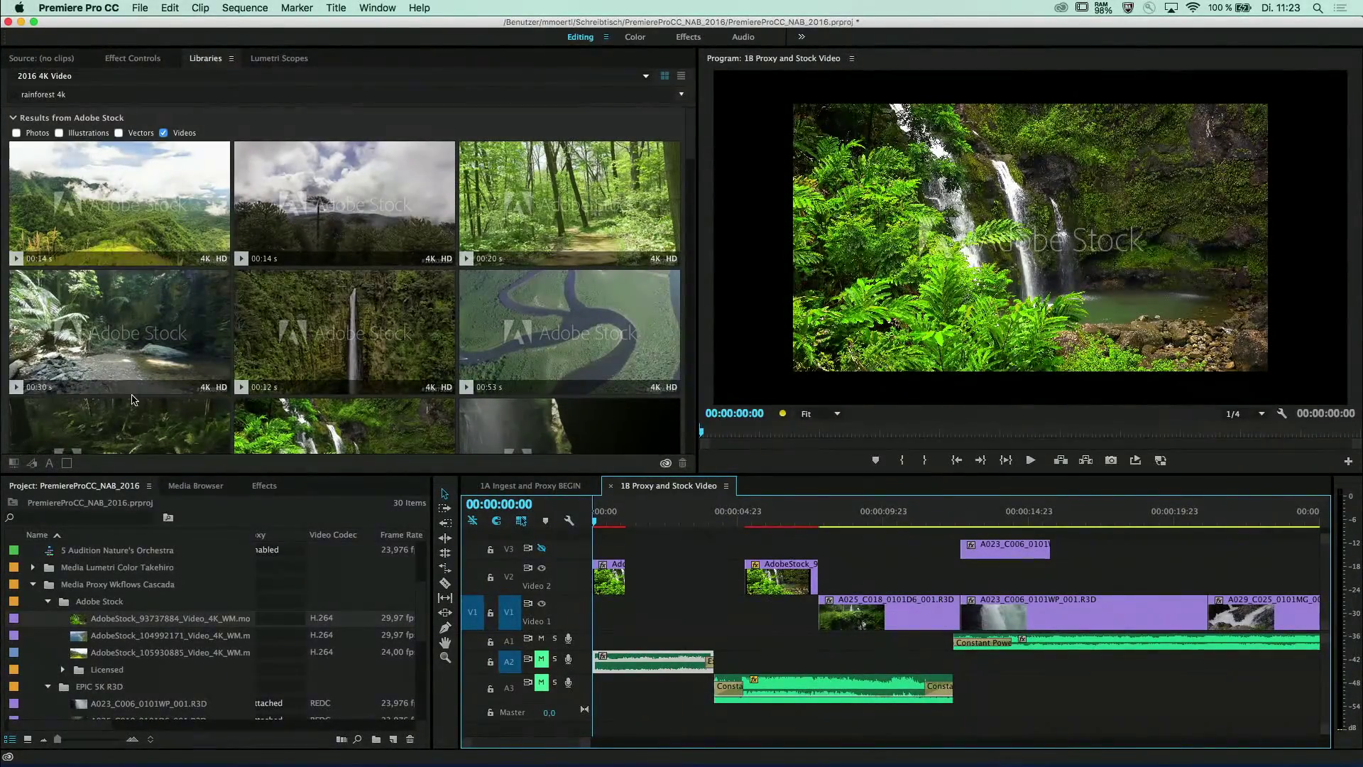
scroll(107, 609, "up", 3)
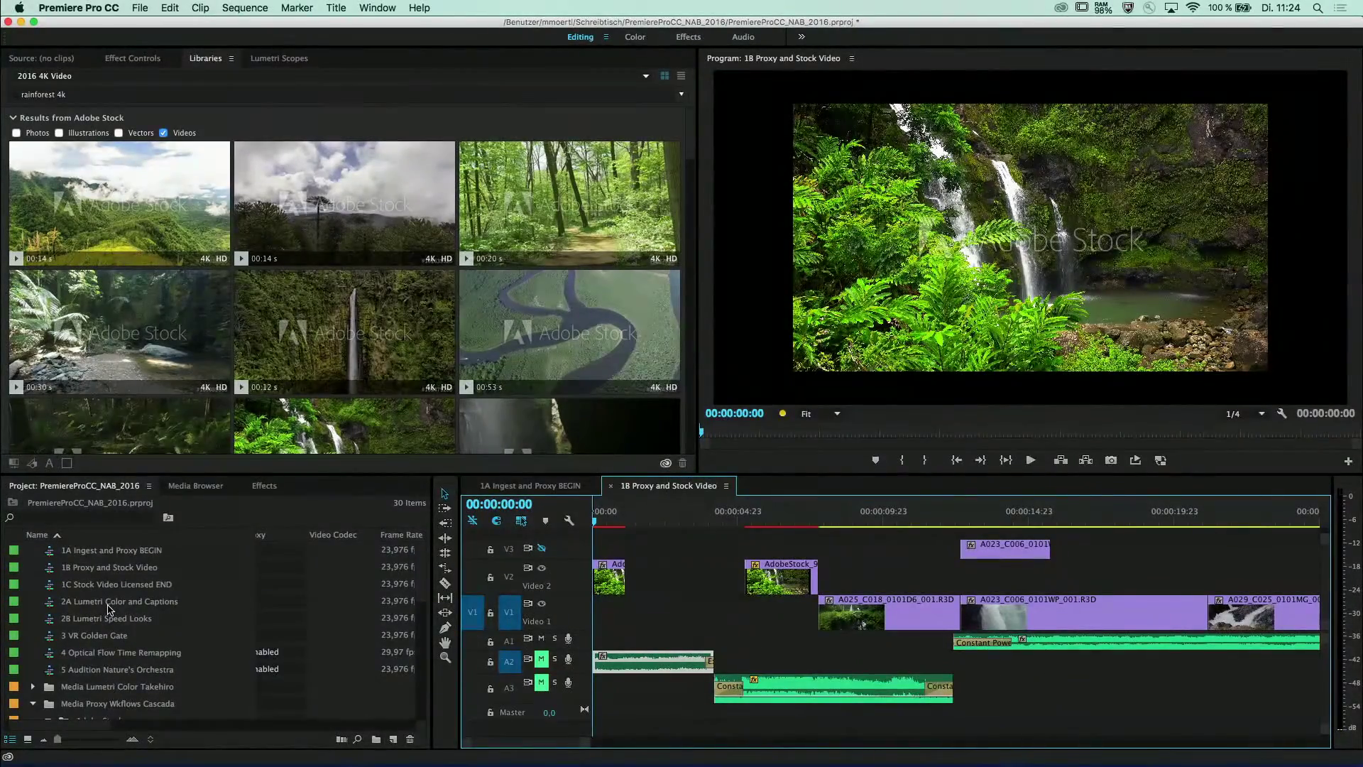
- Open 2A Lumetri Color and Captions in the Color workspace at the pink-jacket shot, with Creative collapsed
double_click(58, 603)
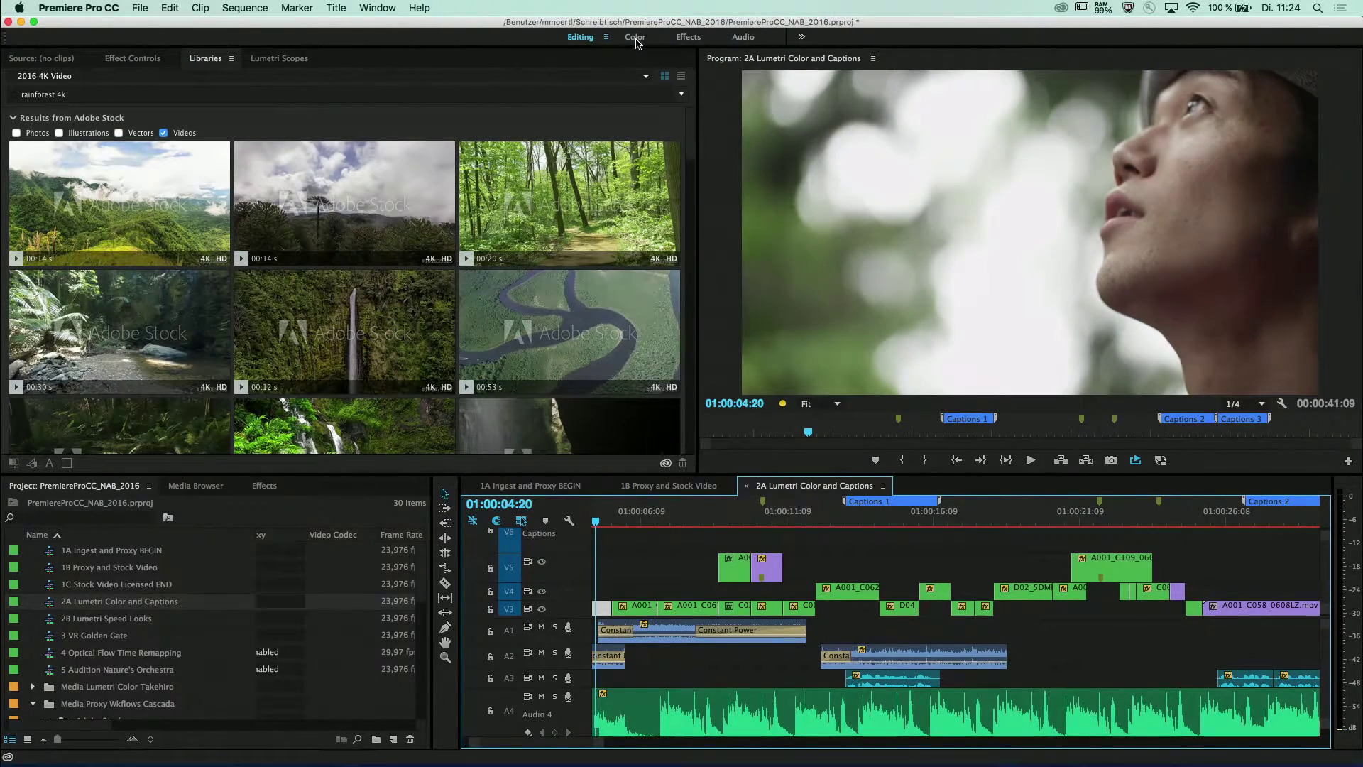
left_click(635, 37)
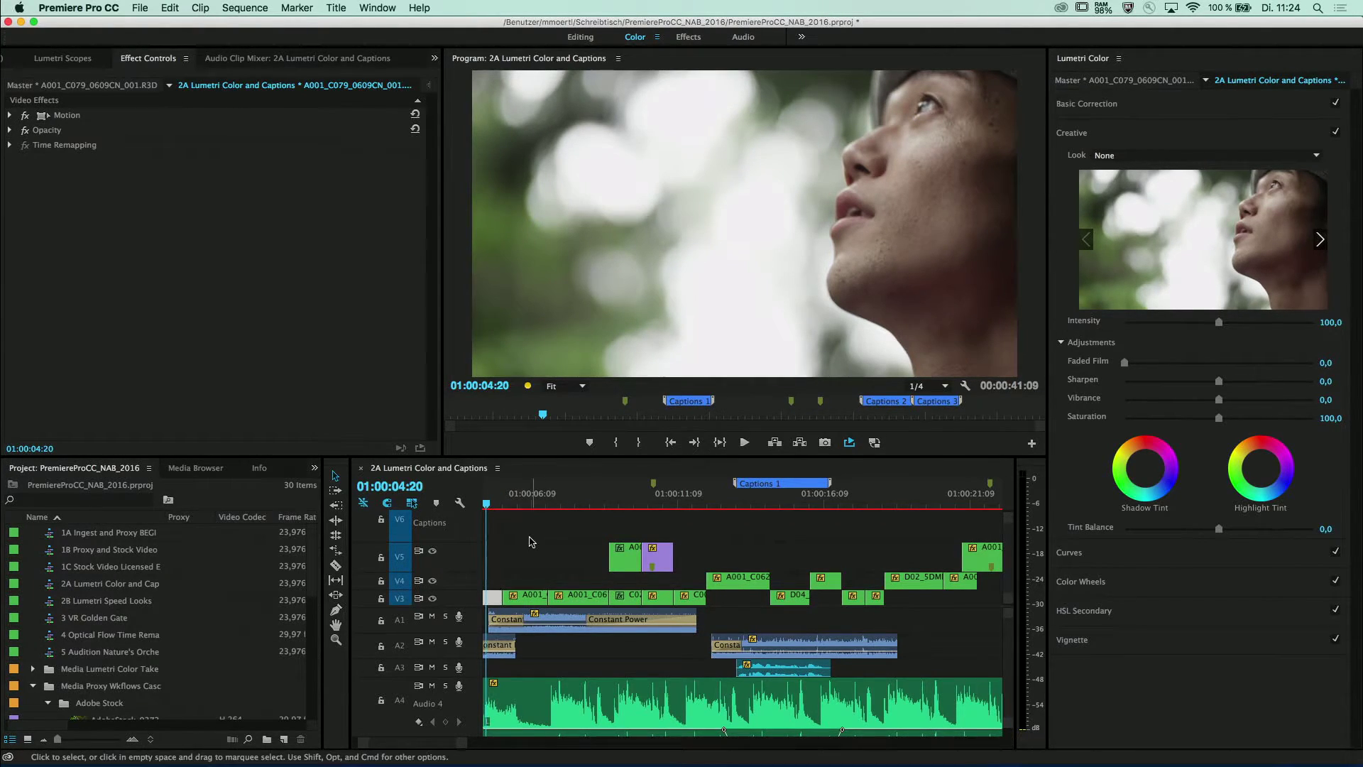
left_click(513, 506)
key("Right")
key("Right")
left_click_drag(513, 506, 673, 504)
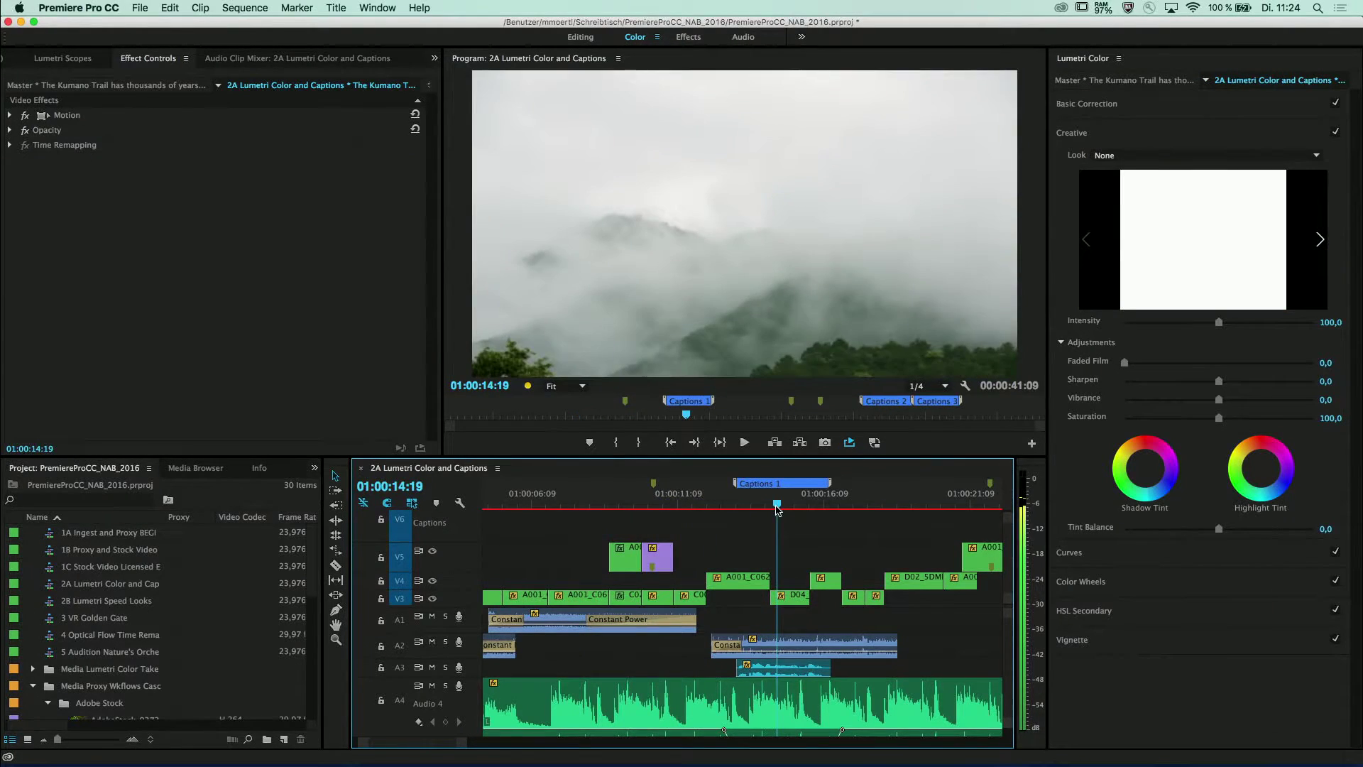
left_click_drag(672, 505, 927, 510)
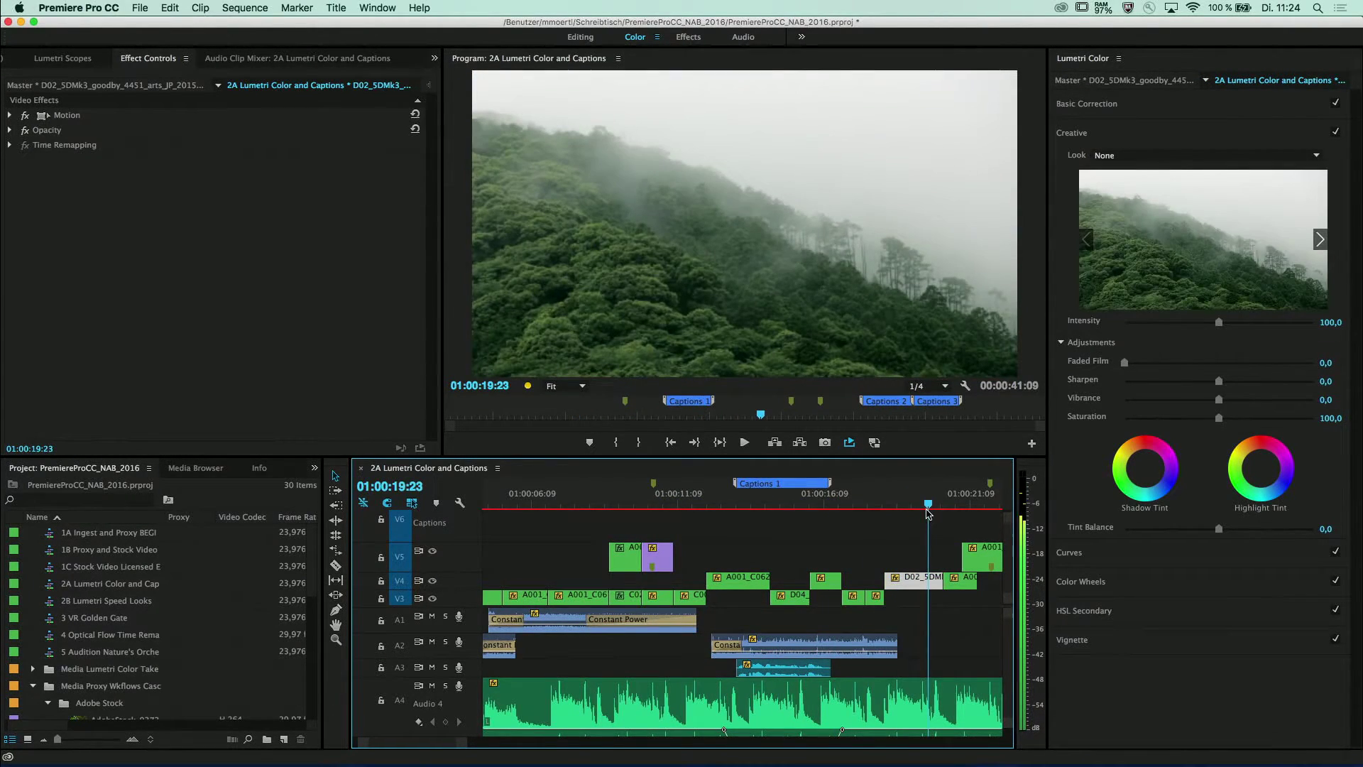
key("backslash")
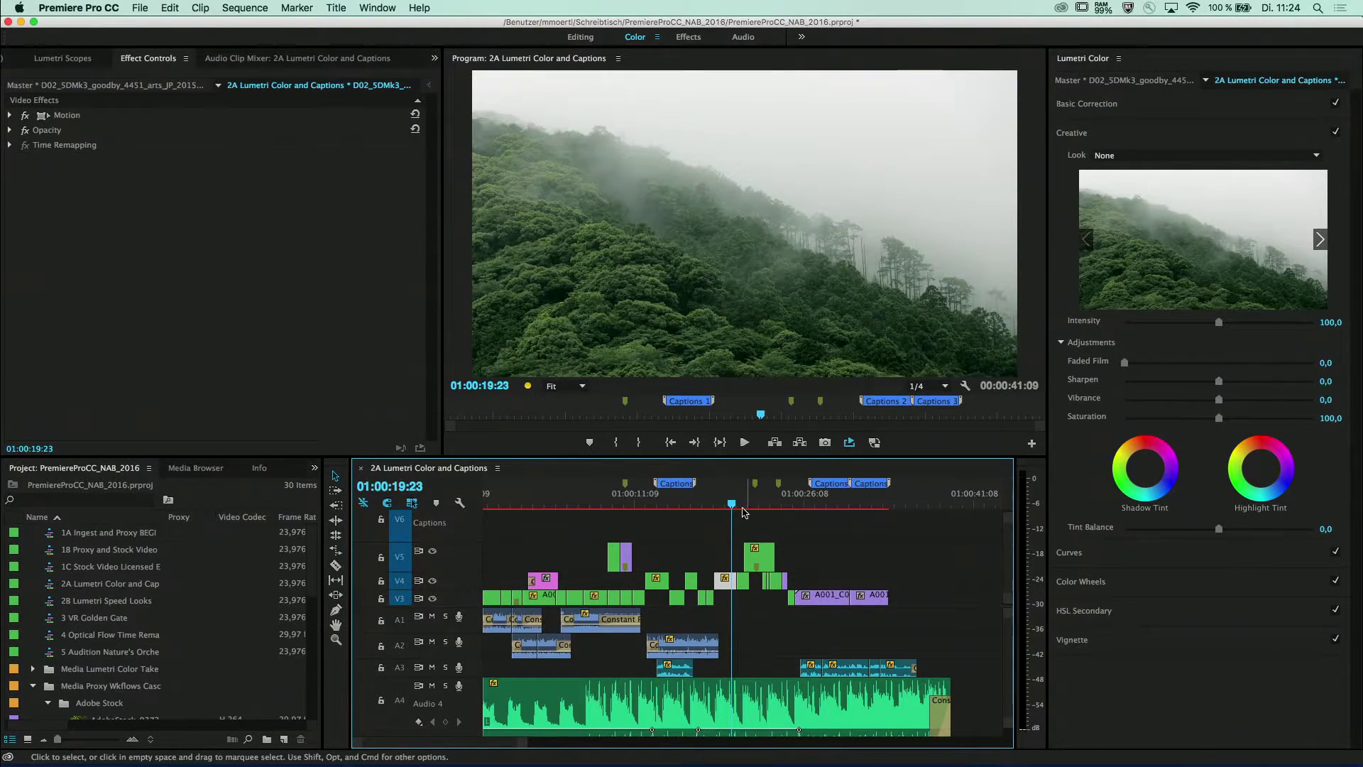
left_click(769, 505)
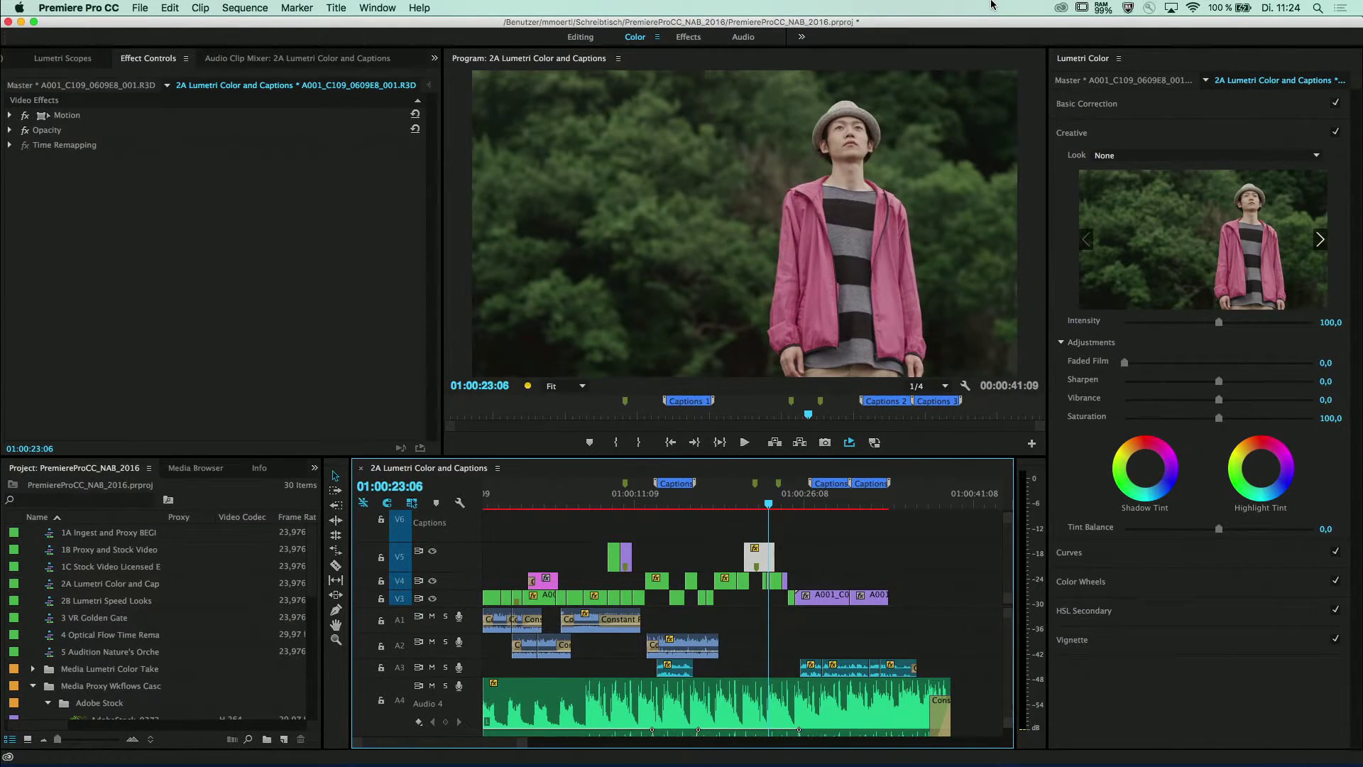
left_click(1084, 136)
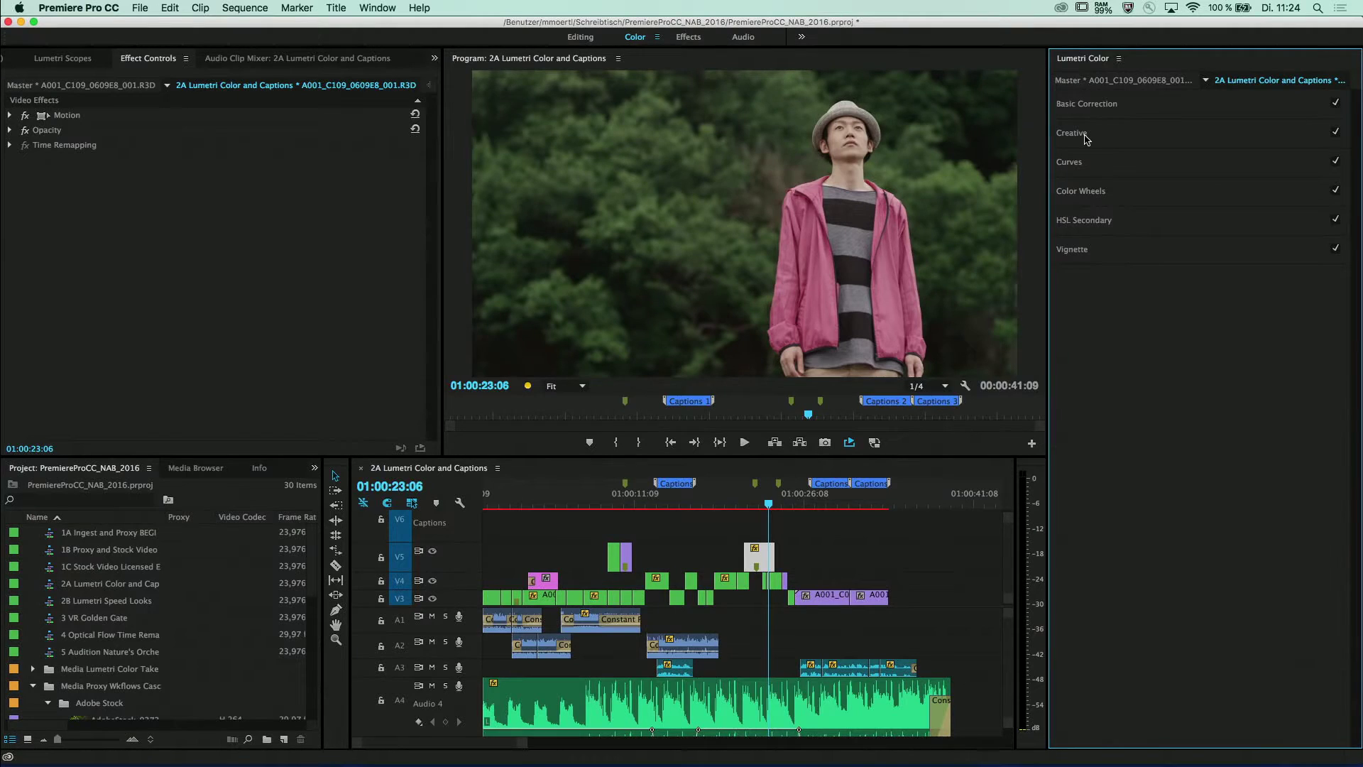
- Key the pink jacket with HSL Secondary's magenta preset, narrowing hue and saturation and setting Blur to 2,9
left_click(1086, 222)
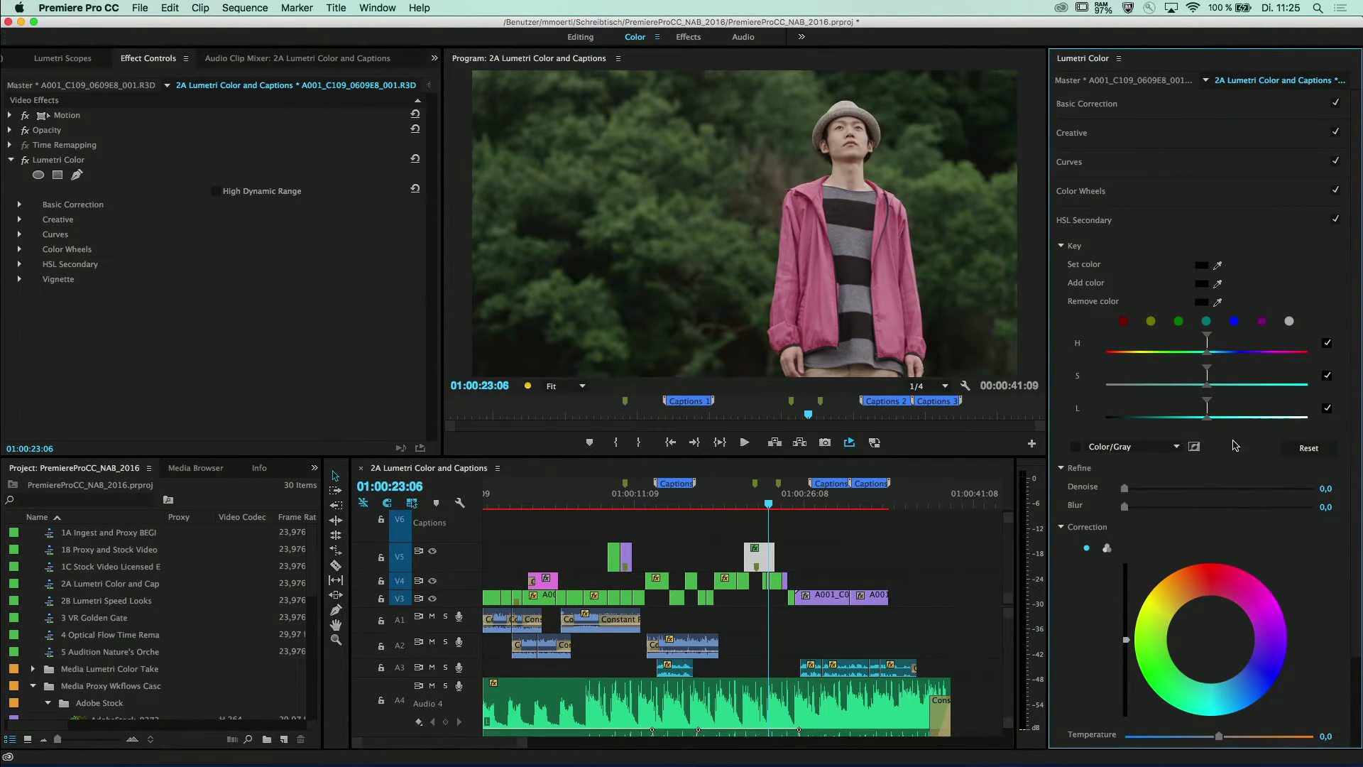
left_click(901, 330)
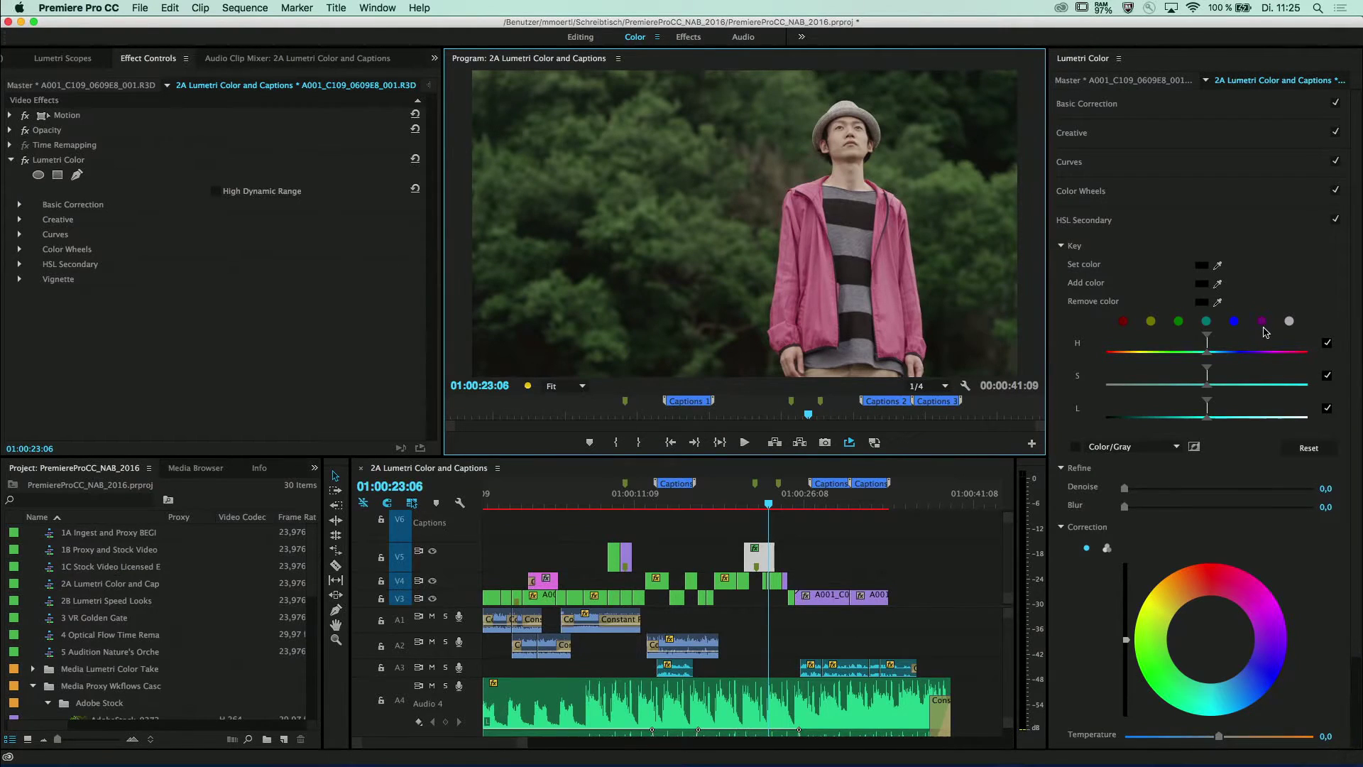
left_click(1262, 323)
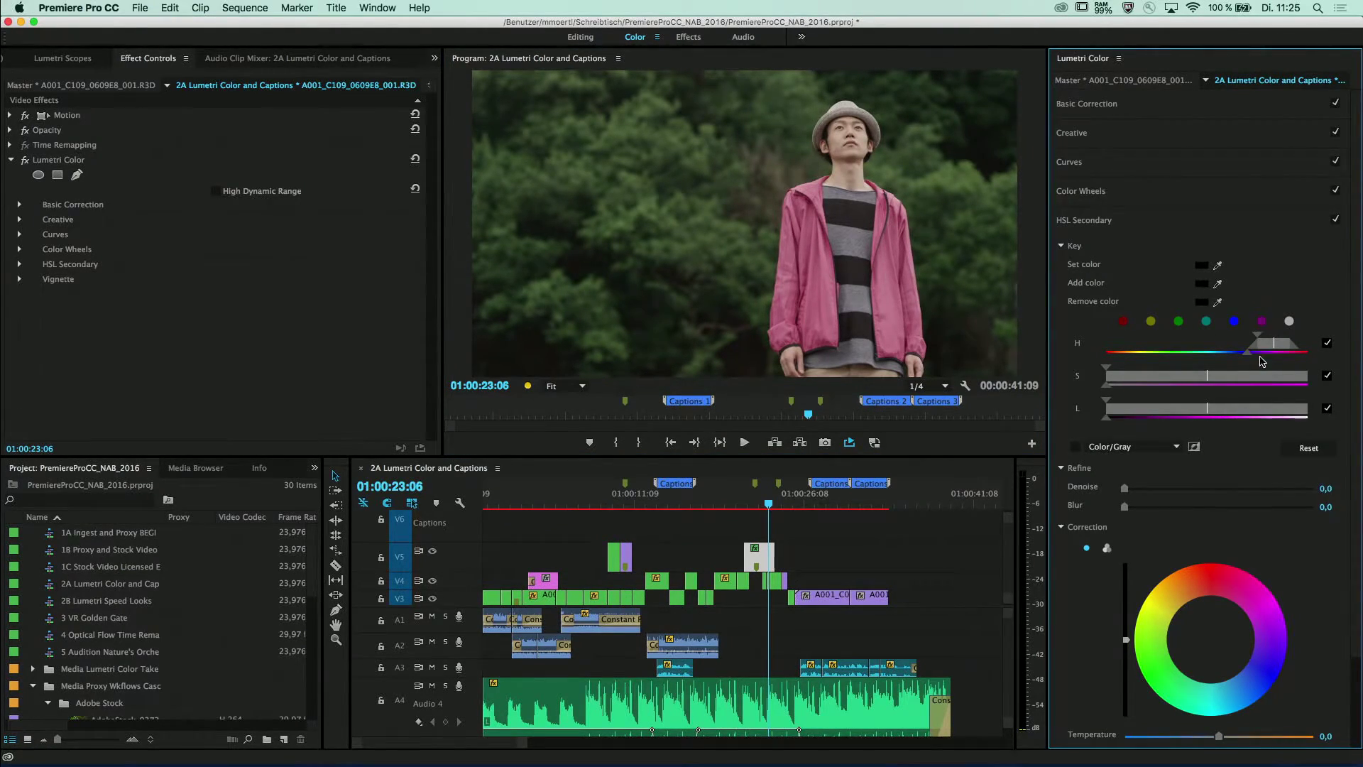
left_click_drag(1272, 349, 1277, 349)
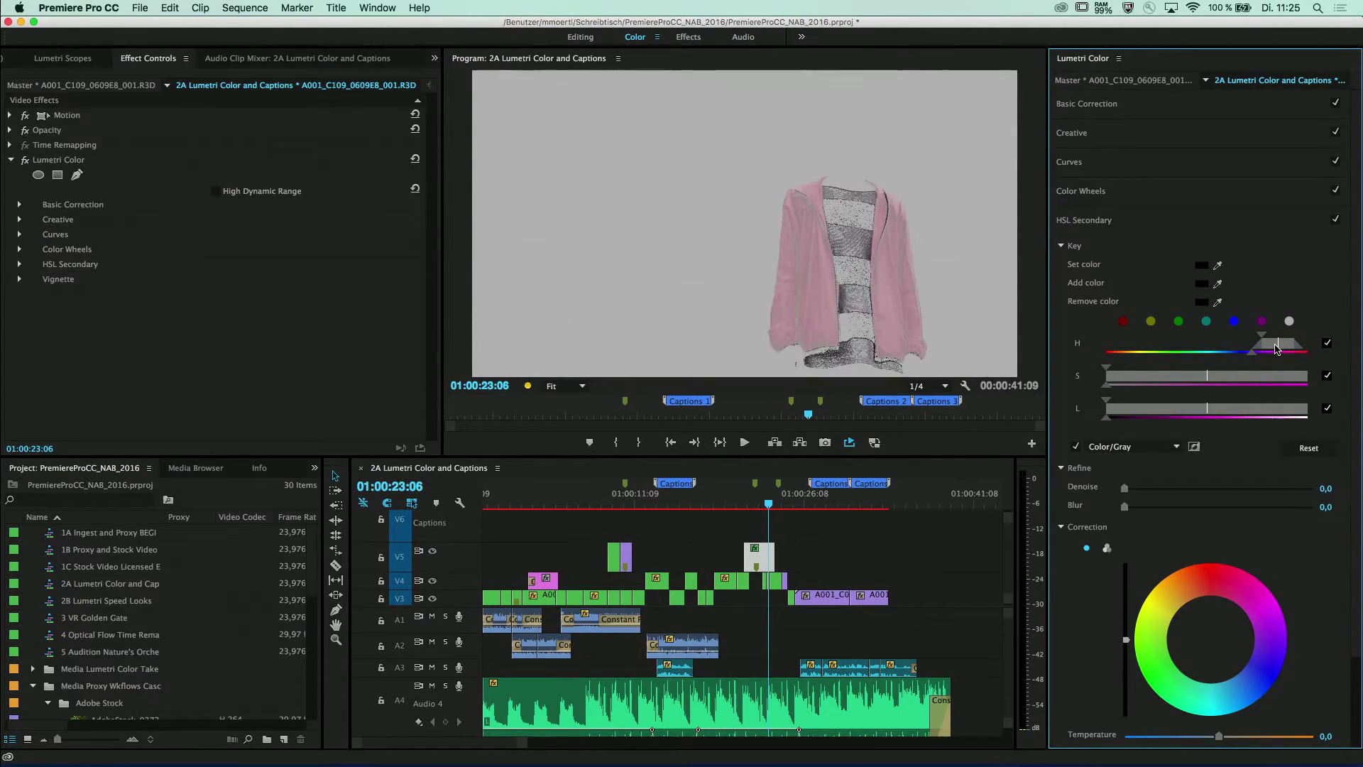
left_click_drag(1276, 349, 1275, 349)
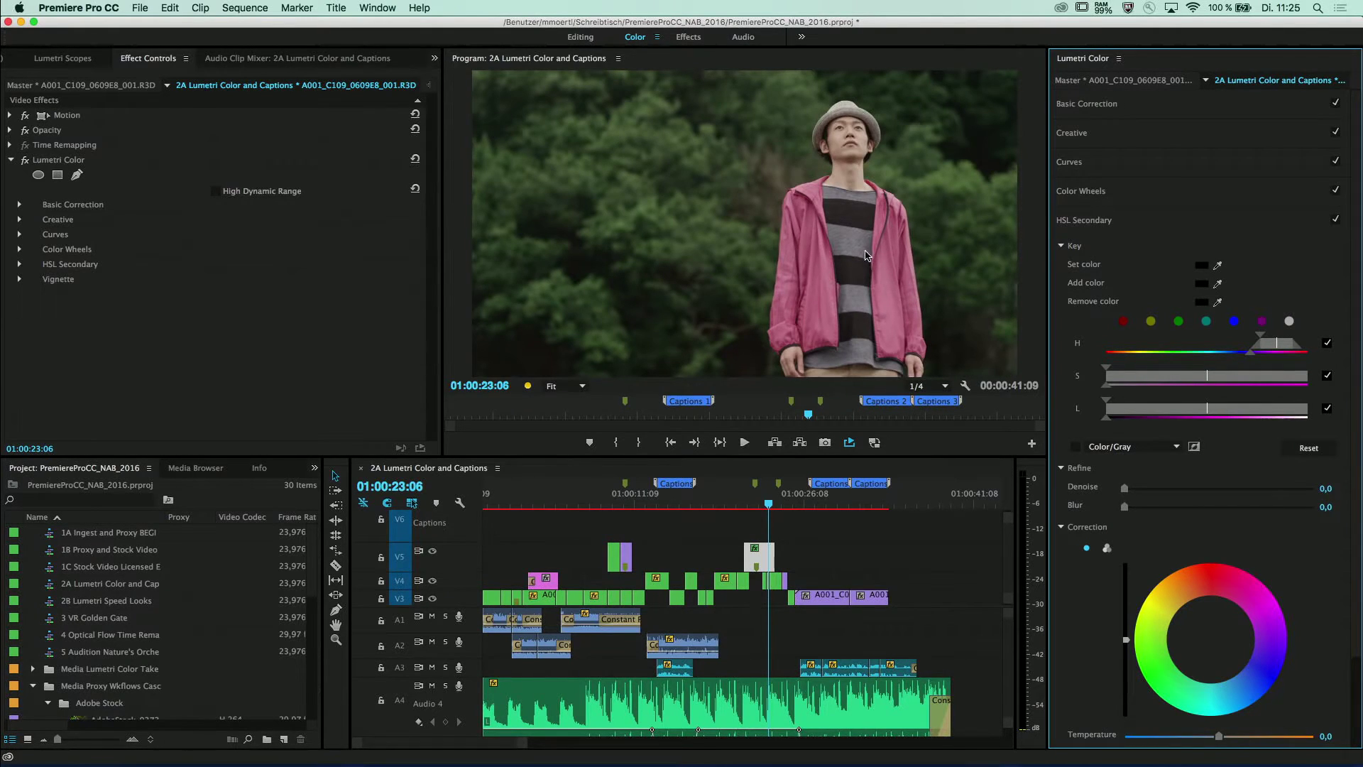
left_click(1076, 446)
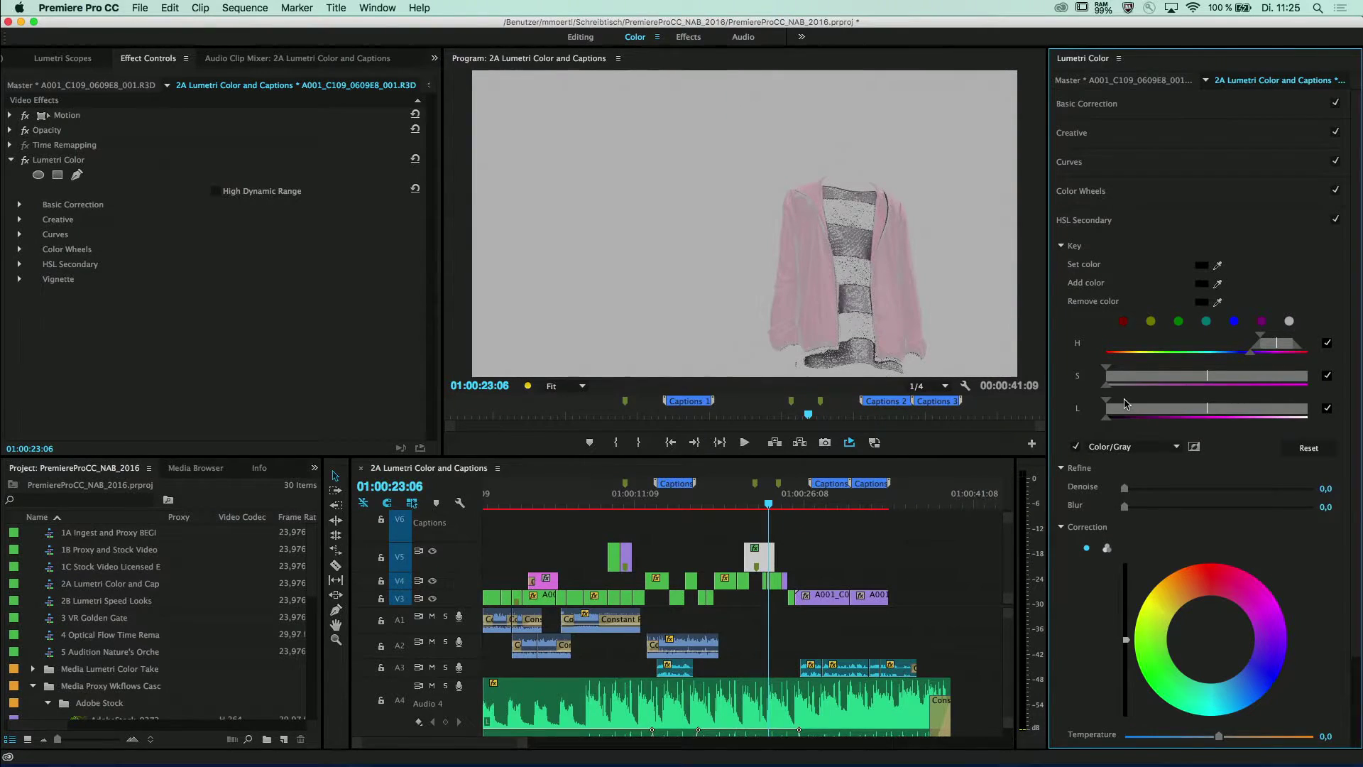
left_click_drag(1108, 372, 1137, 374)
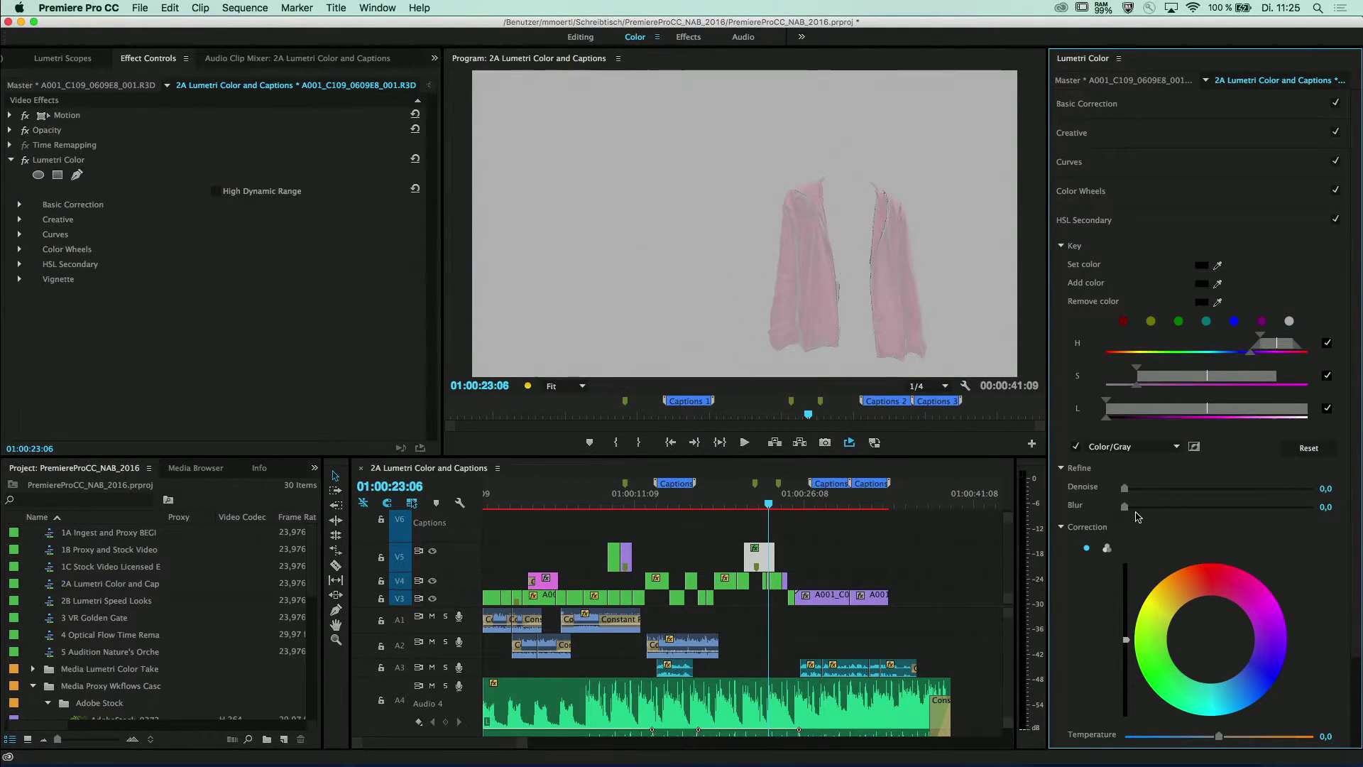
left_click_drag(1124, 507, 1142, 510)
left_click(1079, 447)
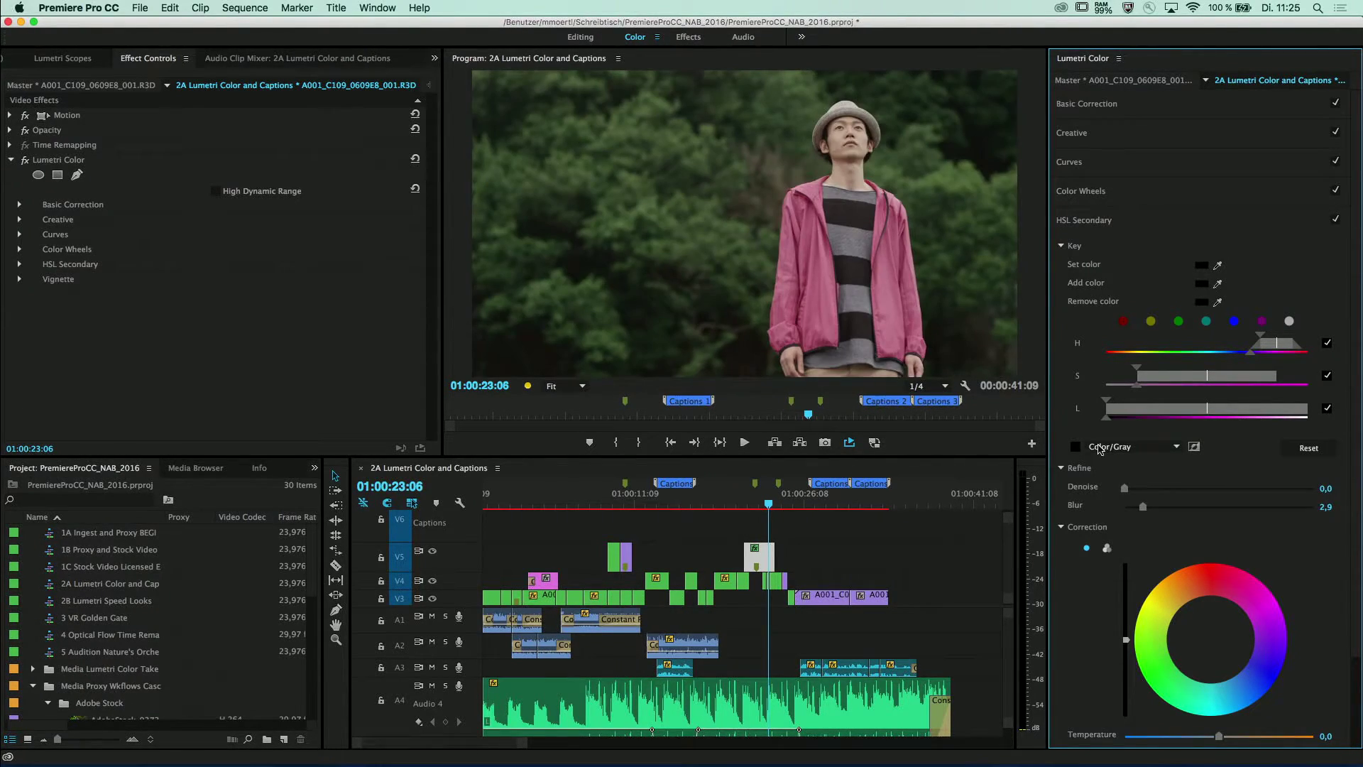
left_click_drag(1357, 488, 1359, 570)
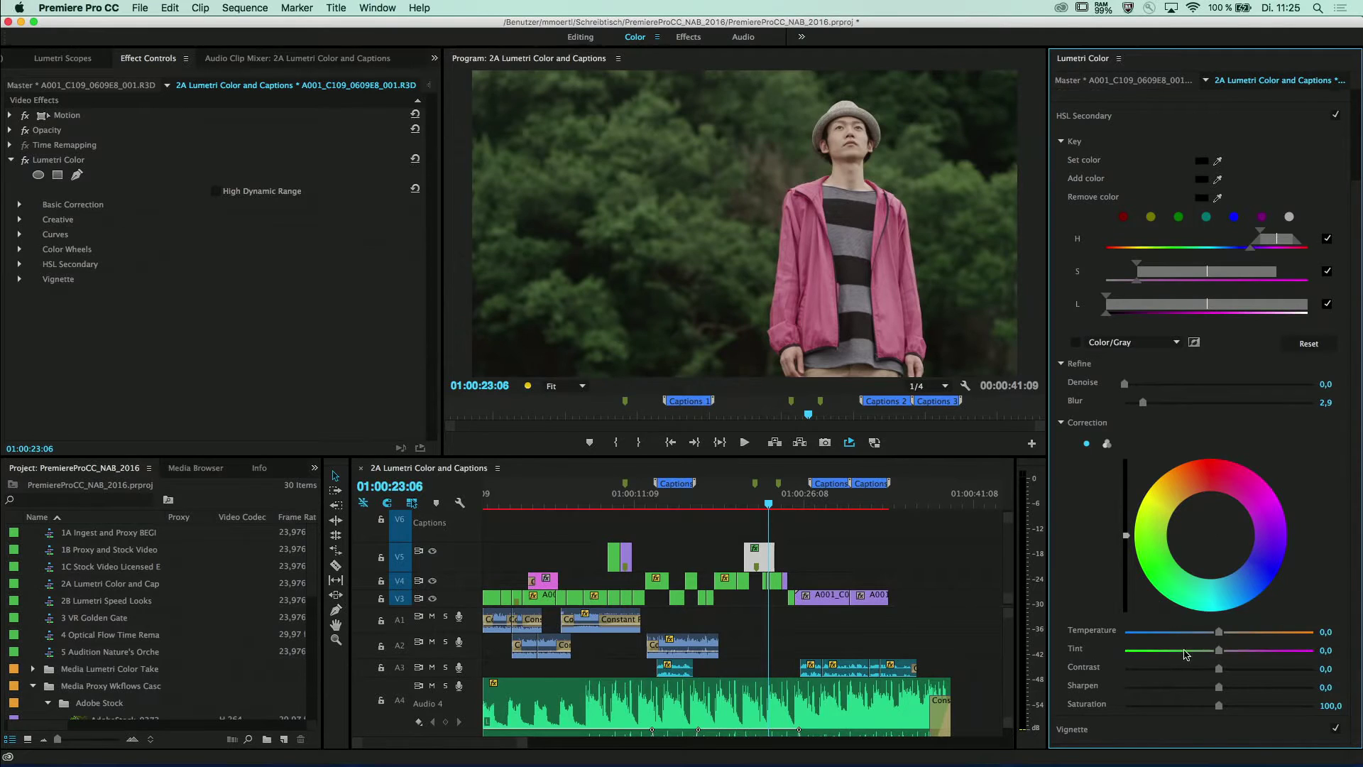
- Shift the keyed jacket to purple via the correction wheel, with Temperature at -24,8
left_click_drag(1219, 632, 1172, 632)
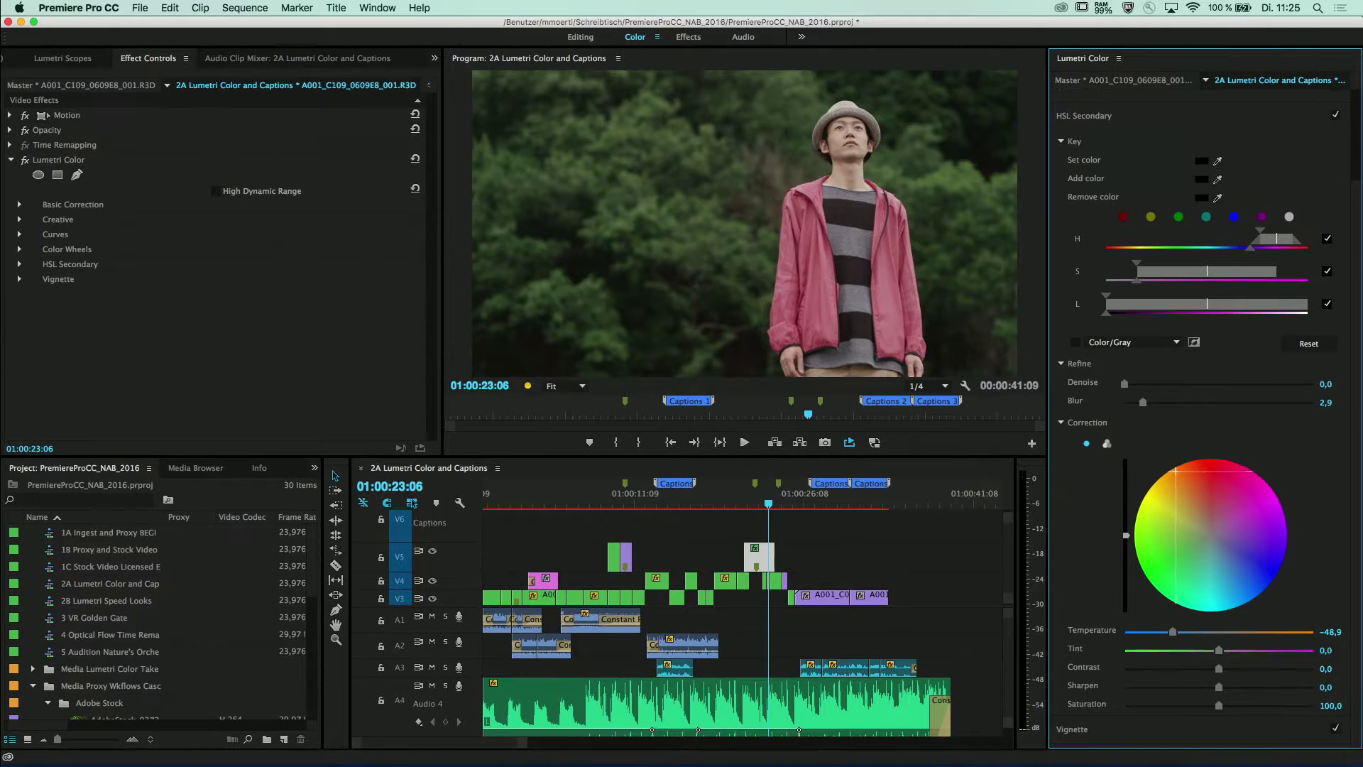
key("Up")
left_click_drag(1252, 504, 1275, 566)
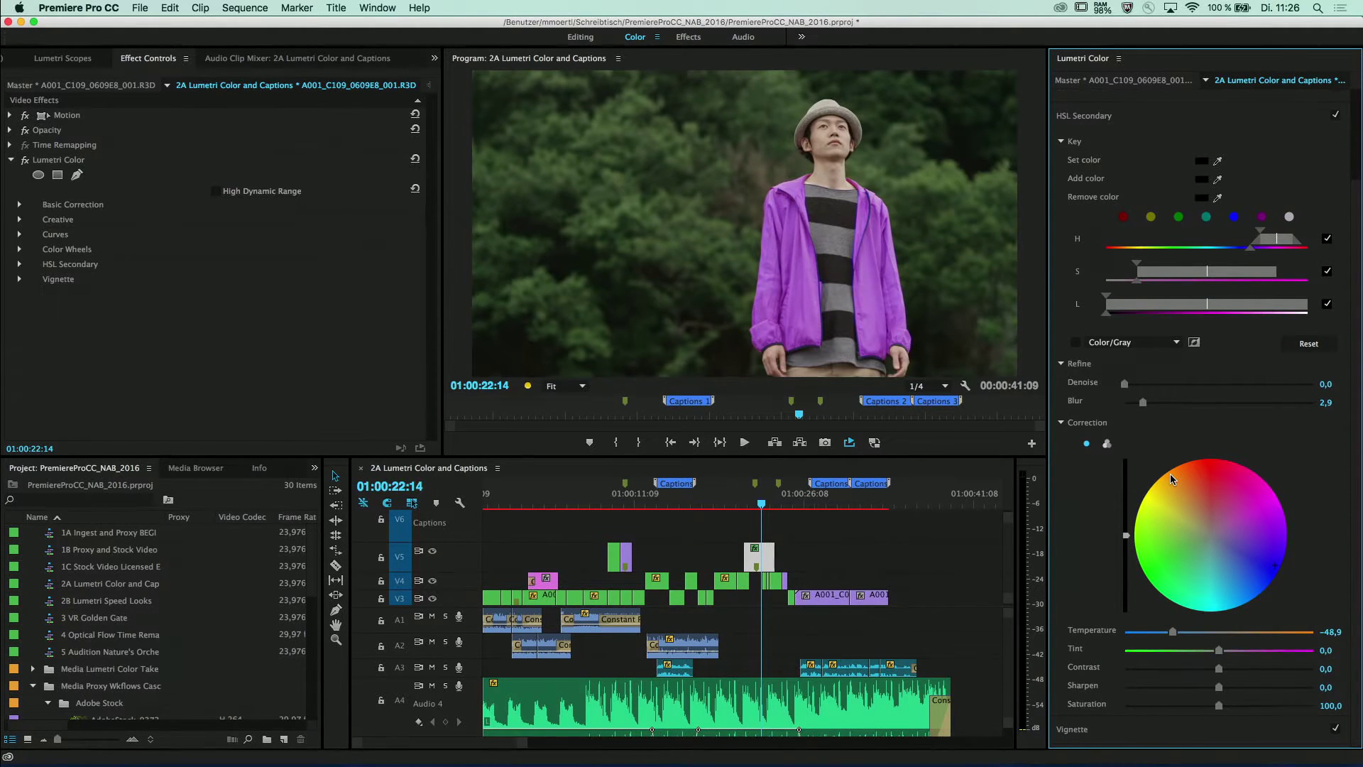
left_click_drag(1173, 632, 1197, 638)
right_click(764, 565)
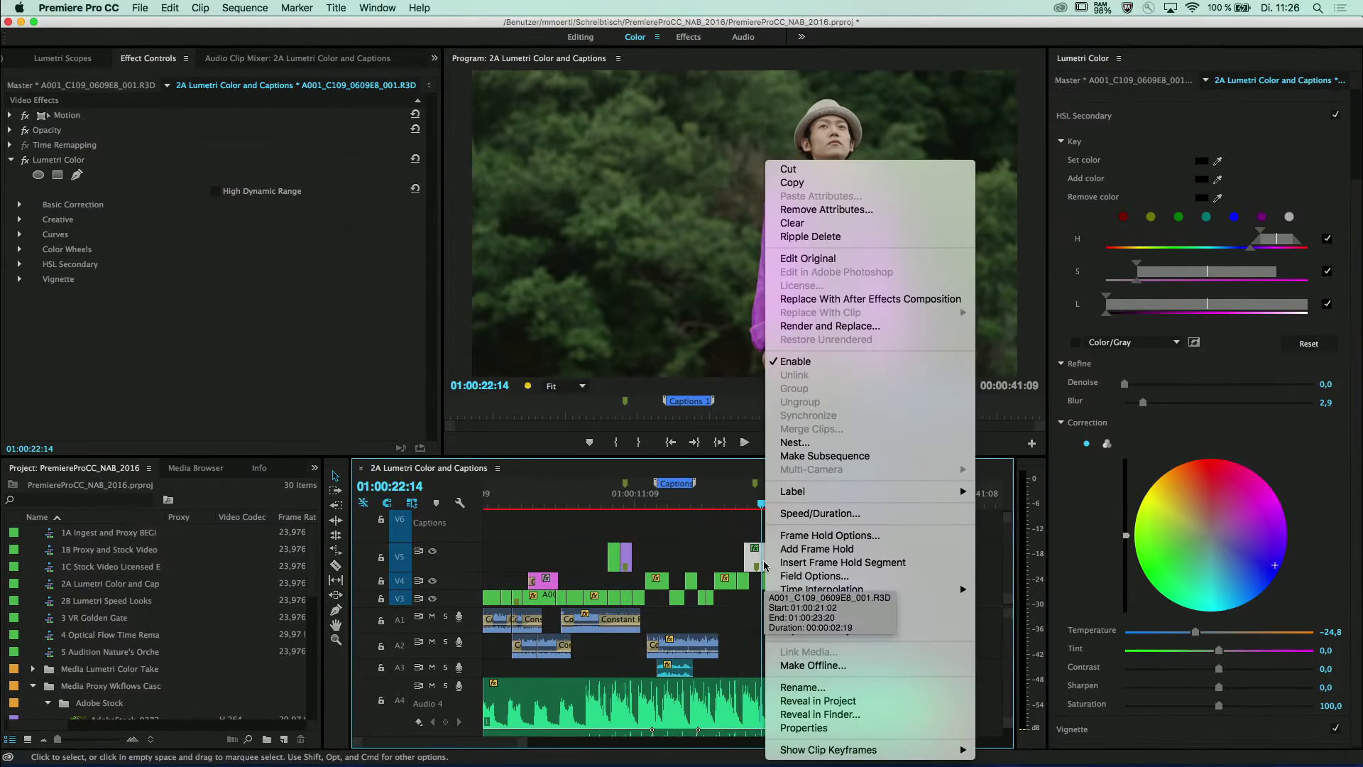
- Copy the graded clip and paste its Lumetri Color attributes onto the hiker-on-rocks clip
left_click(785, 183)
left_click(724, 502)
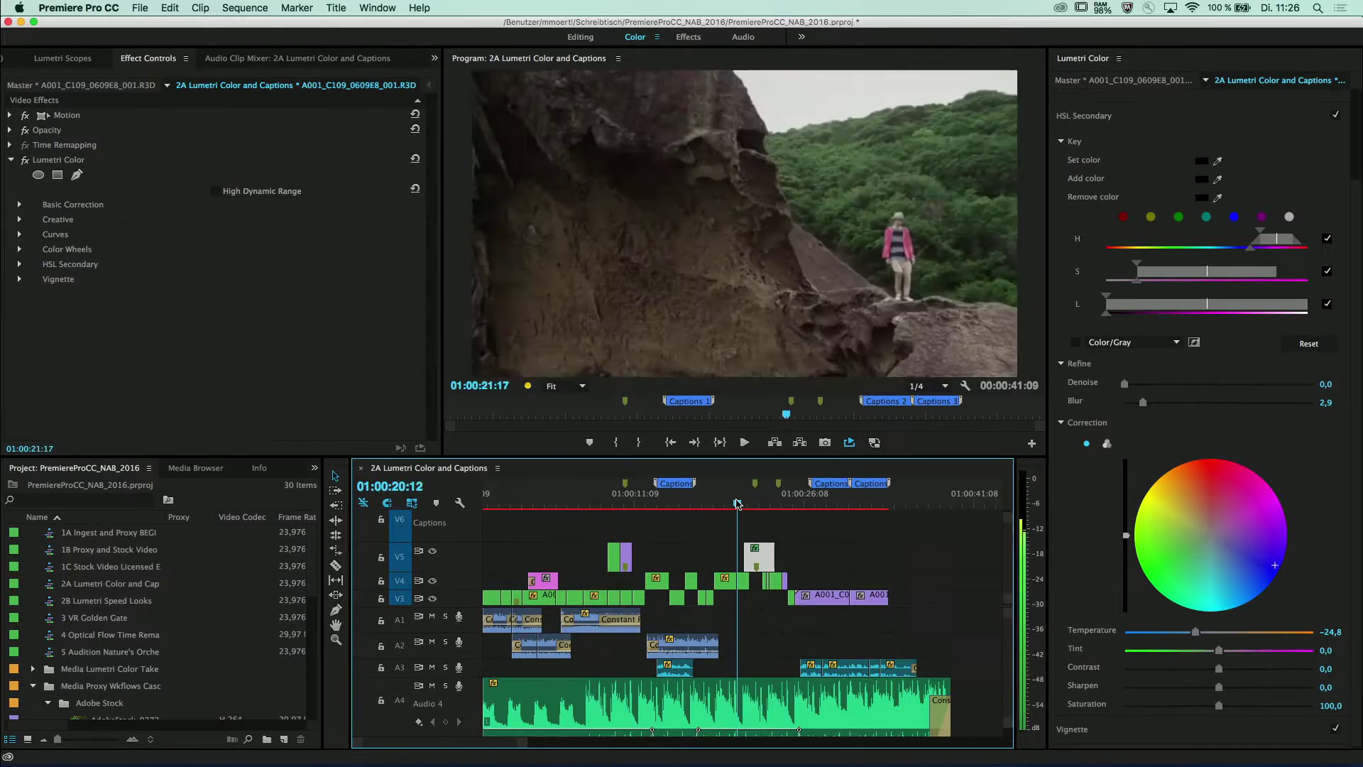
left_click_drag(724, 502, 742, 504)
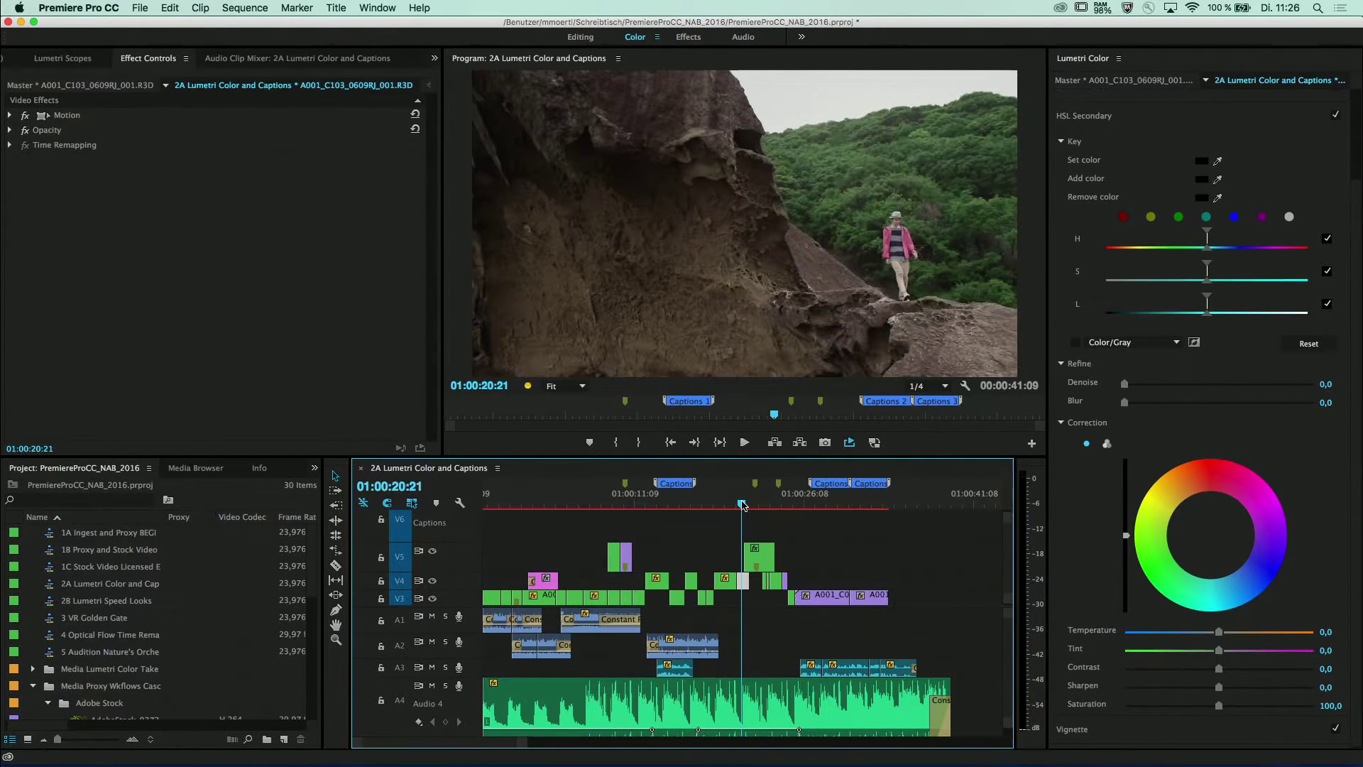
right_click(746, 586)
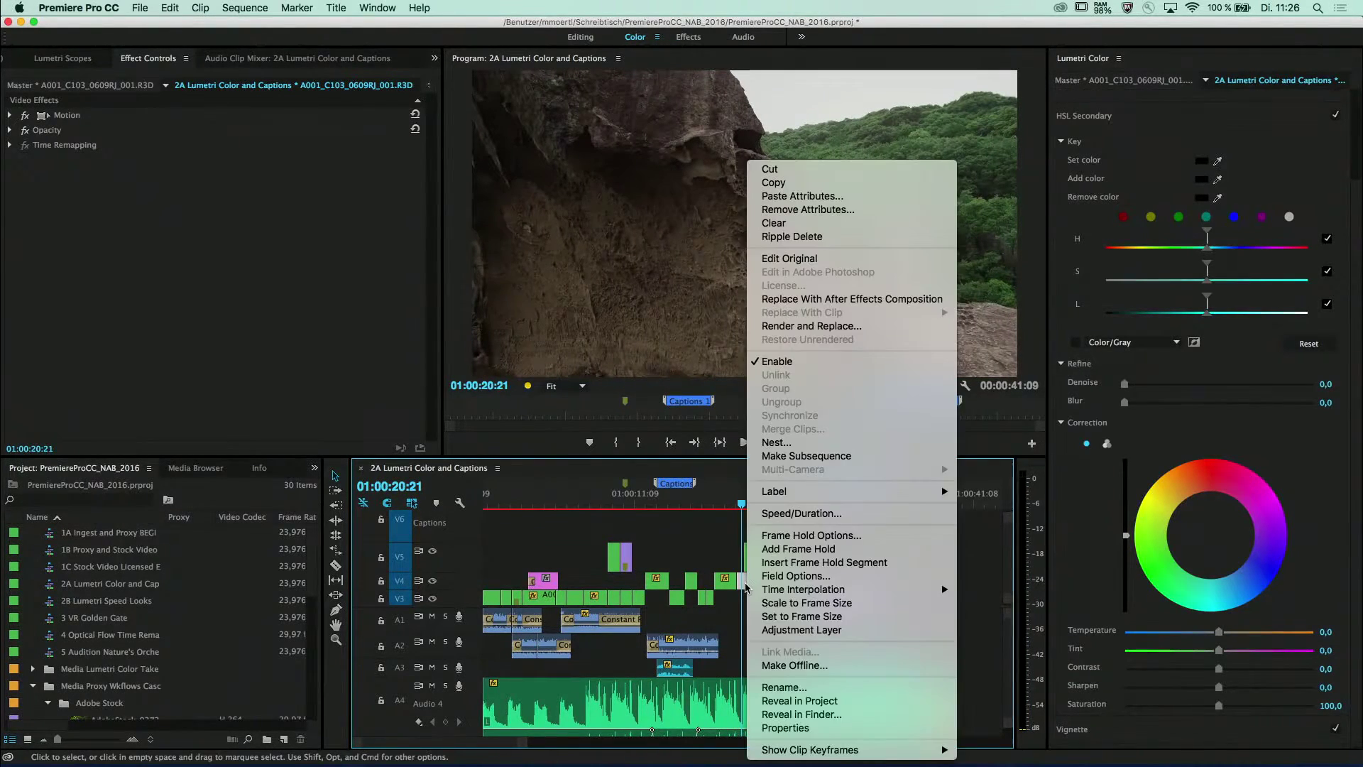
left_click(809, 198)
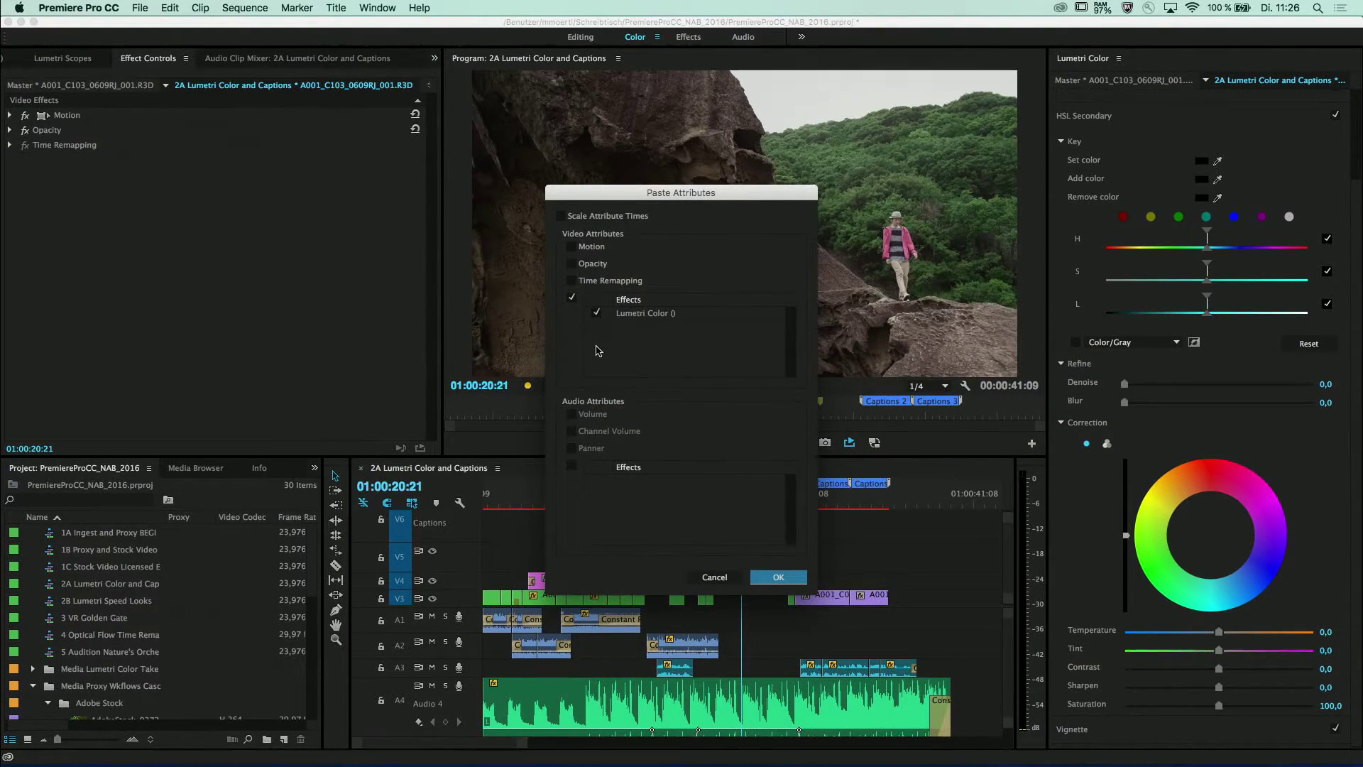
left_click(780, 577)
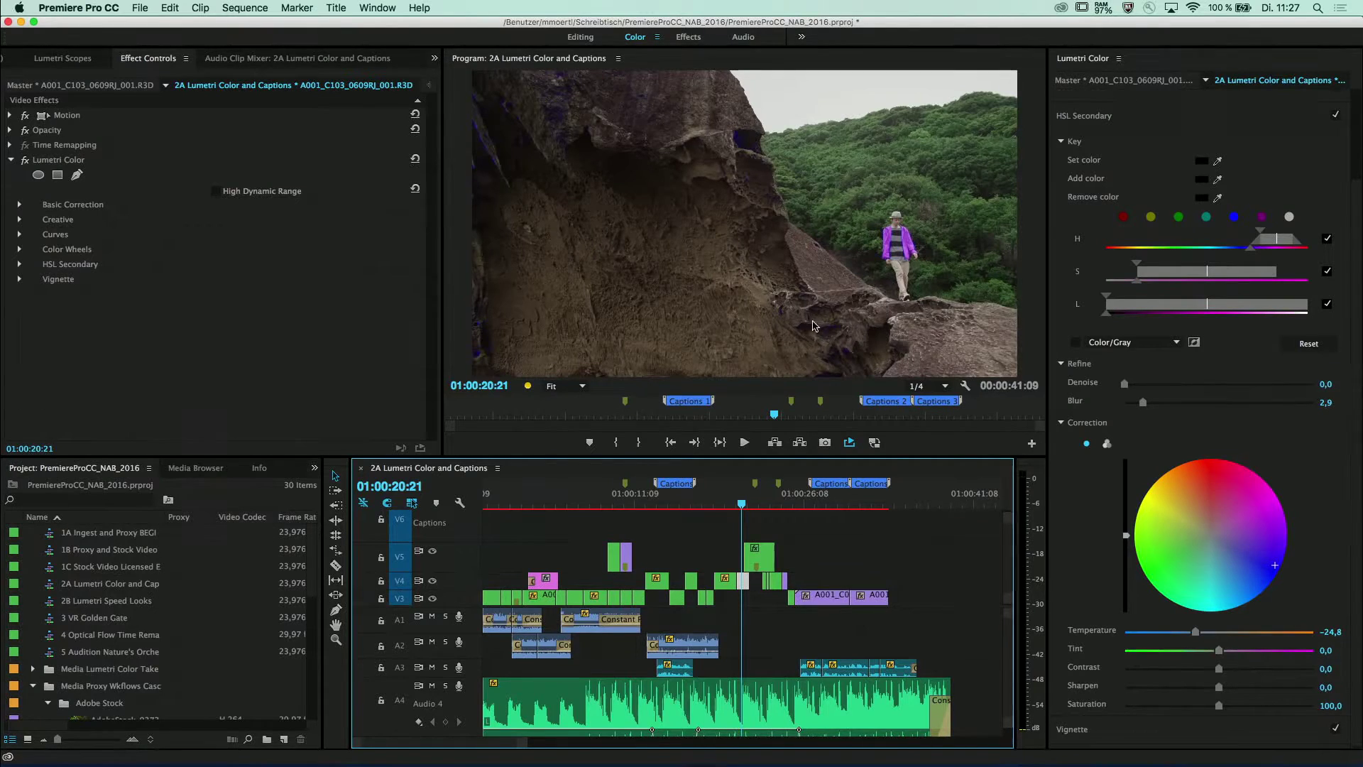
- Paste the Lumetri Color grade onto the small V4 clip, preview it, and zoom the timeline out
left_click_drag(743, 504, 785, 506)
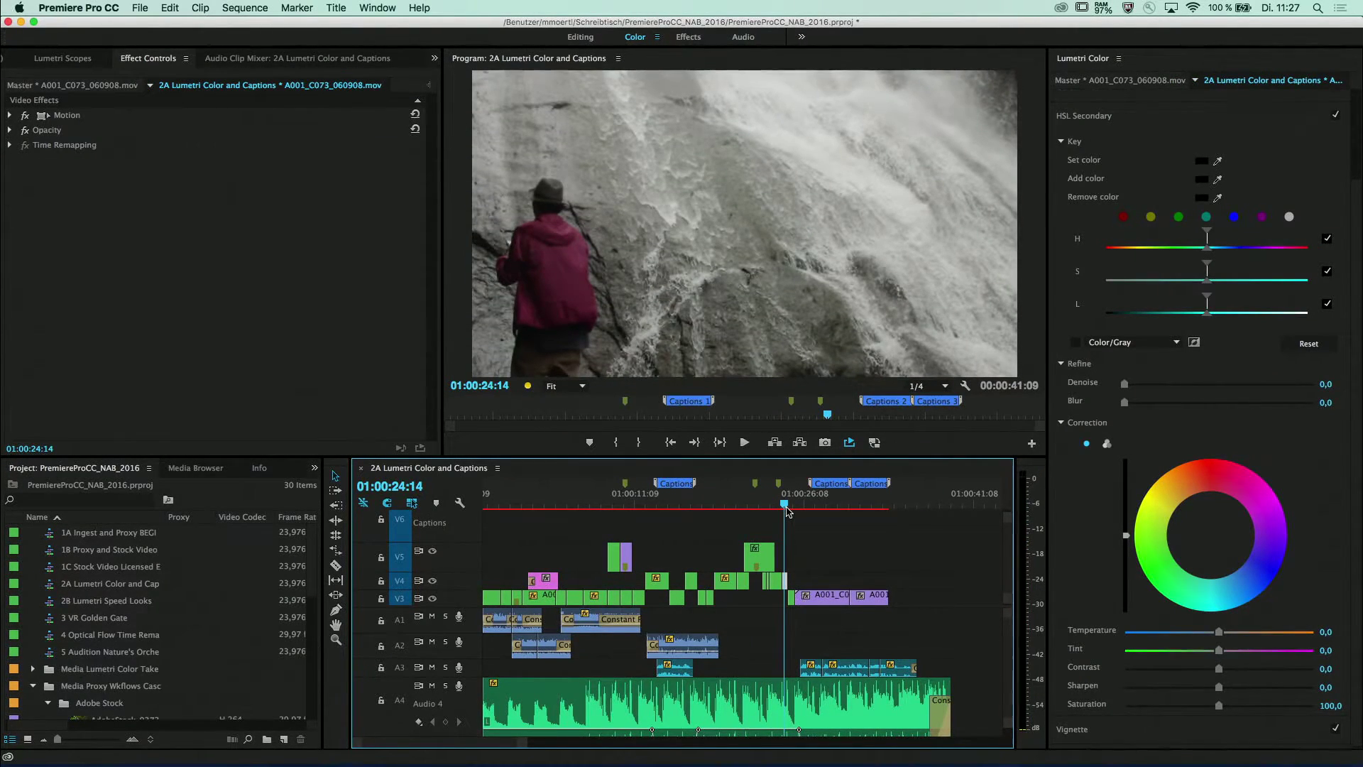
key("equal")
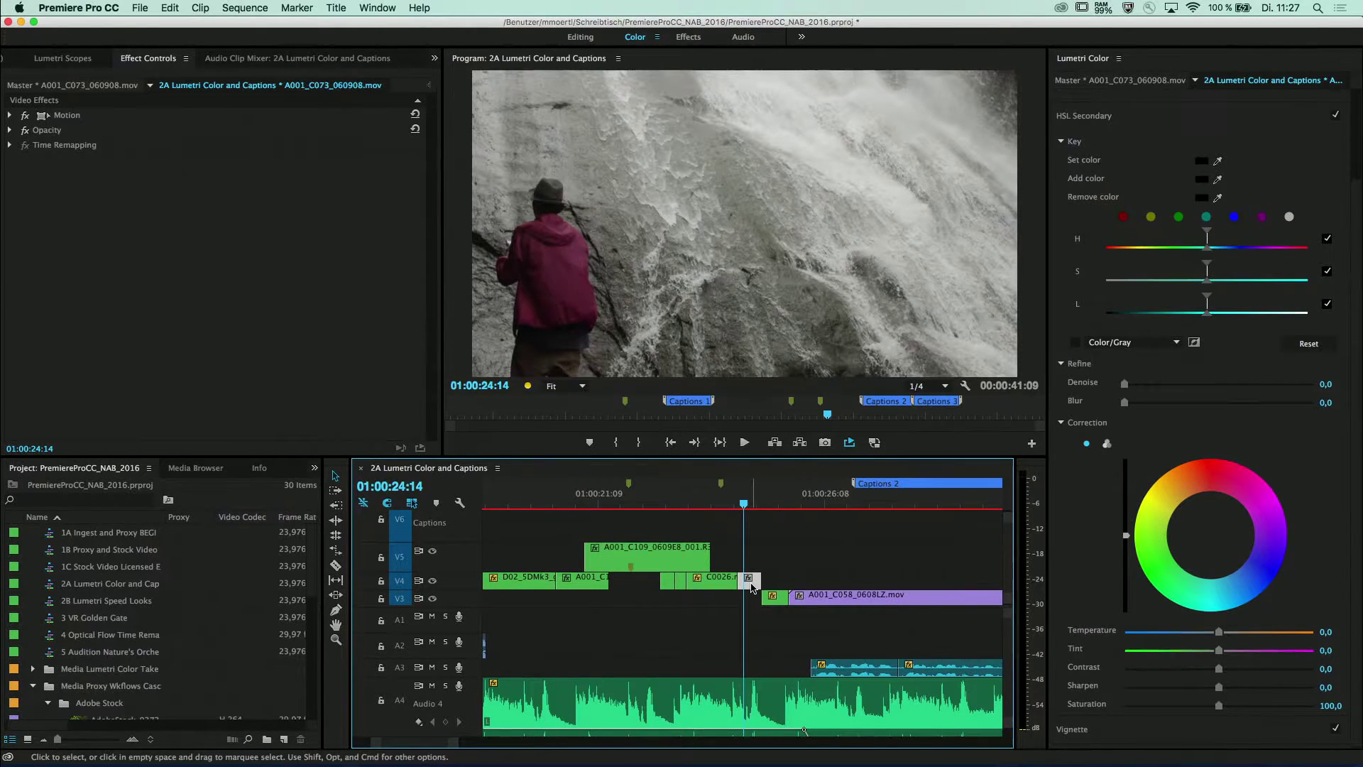
right_click(752, 587)
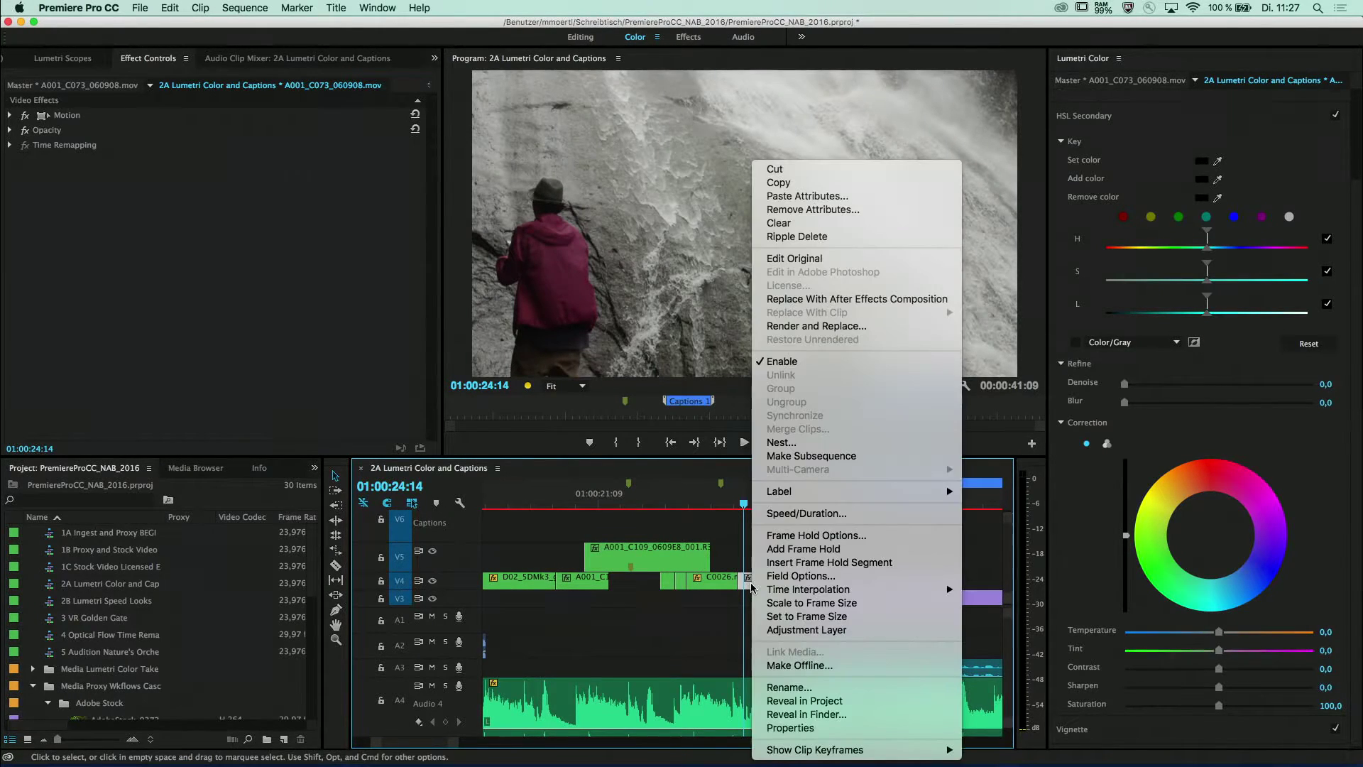
left_click(807, 196)
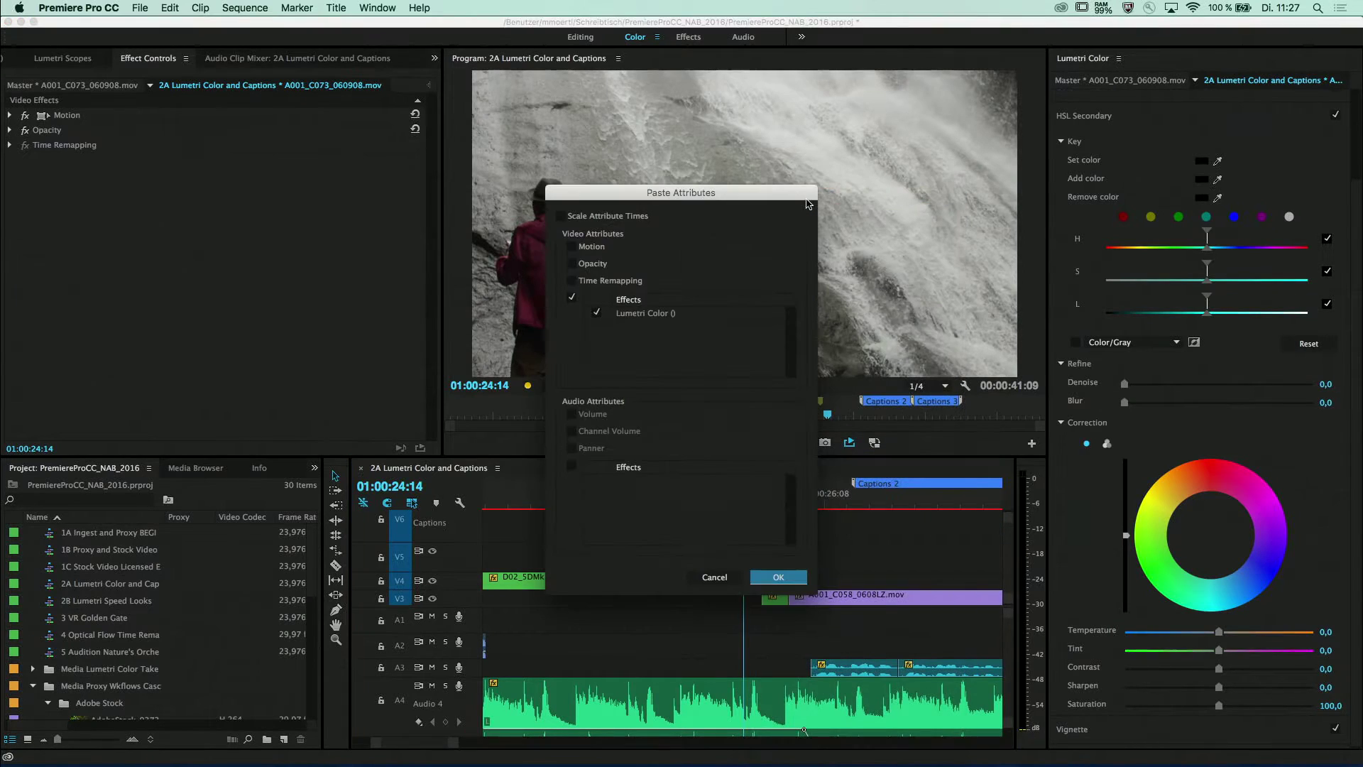
left_click(779, 577)
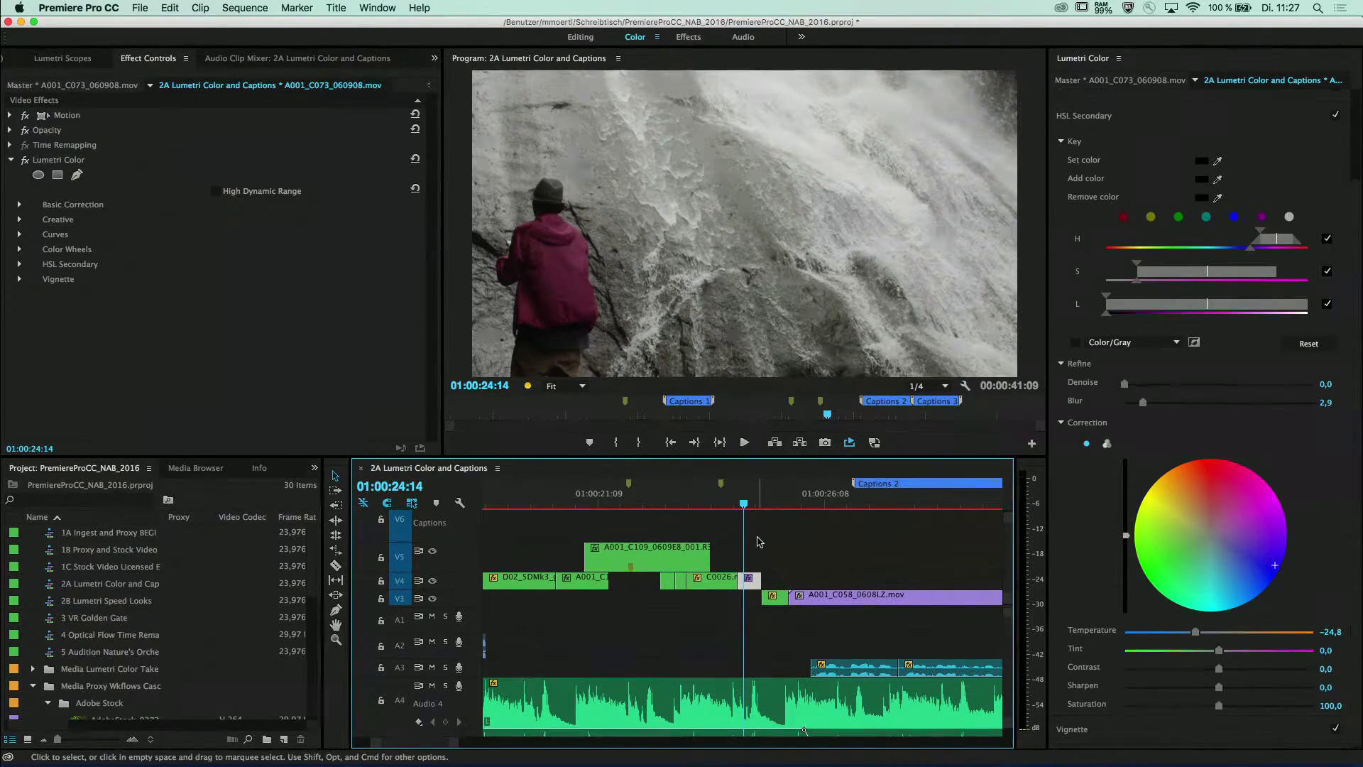
left_click_drag(744, 505, 748, 506)
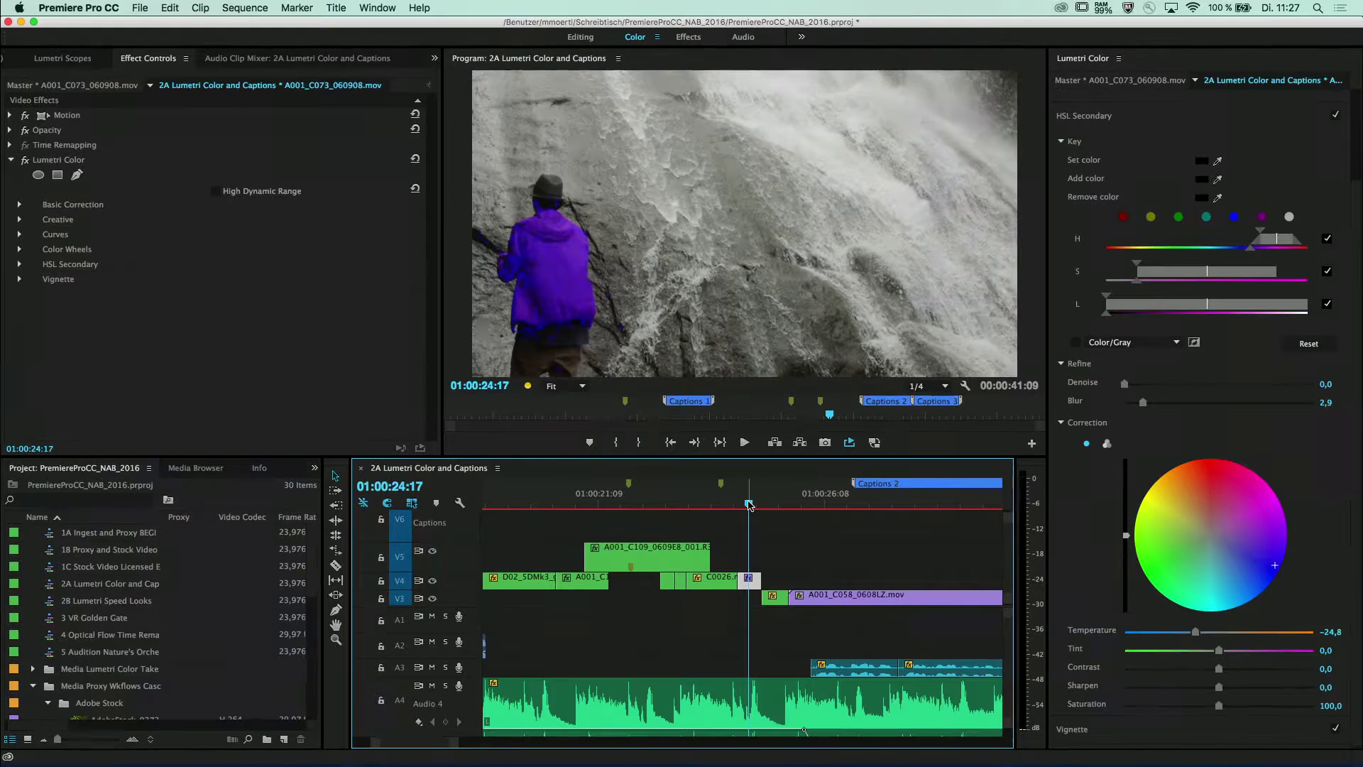
key("minus")
key("minus")
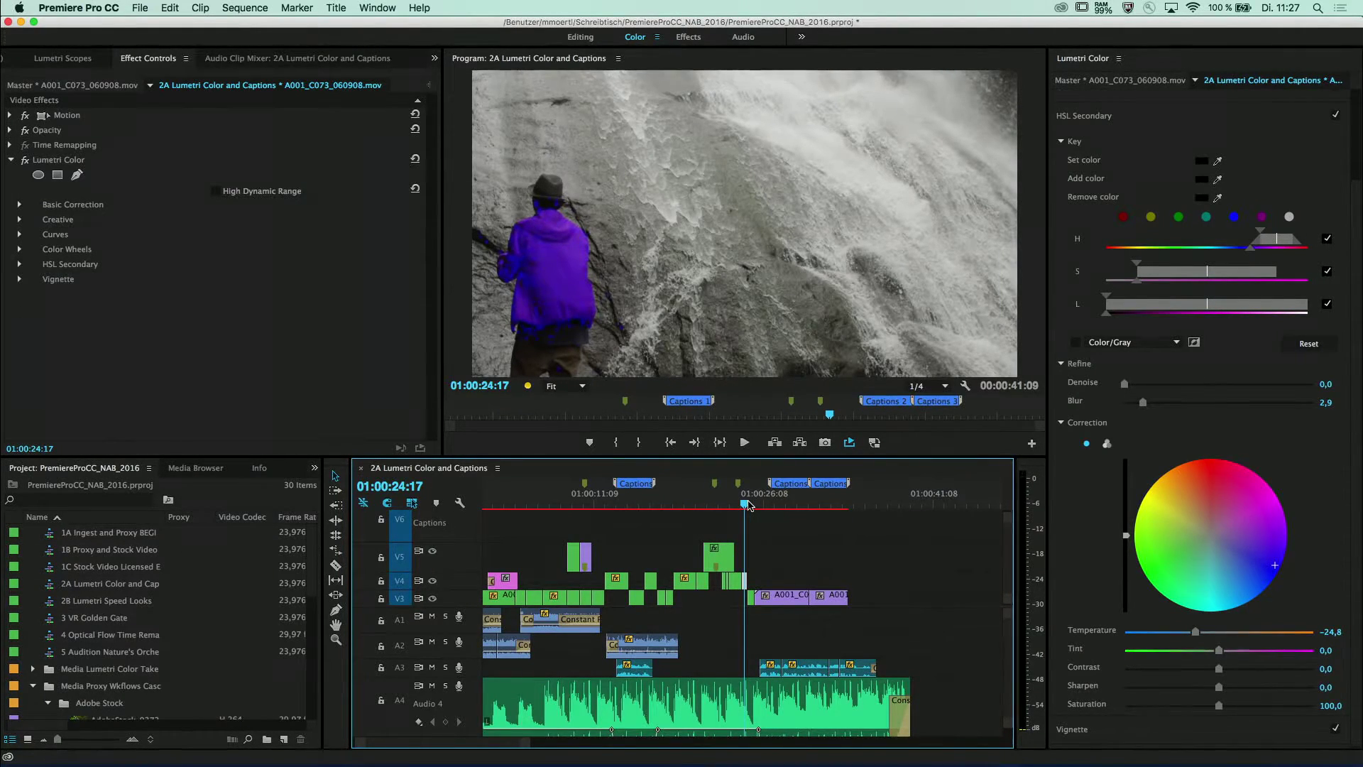
- Park the playhead on the VFX001 sneaker shot at 01:00:10:23, zoom in, and collapse HSL Secondary
left_click_drag(743, 495, 533, 489)
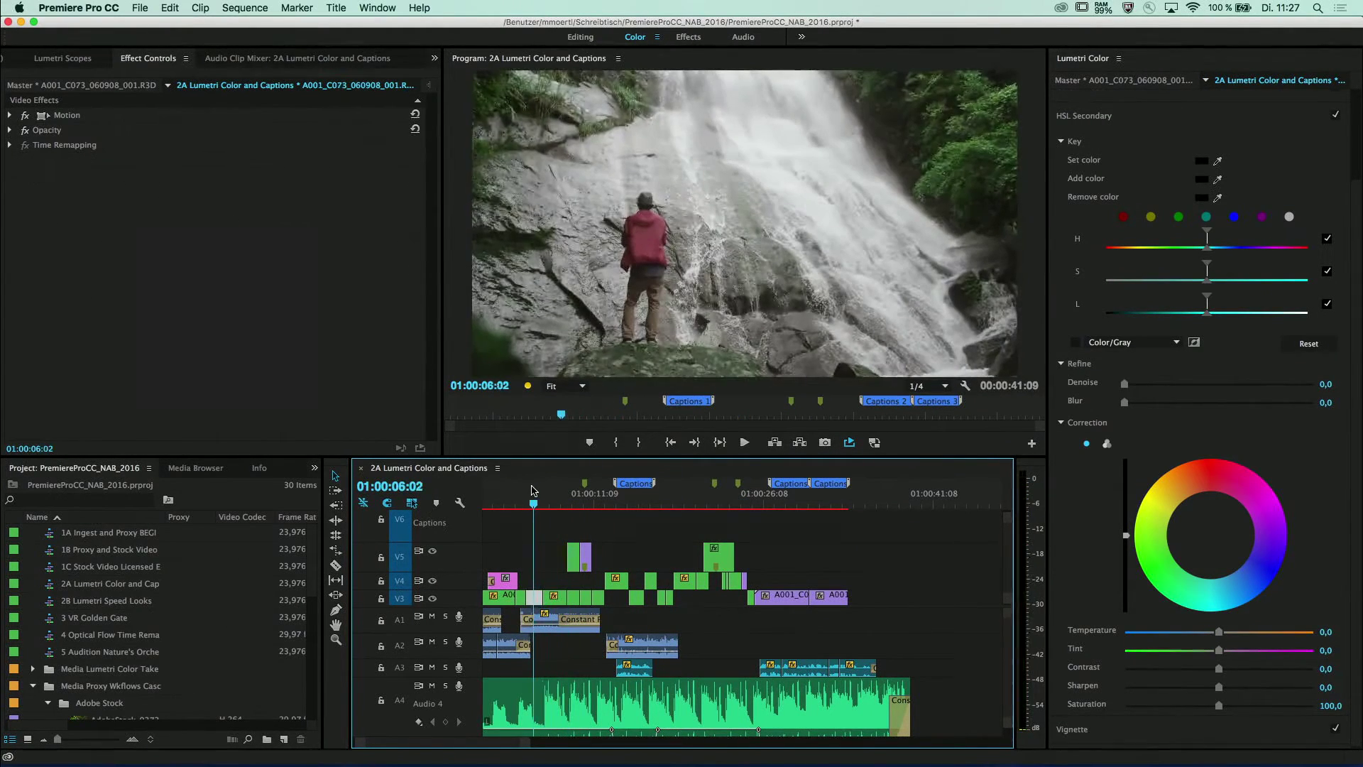
left_click_drag(533, 490, 591, 495)
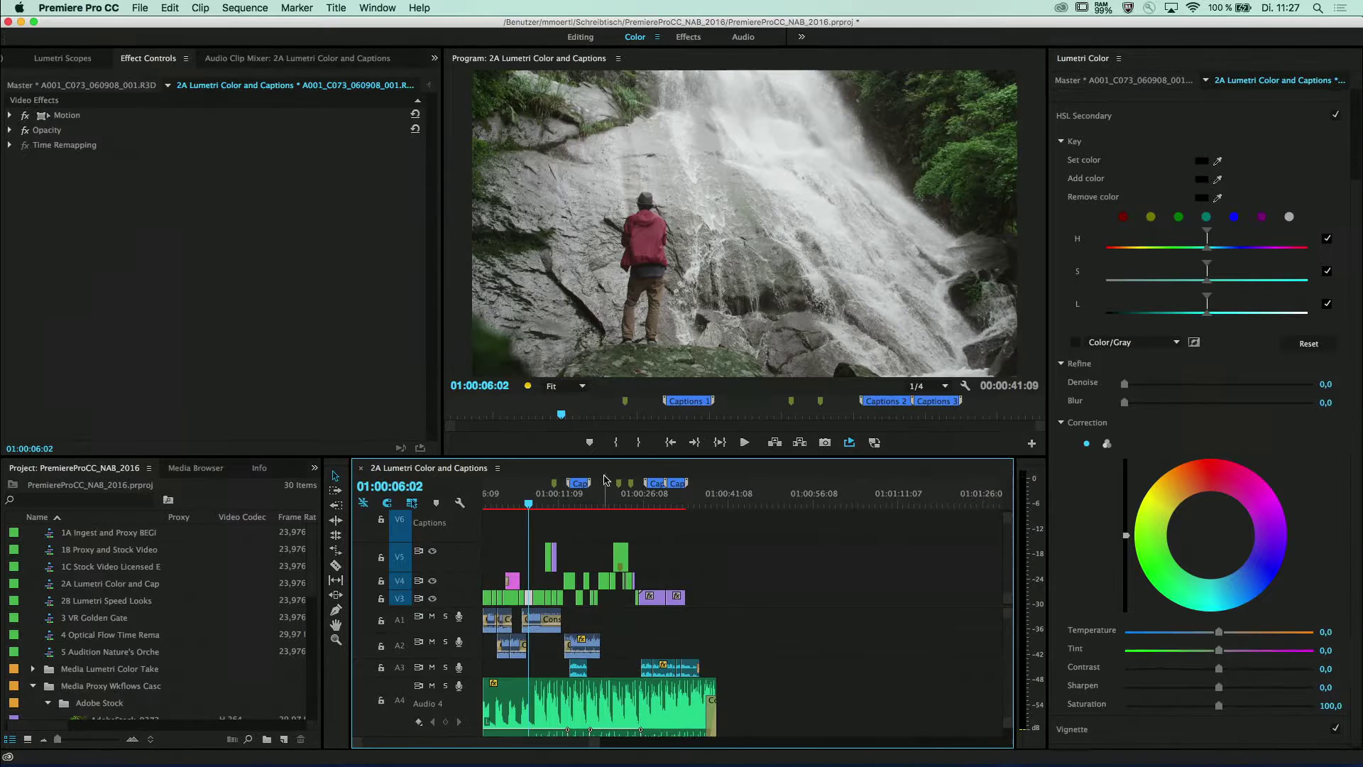
key("=")
key("=")
key("=")
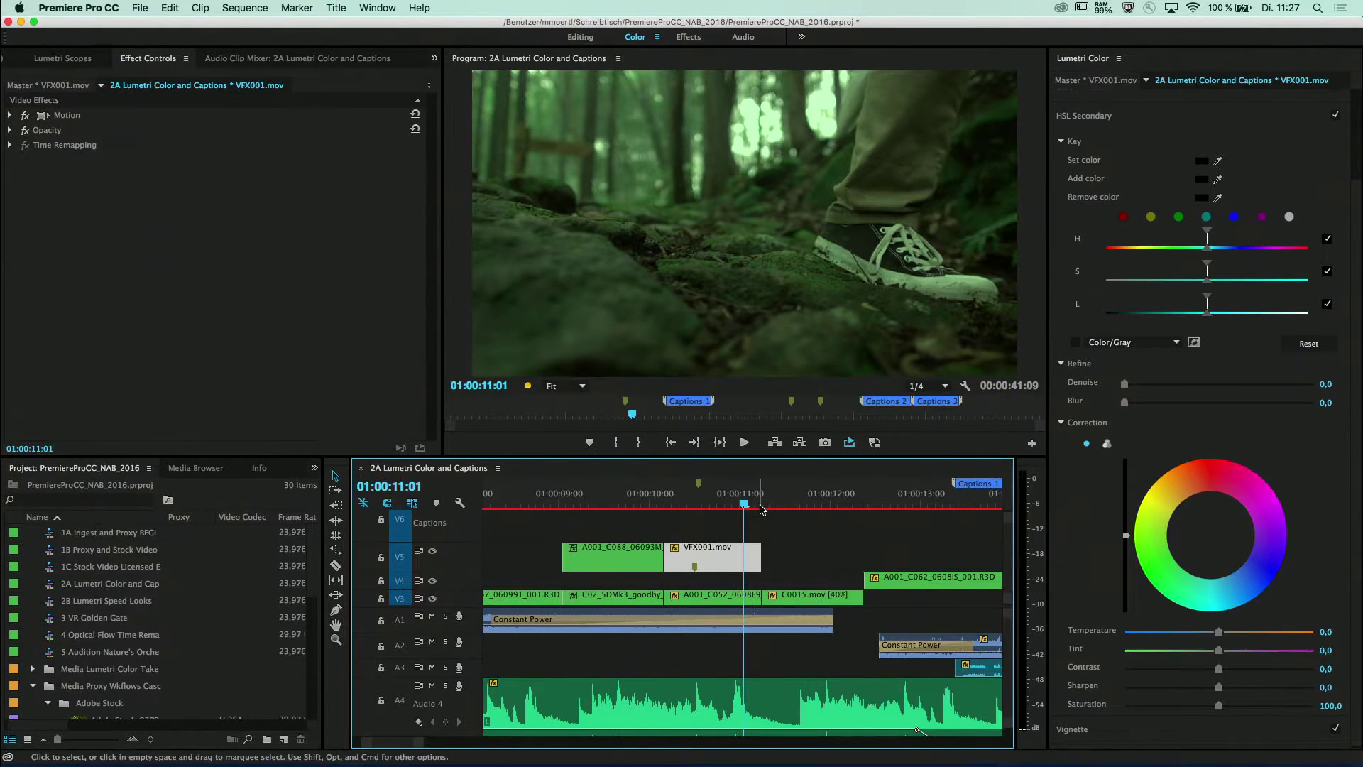
left_click_drag(743, 506, 735, 507)
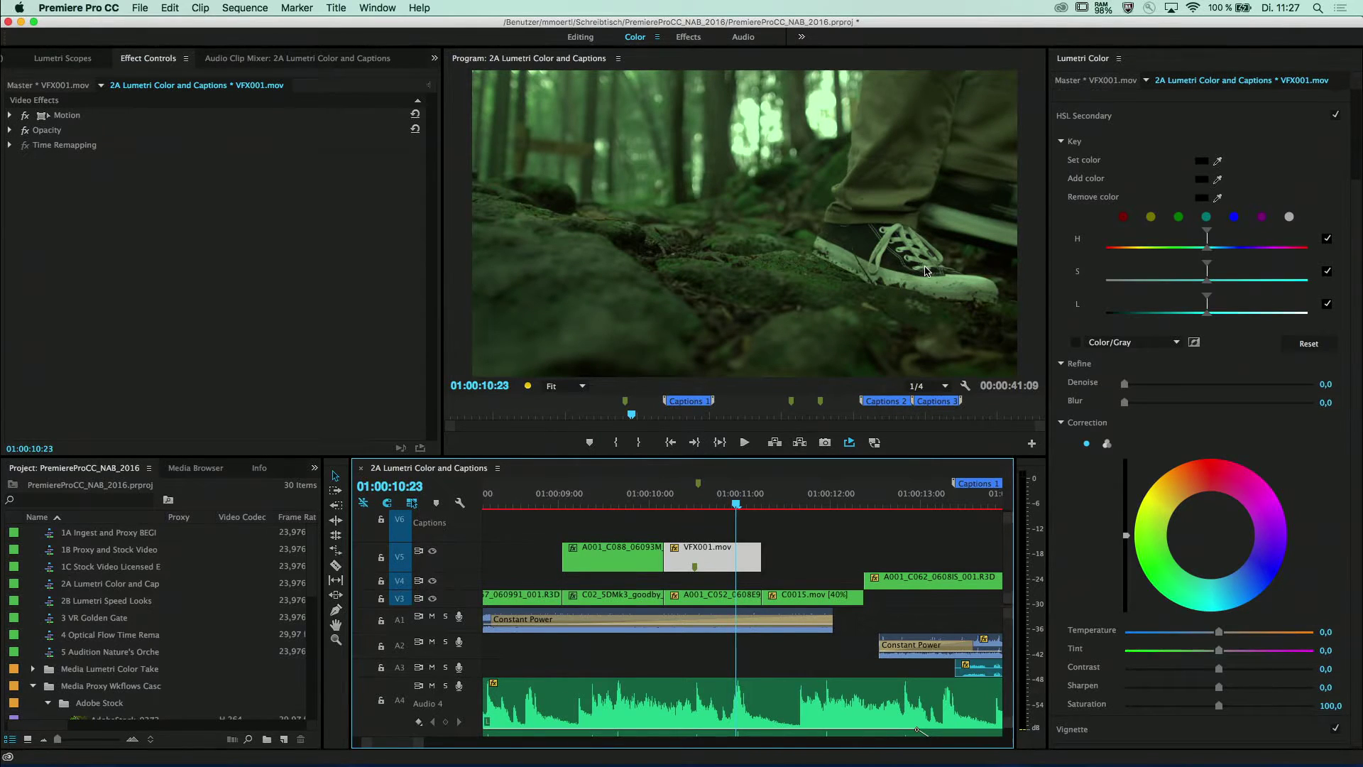
left_click(1113, 120)
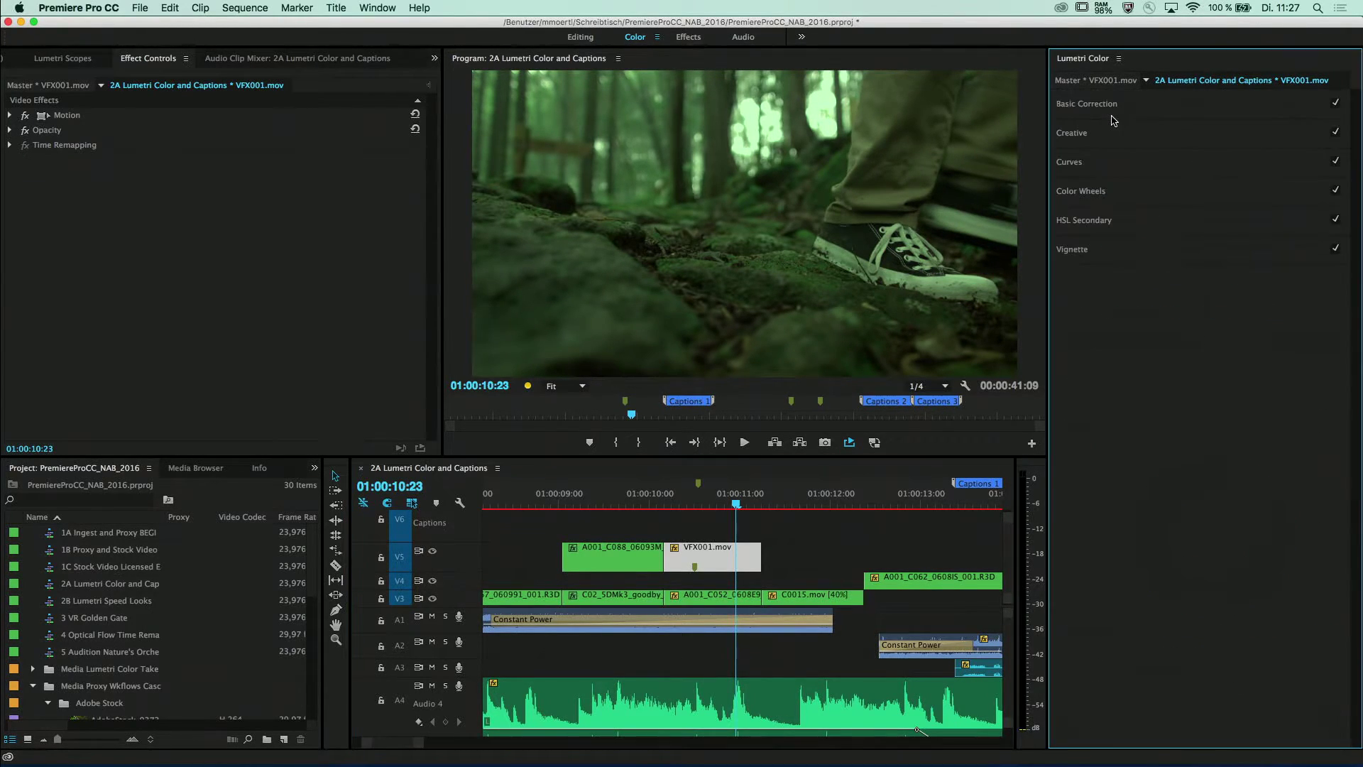
- Remove the green cast with the WB Selector, giving Temperature -11.0 and Tint 70.0
left_click(1089, 107)
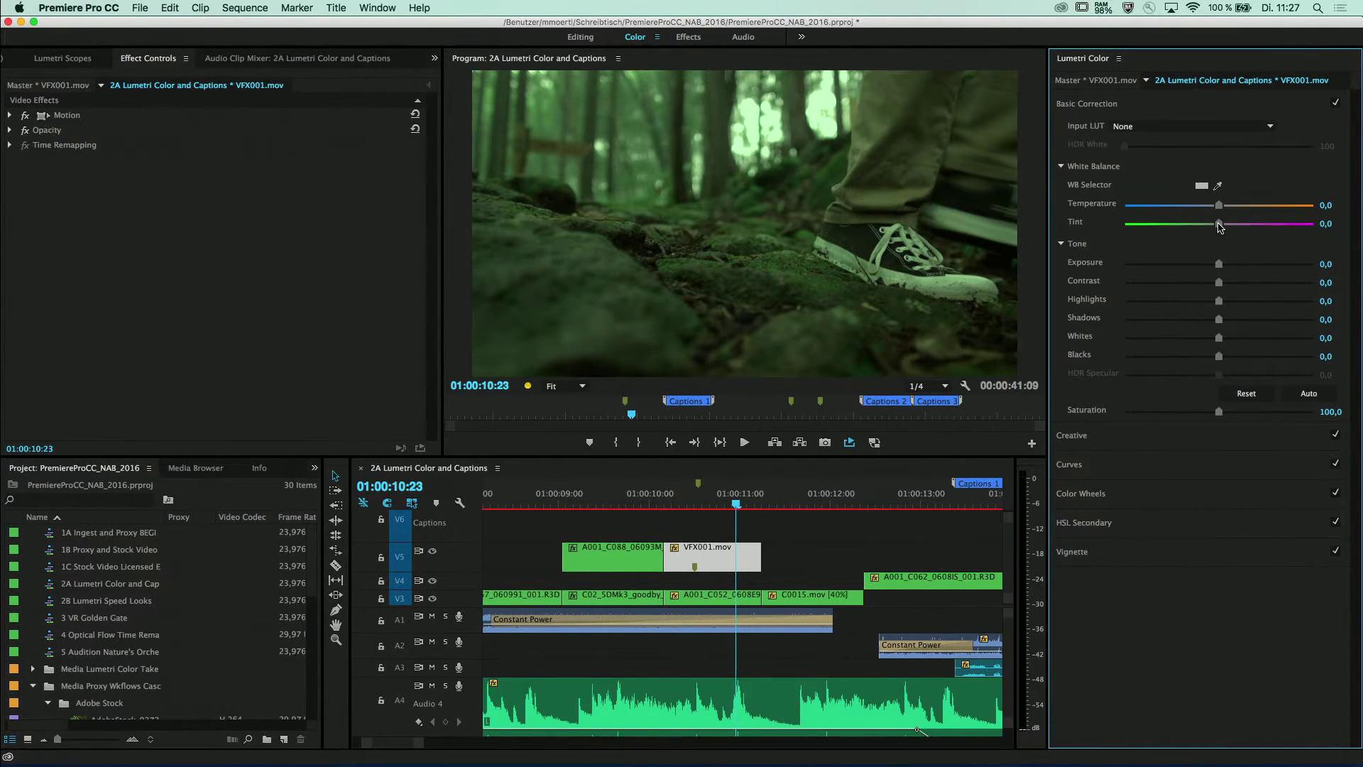
mouse_move(1219, 205)
left_mouse_down()
mouse_move(1132, 216)
mouse_move(1243, 230)
left_mouse_up()
double_click(1243, 224)
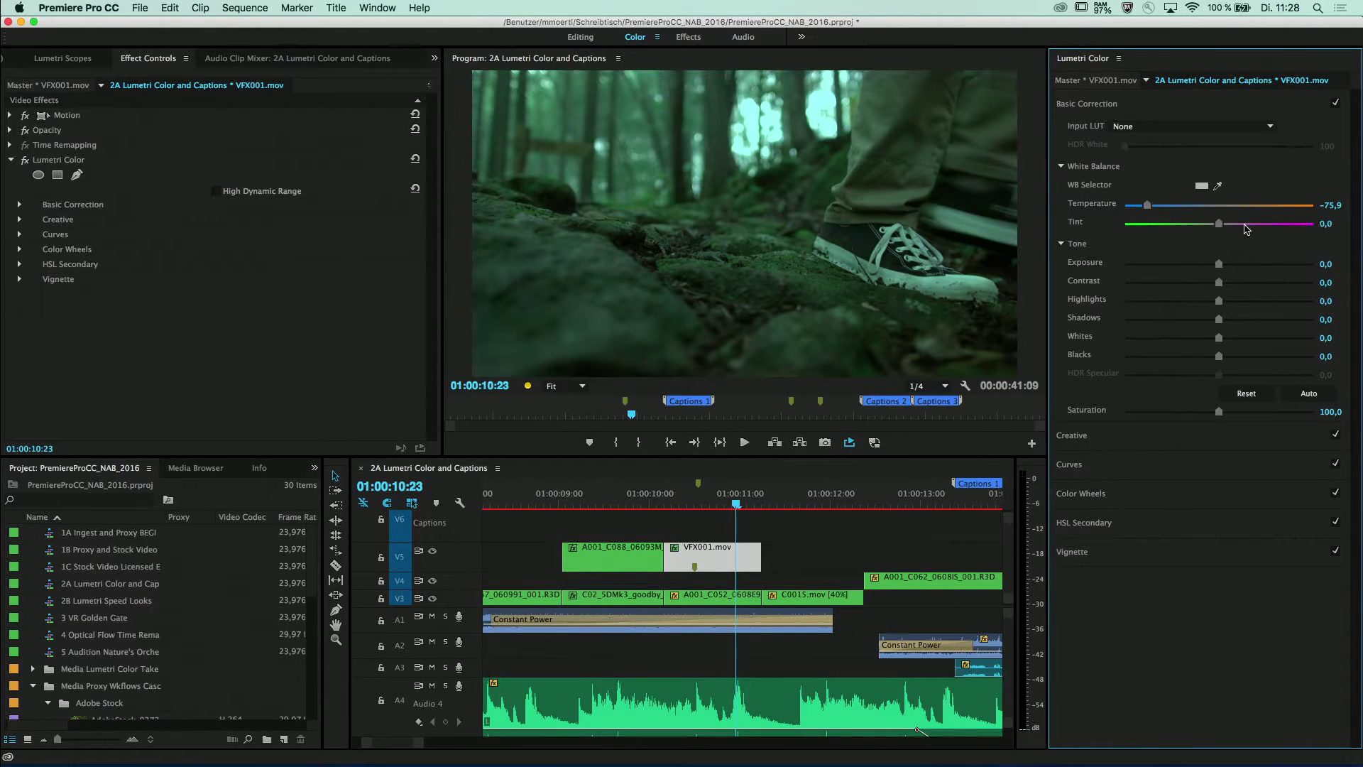
double_click(1147, 206)
left_click(1217, 186)
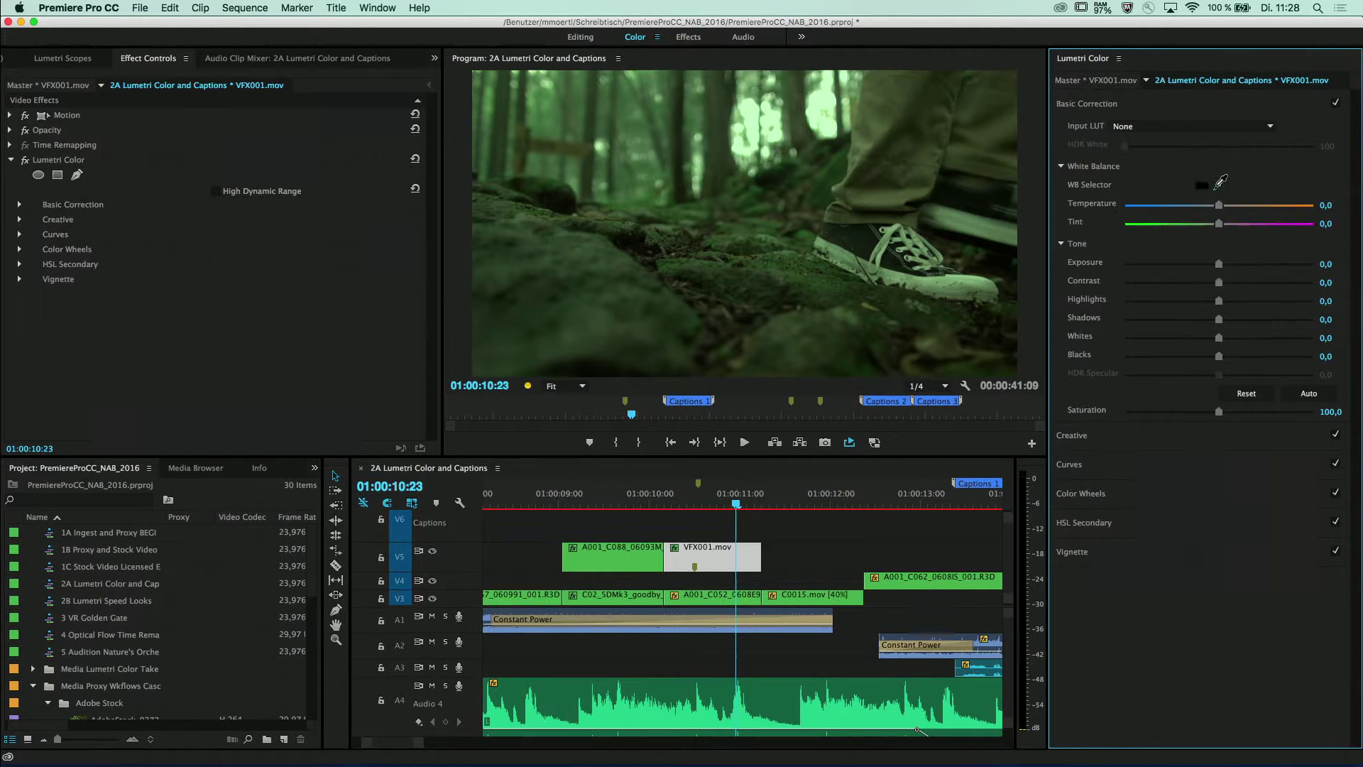
left_click(948, 282)
- Set Exposure 0.2, Blacks -13.5, Whites 15.8, compare with the original, then open 3 VR Golden Gate
left_click_drag(1221, 267, 1223, 268)
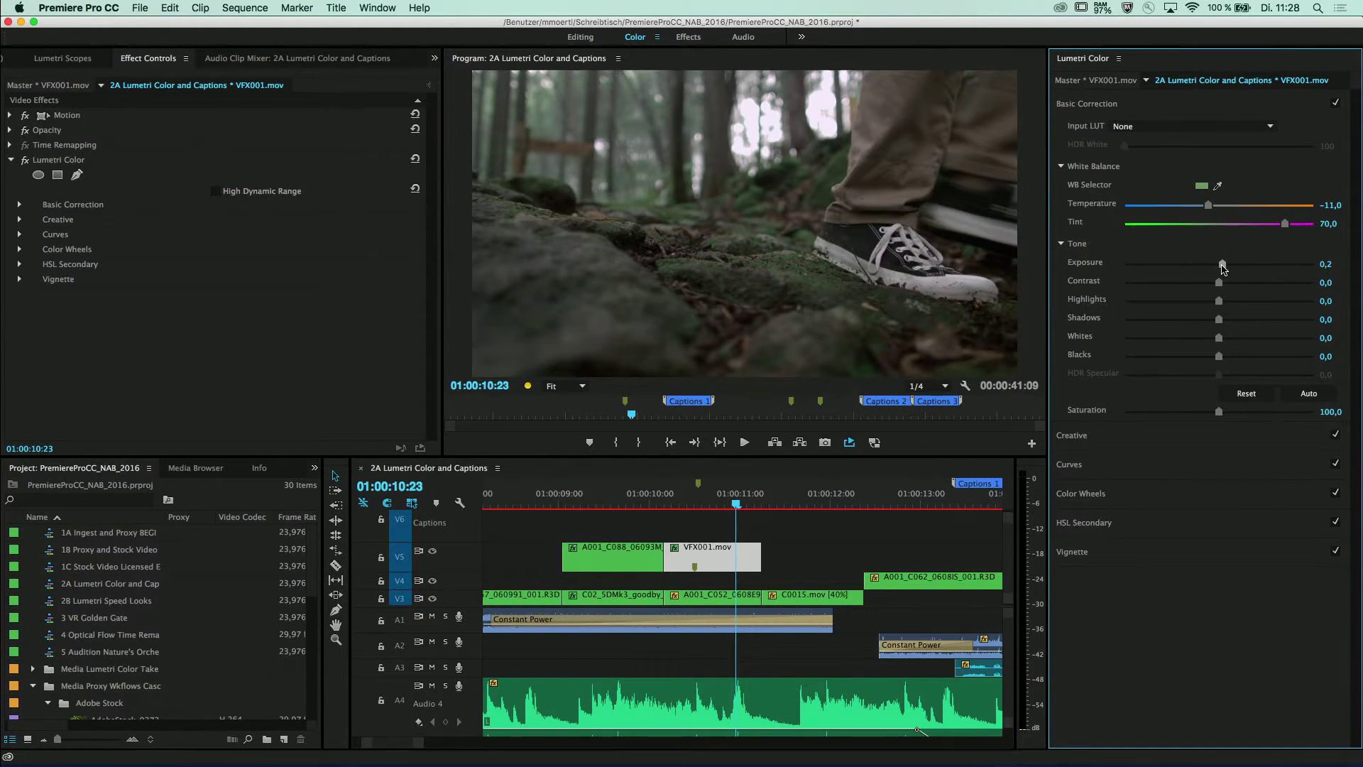
left_click_drag(1217, 357, 1206, 356)
left_click_drag(1218, 338, 1235, 343)
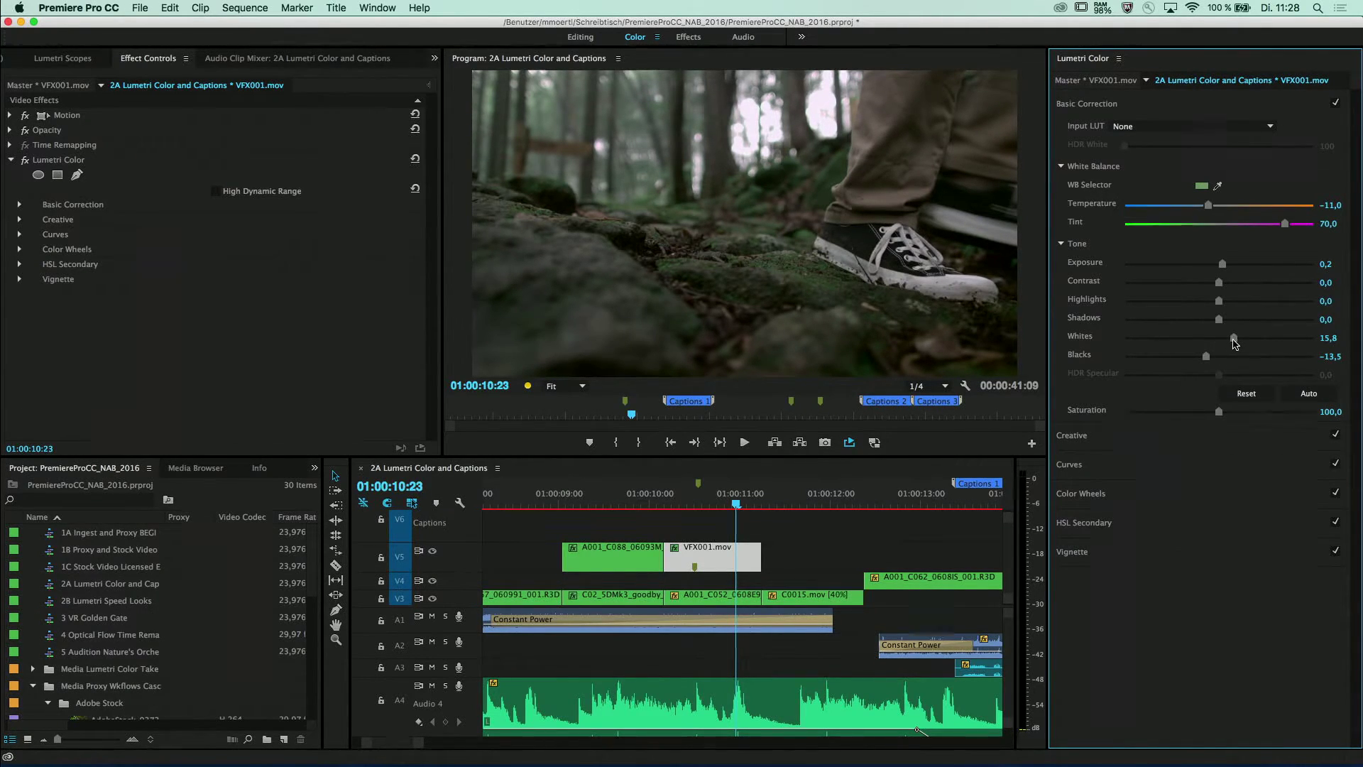
left_click(27, 161)
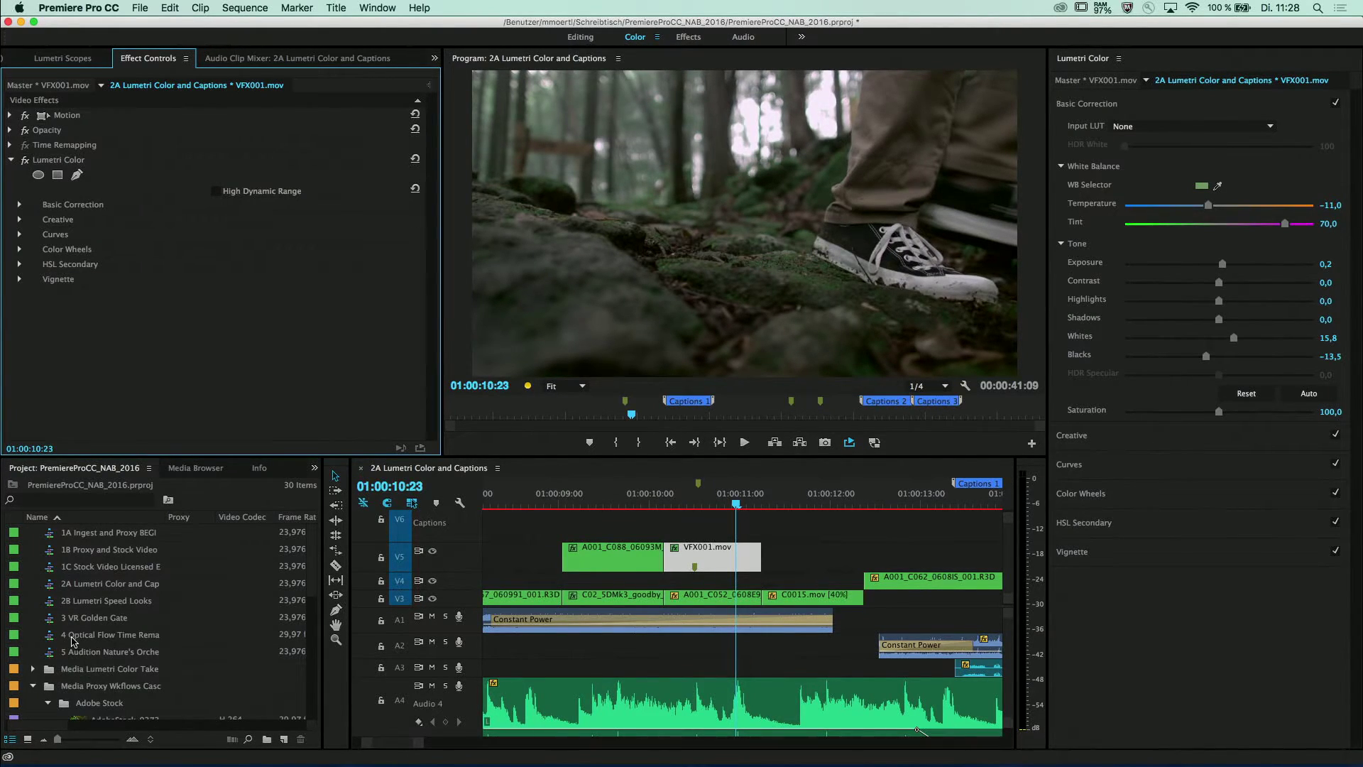
double_click(50, 622)
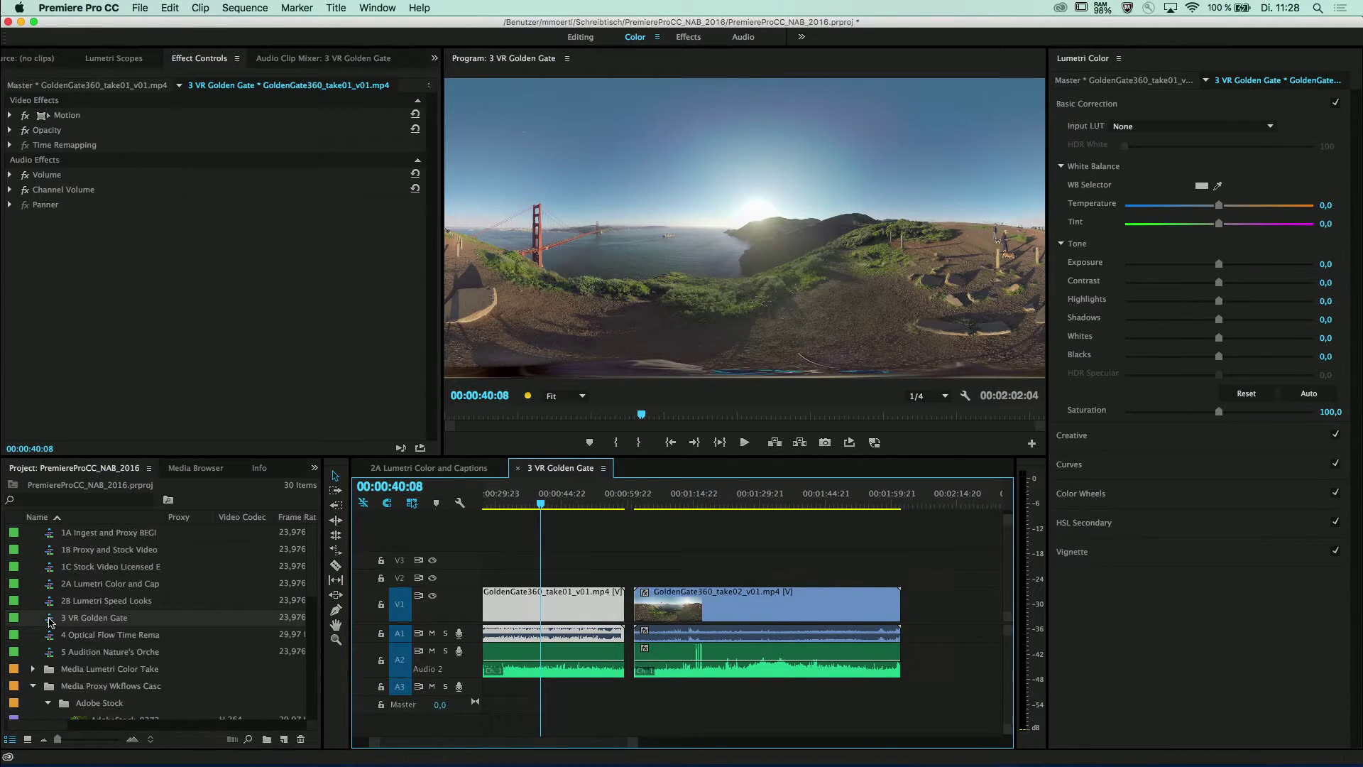
- Switch to the Editing workspace with the 3 VR Golden Gate sequence showing
left_click(584, 38)
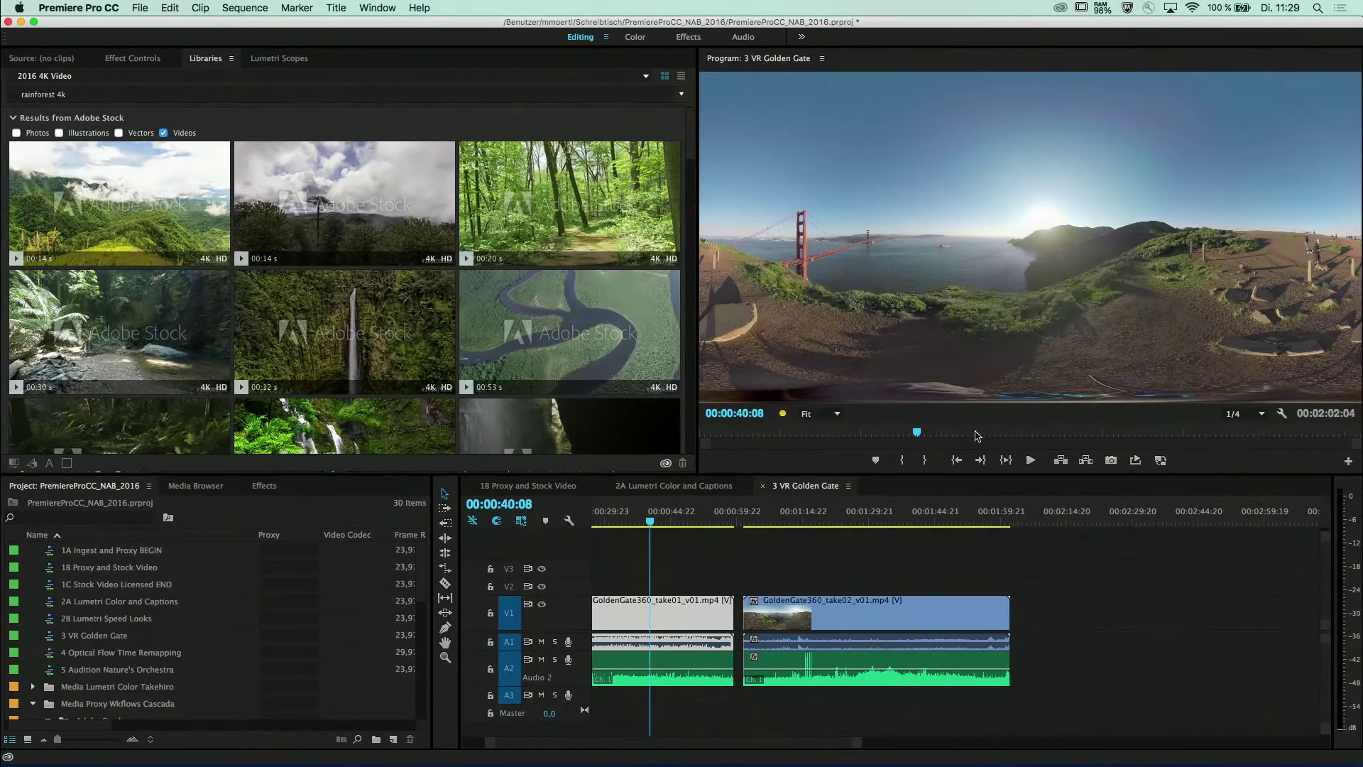
- Add a Toggle VR Video Display button to the Program monitor and turn VR view on at 00:00:36:15
left_click_drag(920, 432, 854, 435)
left_click(895, 434)
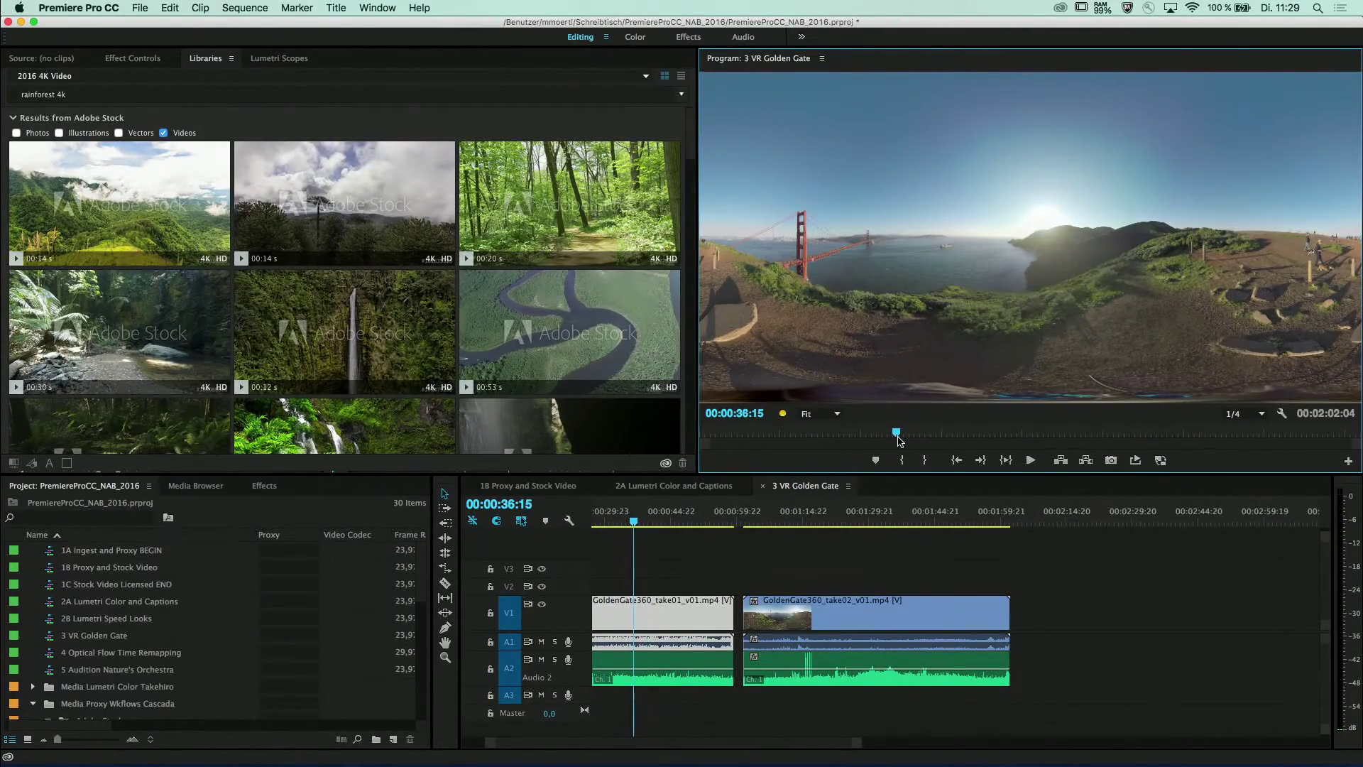
left_click(1348, 461)
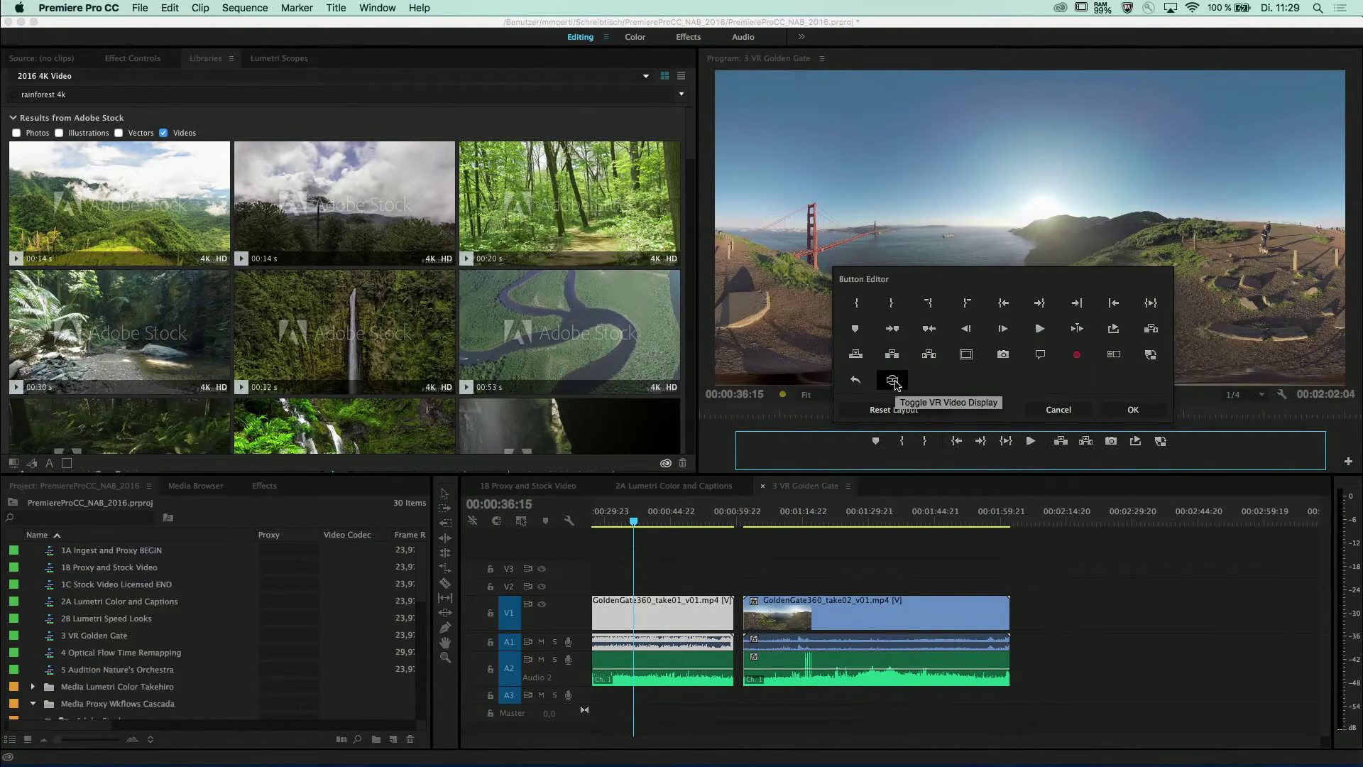
left_click_drag(895, 384, 1196, 446)
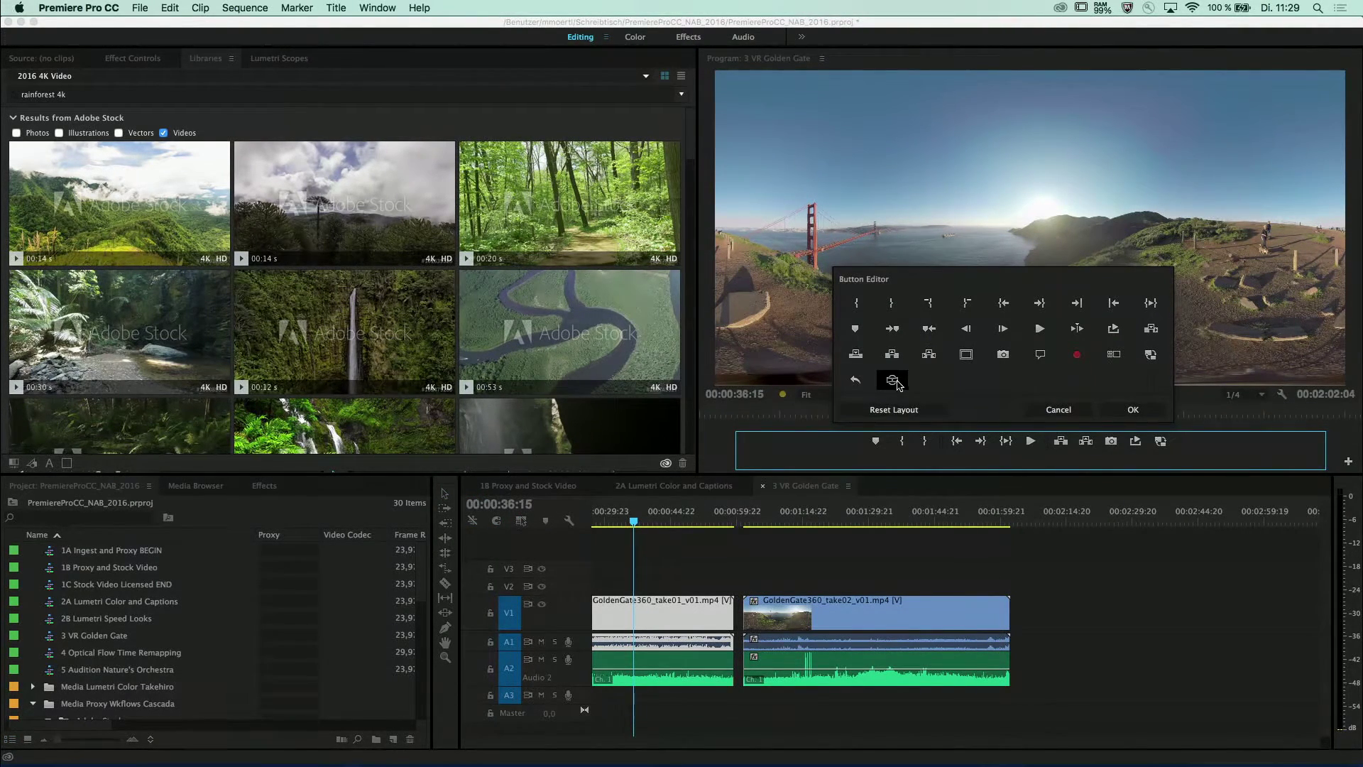
left_click(1152, 415)
left_click(1186, 460)
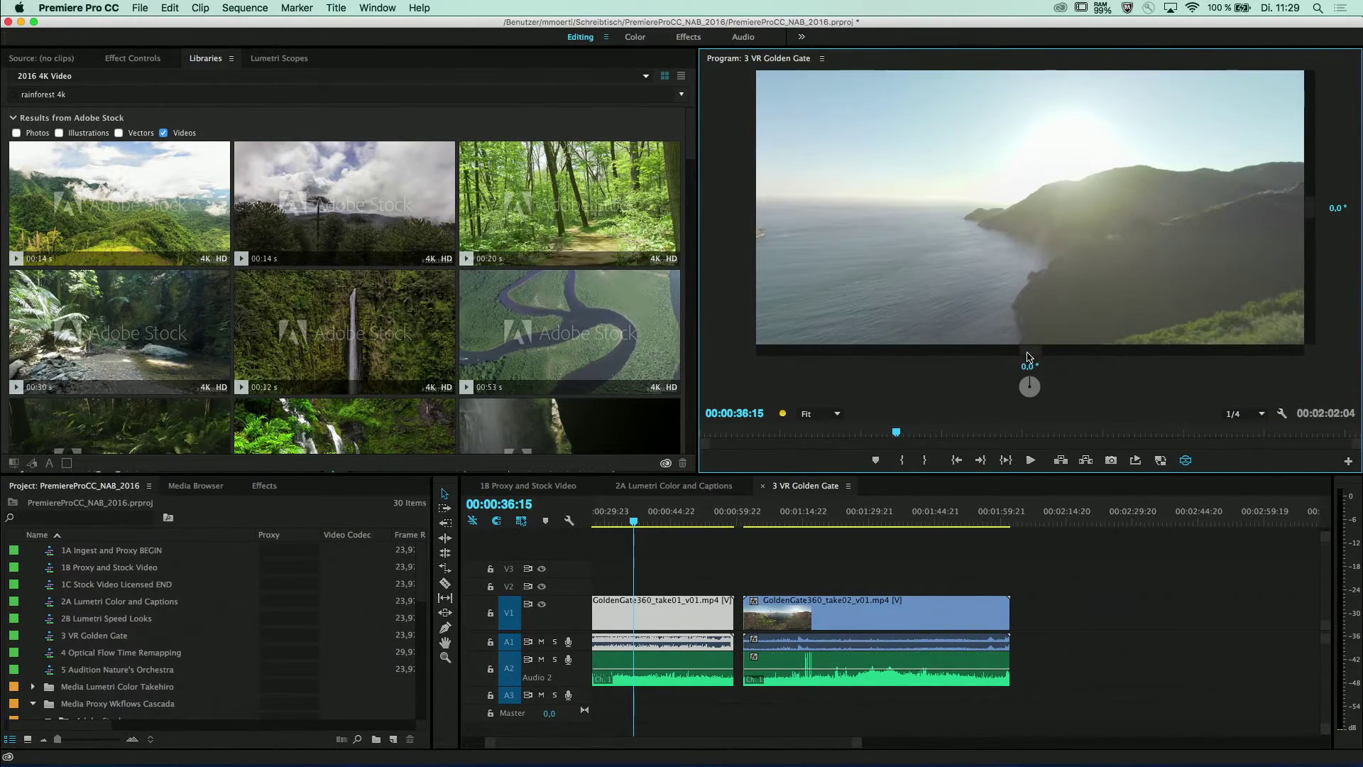
- Look around the VR view toward the sky and bay, then open Export Settings (H.264, 3840x1920)
mouse_move(1030, 356)
left_mouse_down()
mouse_move(881, 348)
mouse_move(1036, 351)
left_mouse_up()
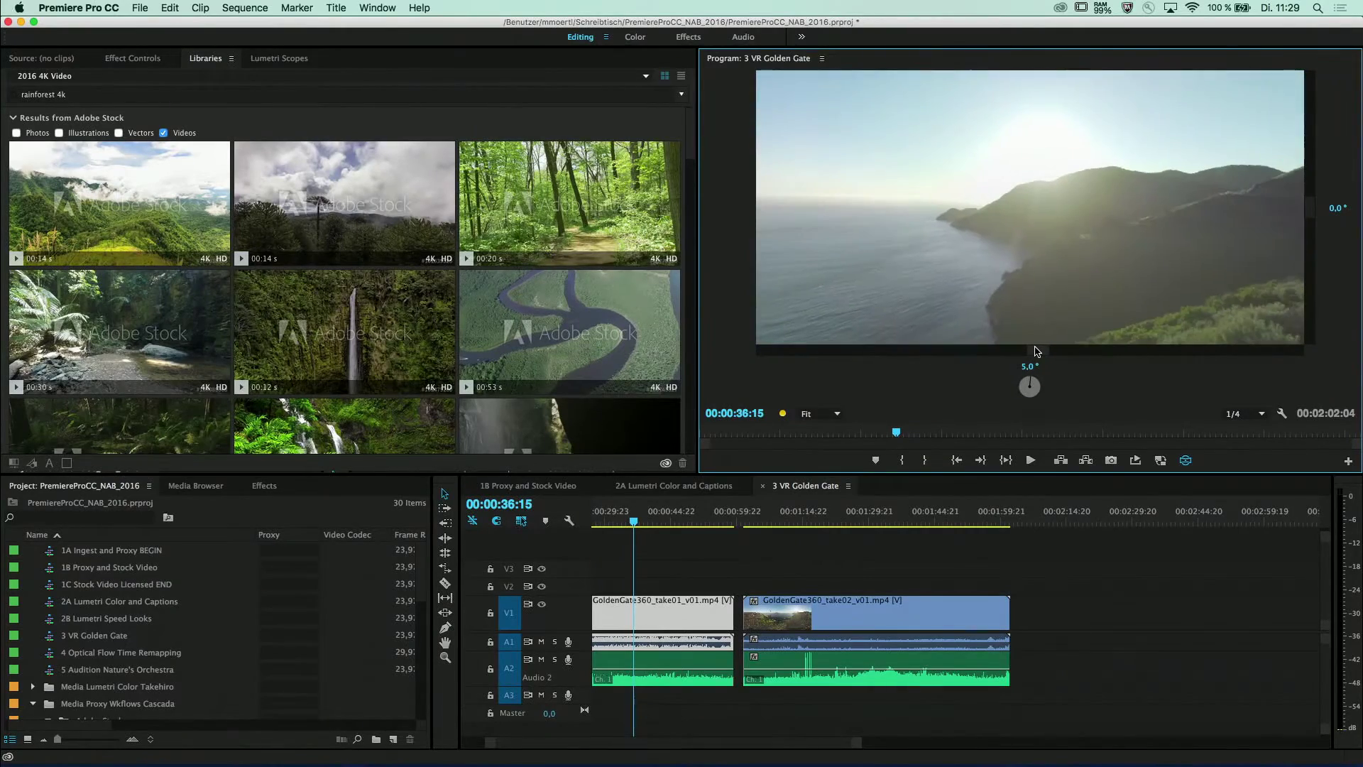
mouse_move(1313, 220)
left_mouse_down()
mouse_move(1313, 205)
mouse_move(893, 220)
mouse_move(935, 294)
mouse_move(928, 274)
left_mouse_up()
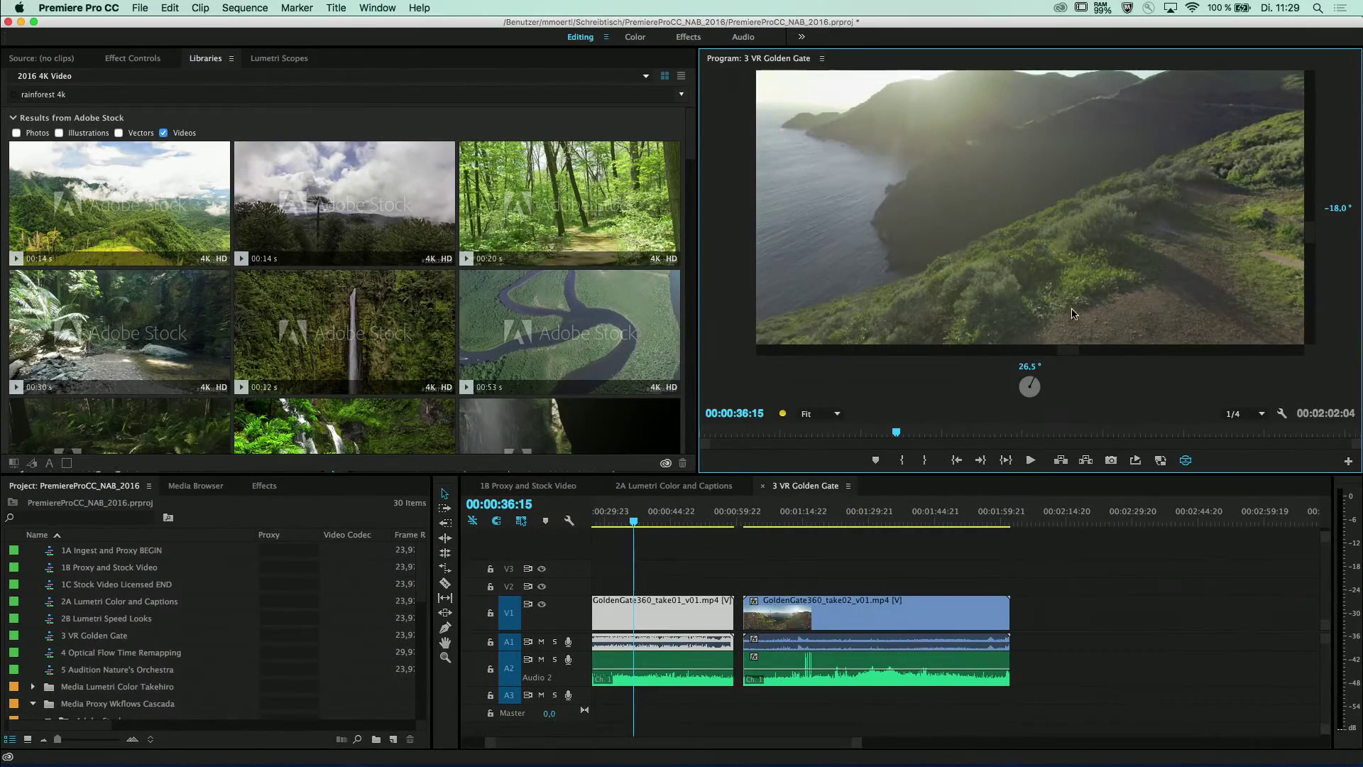
left_click_drag(1070, 357, 1008, 353)
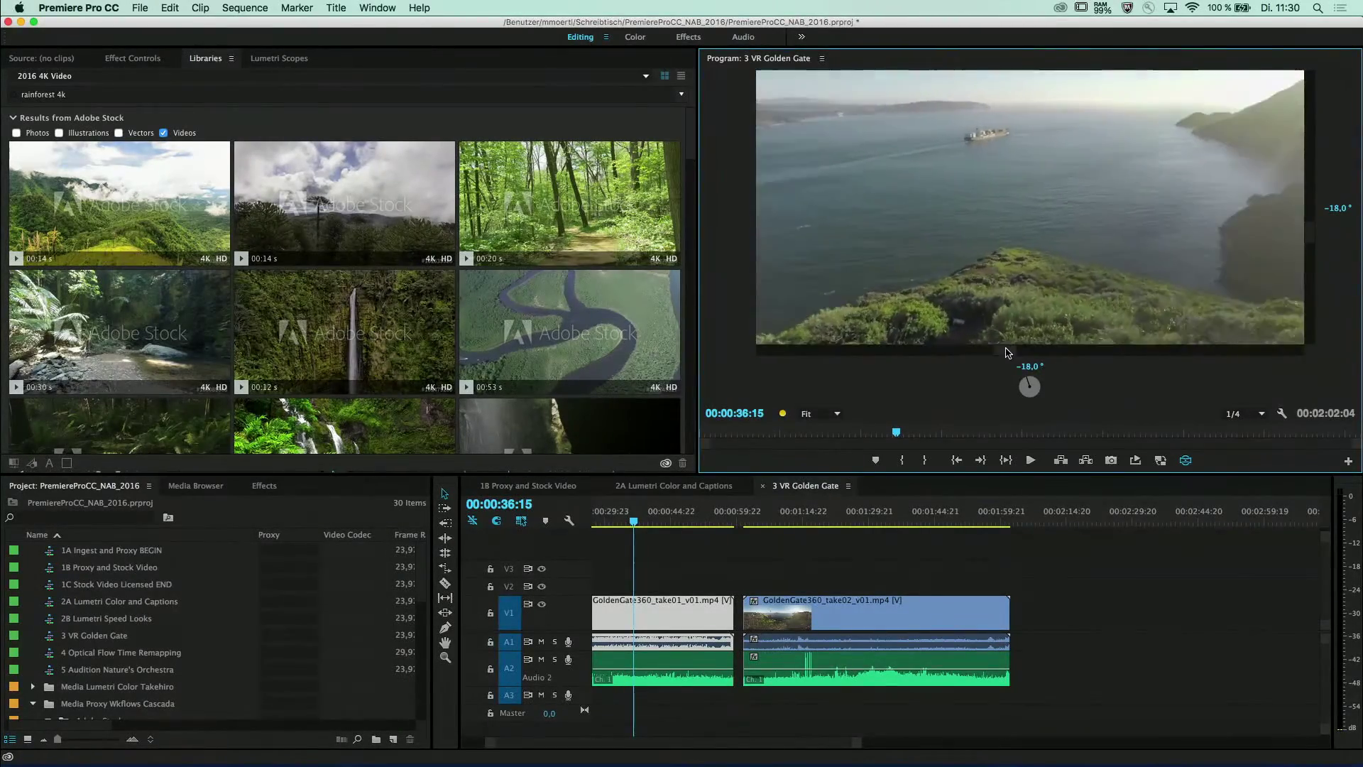
left_click_drag(633, 521, 631, 522)
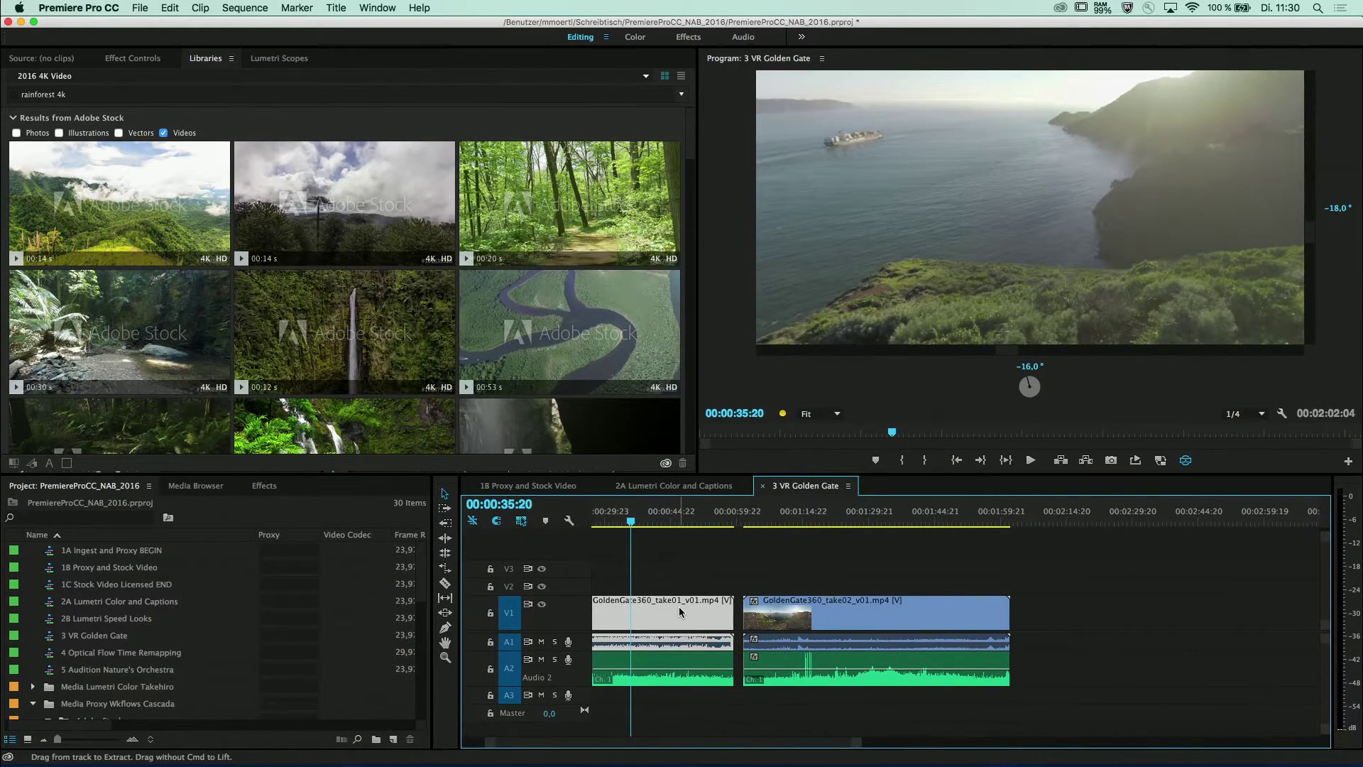
key("super+m")
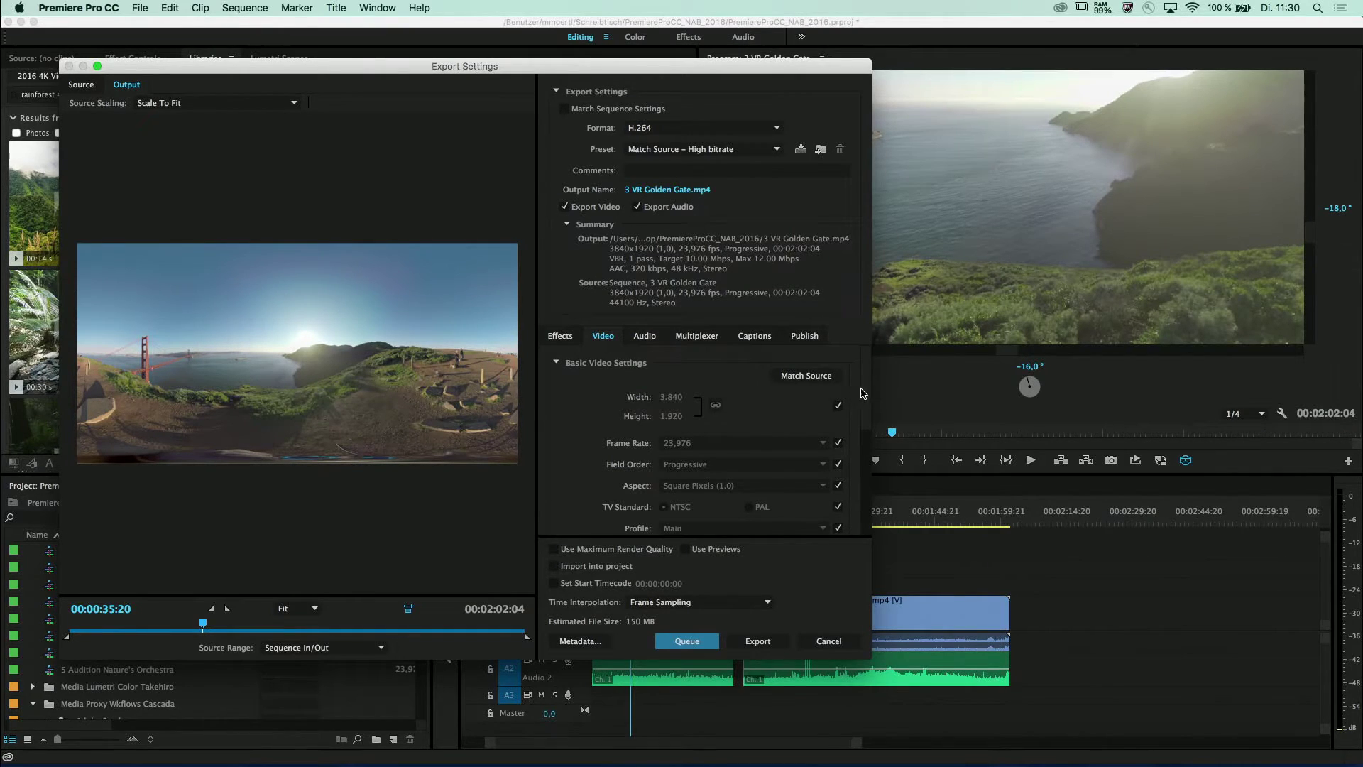
- Mark the export as VR video with Monoscopic frame layout and close Export Settings
left_click_drag(865, 394, 865, 541)
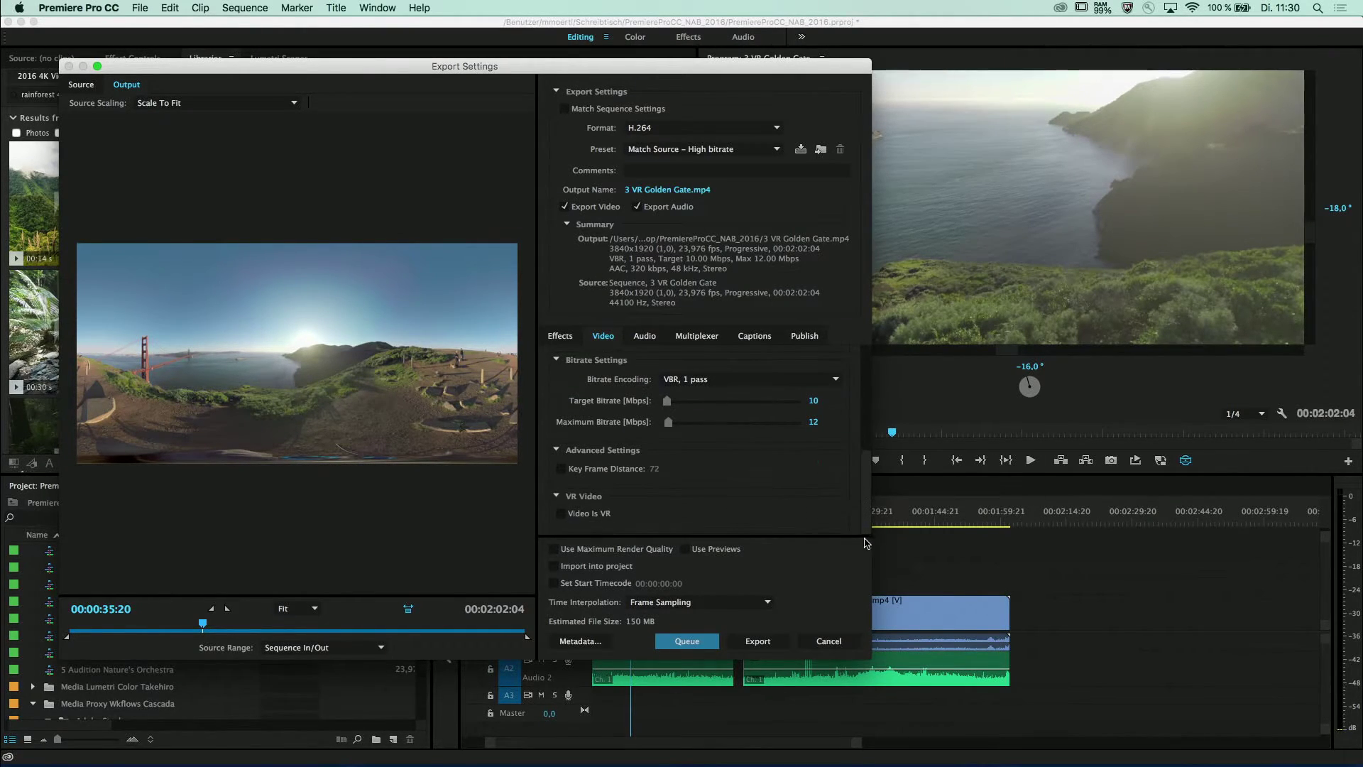
left_click(561, 515)
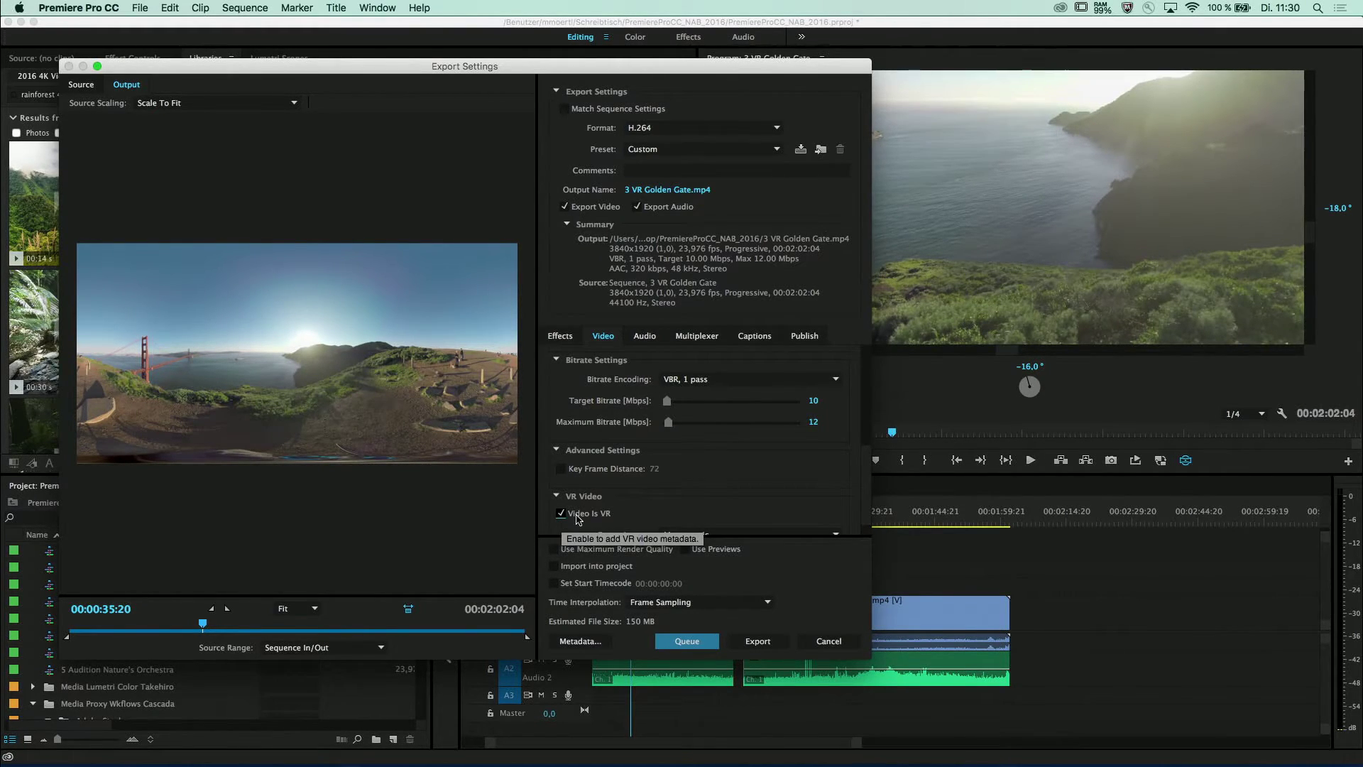
left_click_drag(866, 498, 868, 514)
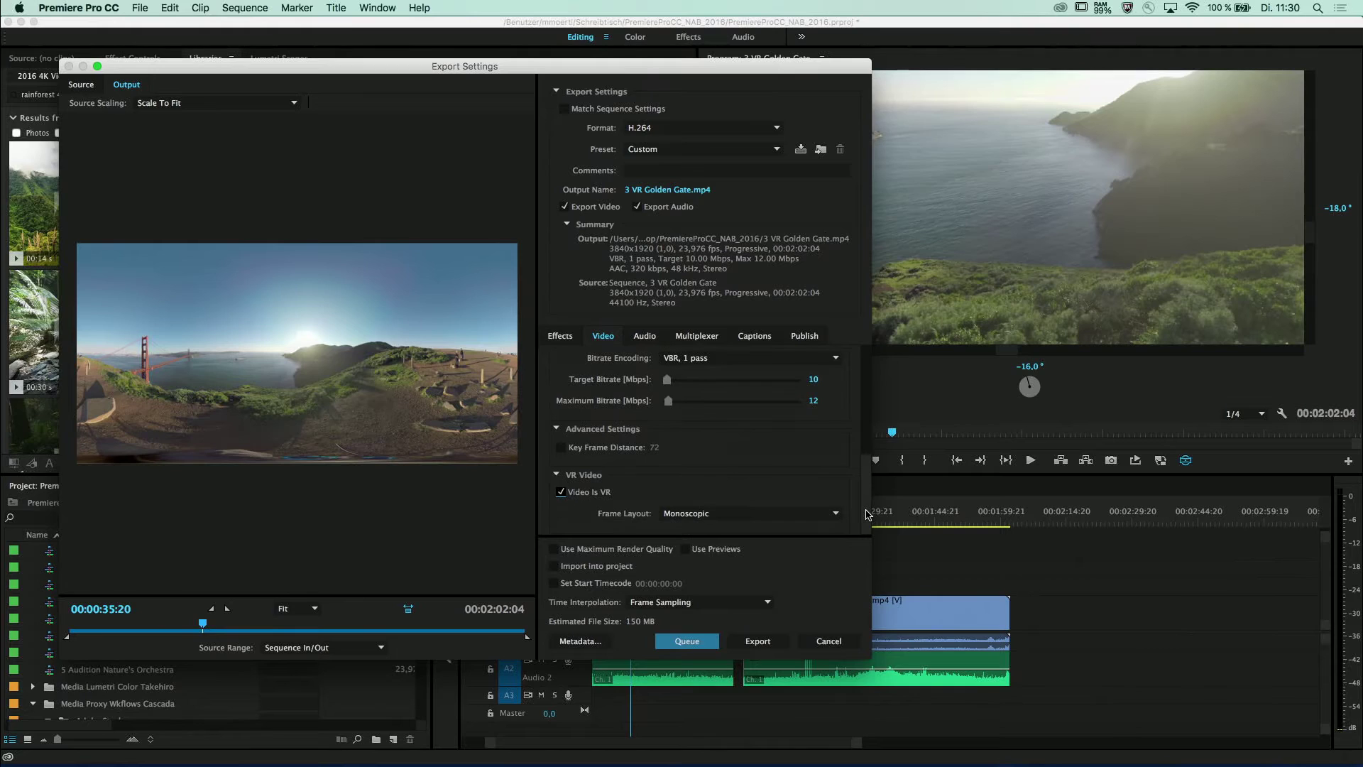
left_click(835, 513)
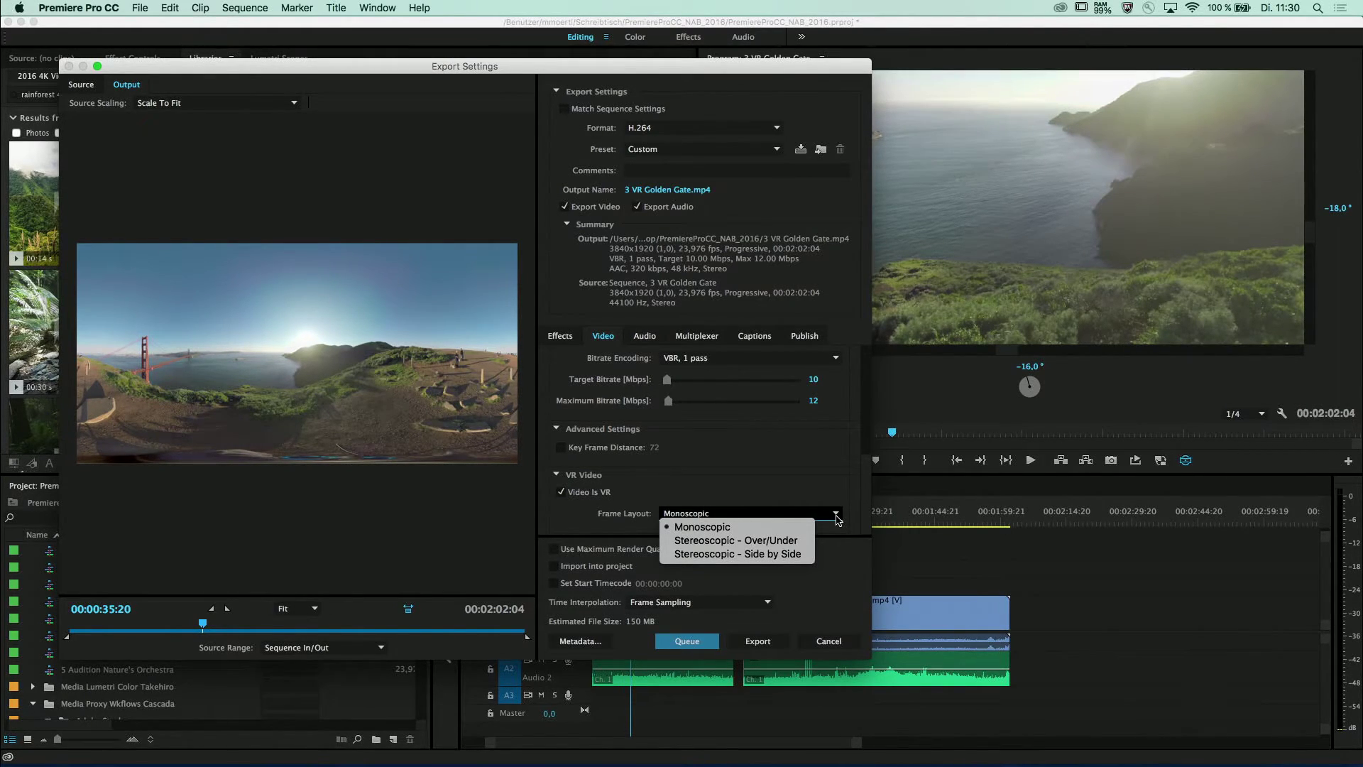
left_click(837, 518)
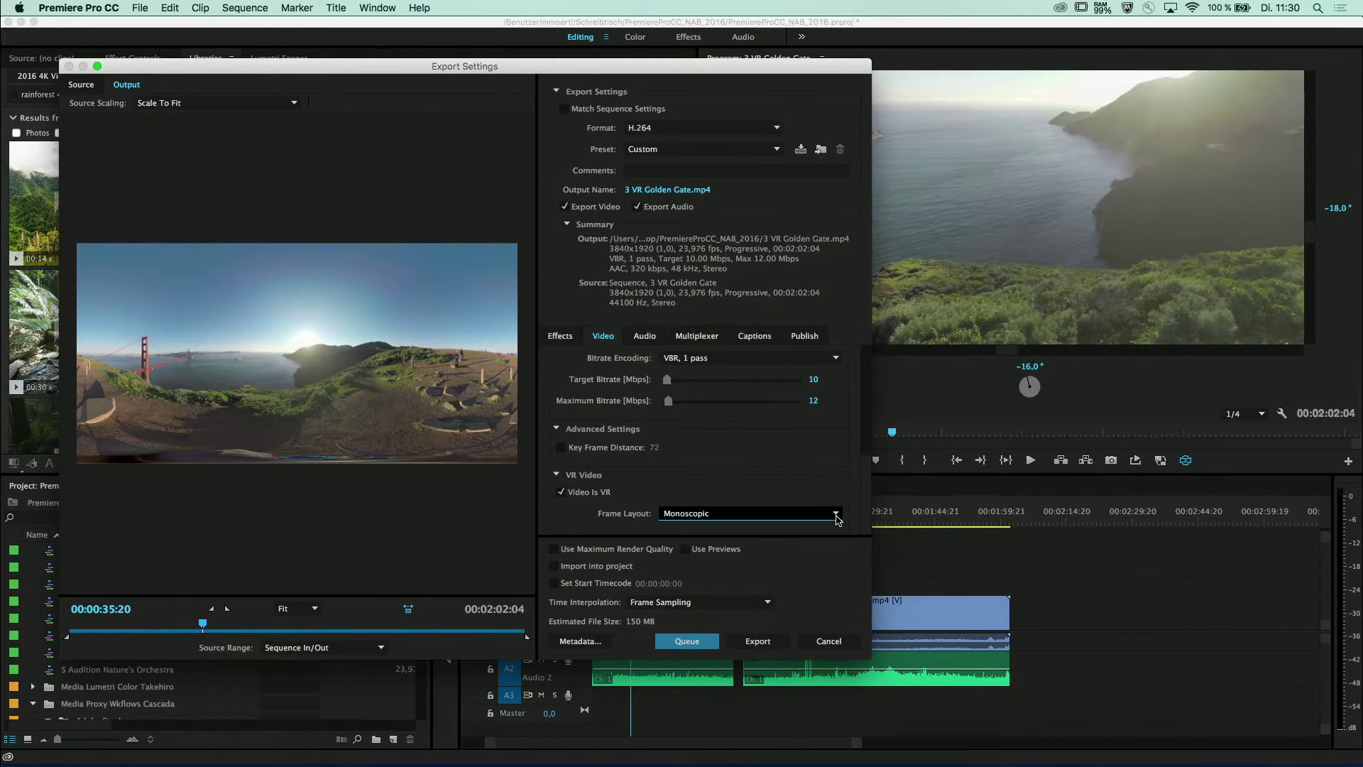
left_click(829, 646)
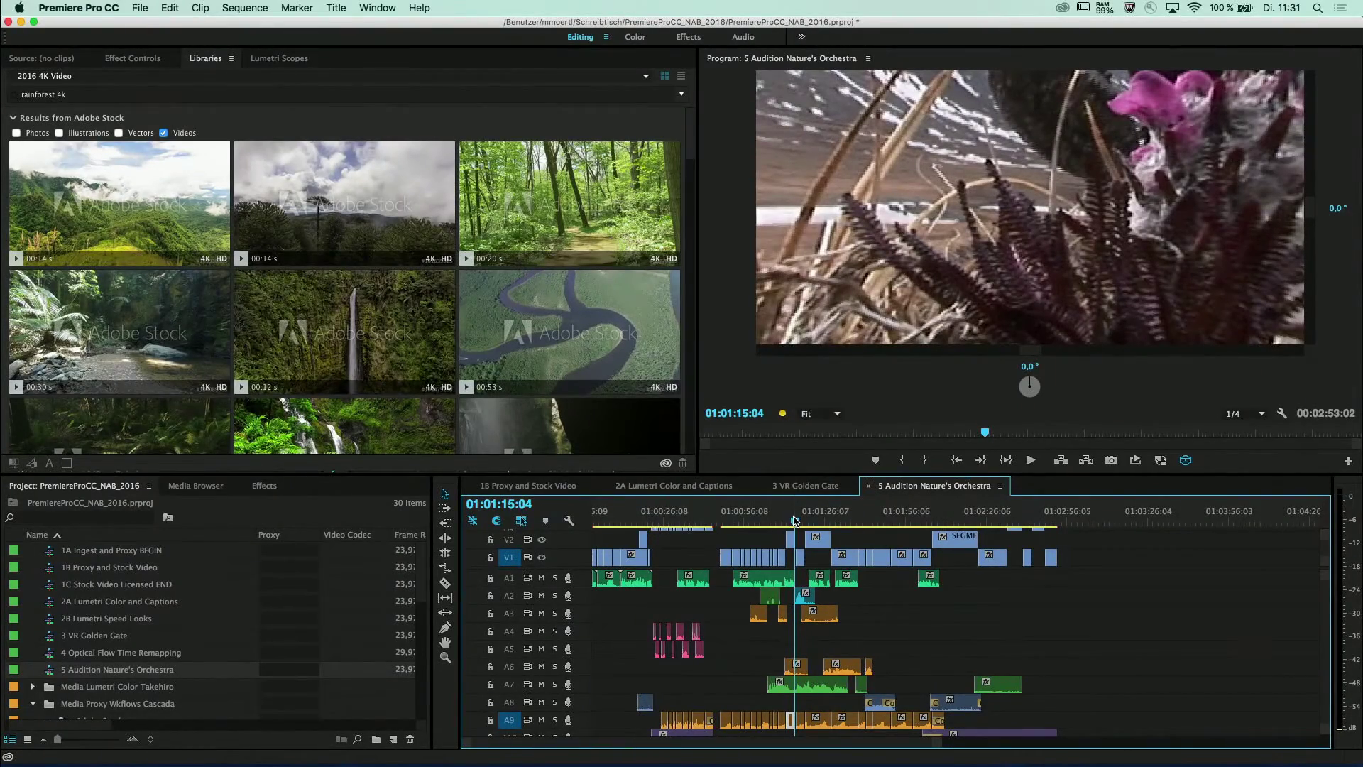
- Turn off VR display and play Nature's Orchestra from the start, stopping at 01:00:07:14
left_click_drag(797, 524, 497, 524)
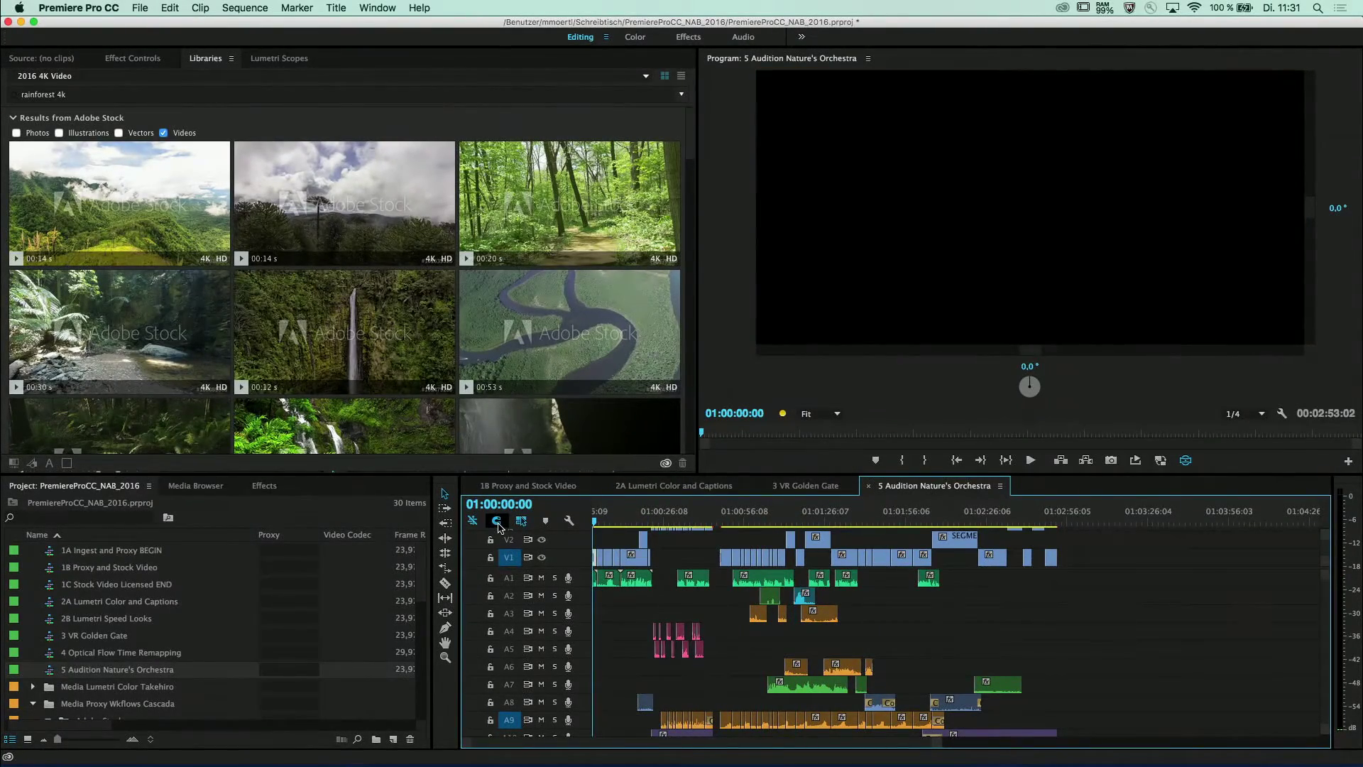
left_click(1186, 460)
left_click_drag(688, 511, 594, 511)
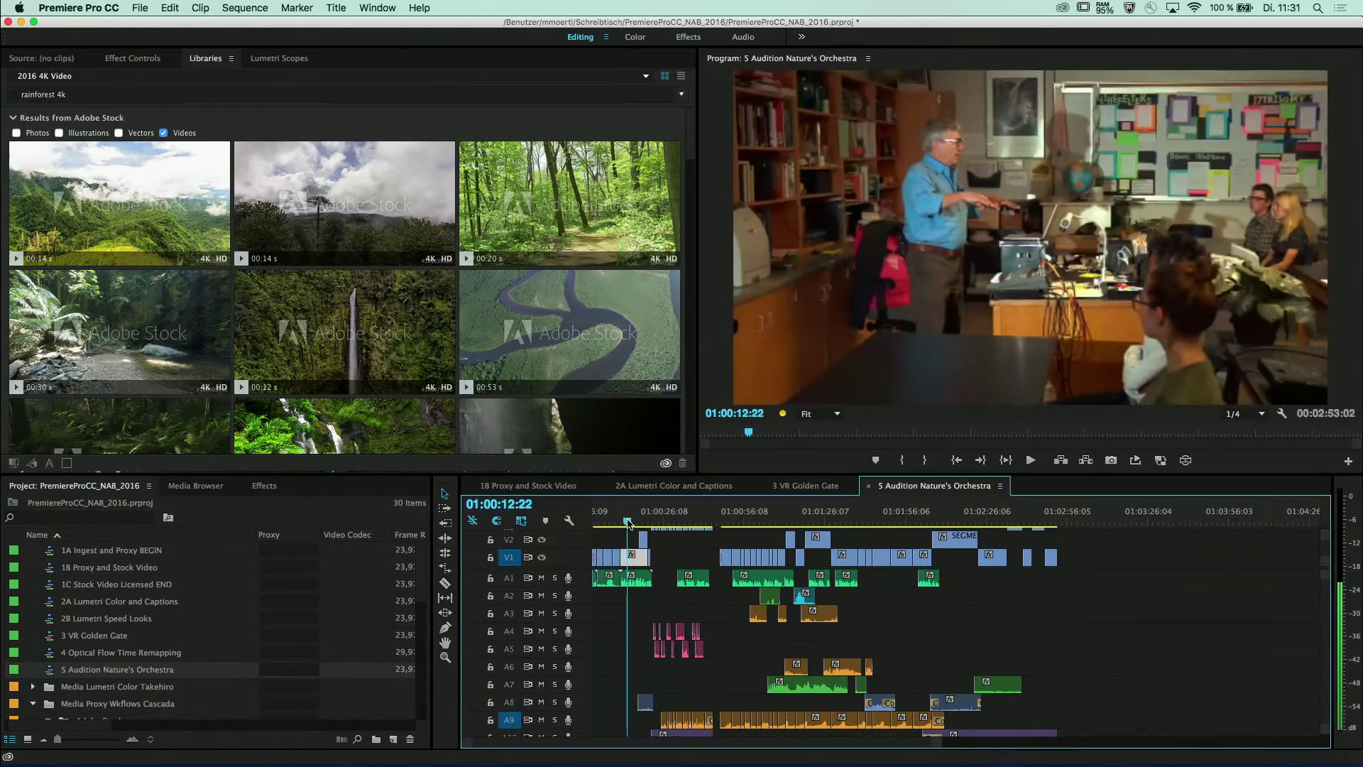
key("space")
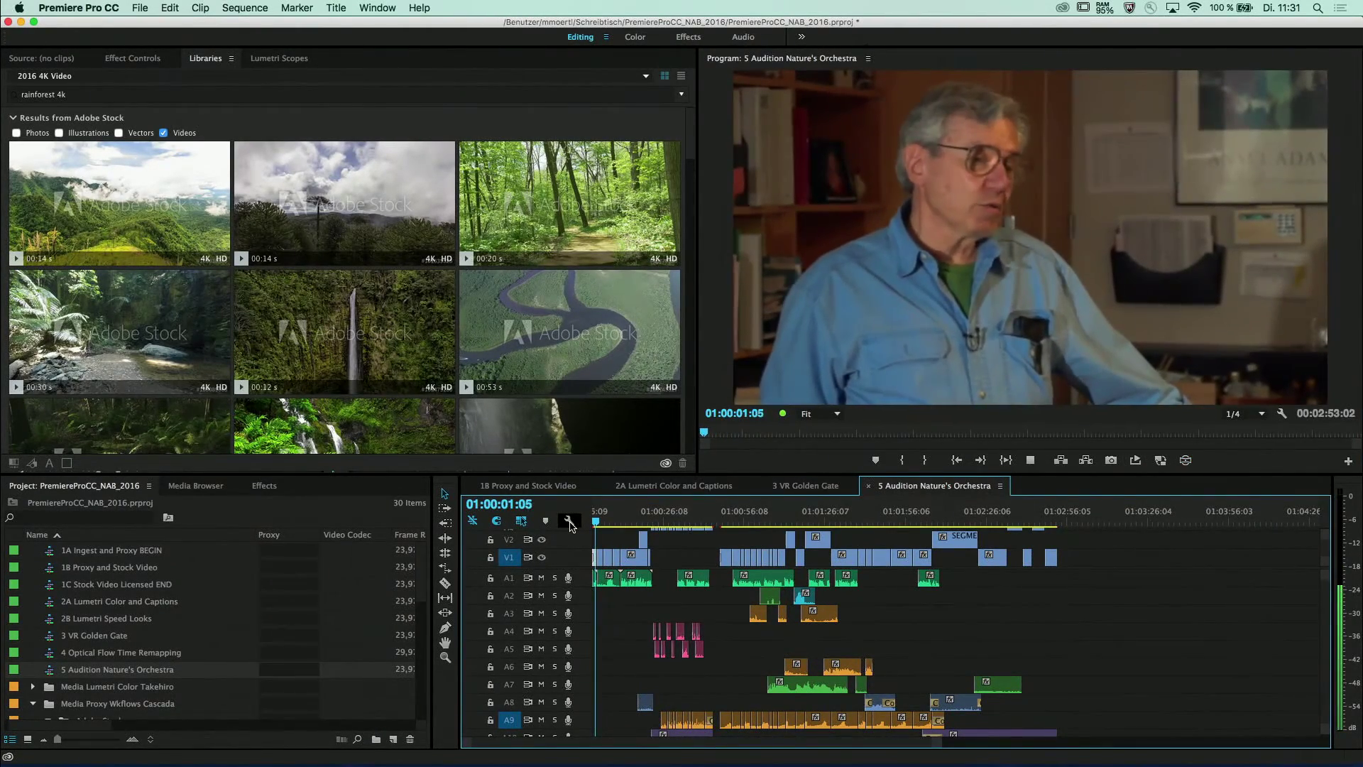
key("XF86AudioRaiseVolume")
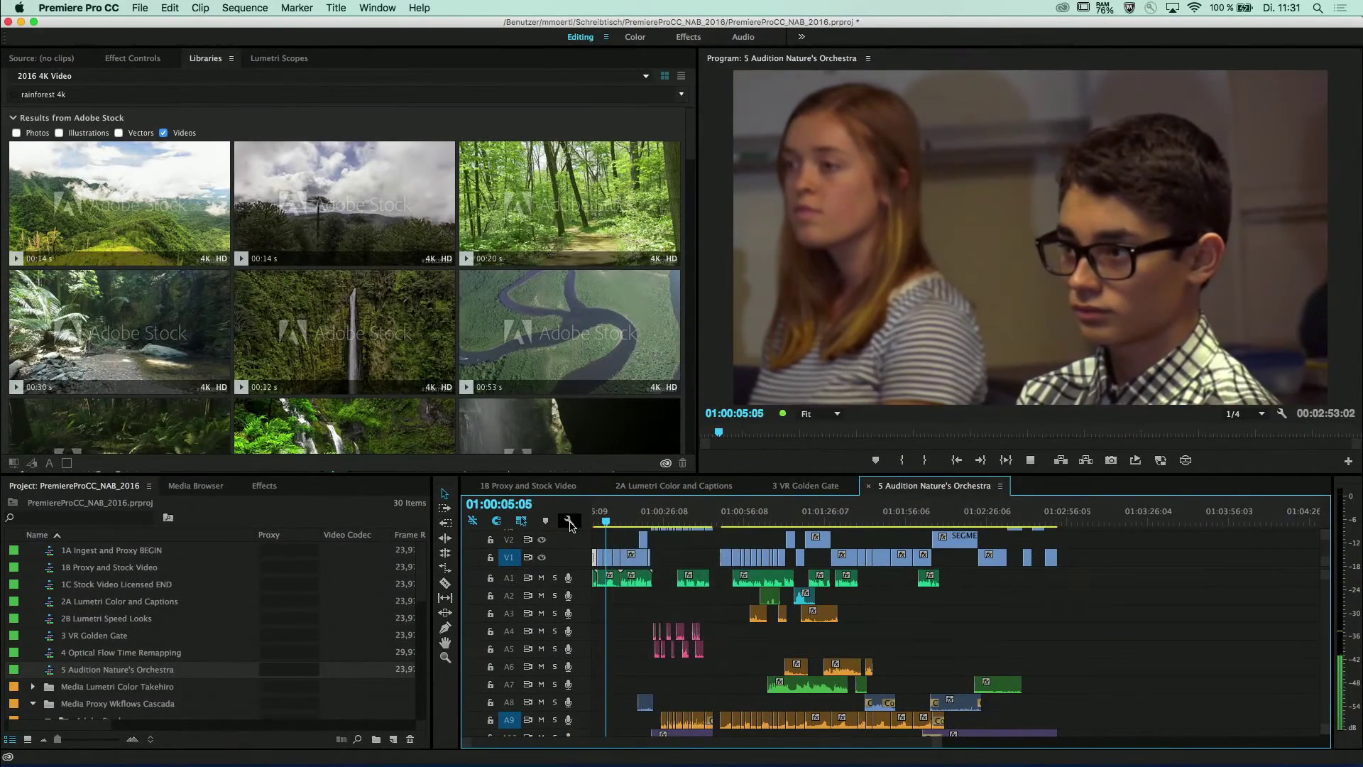
key("space")
- Open Edit > Edit in Adobe Audition to reveal the Clip and Sequence options
mouse_move(419, 159)
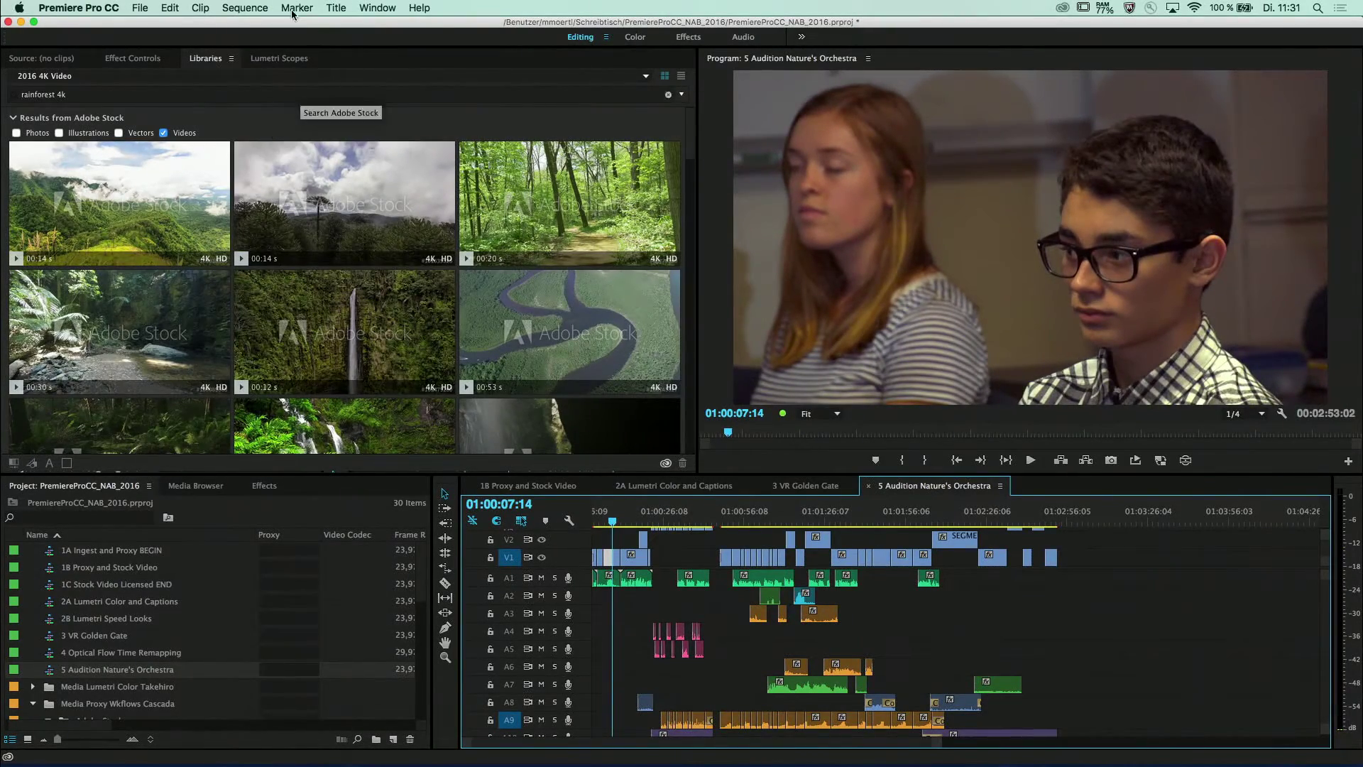
left_click(136, 9)
mouse_move(169, 8)
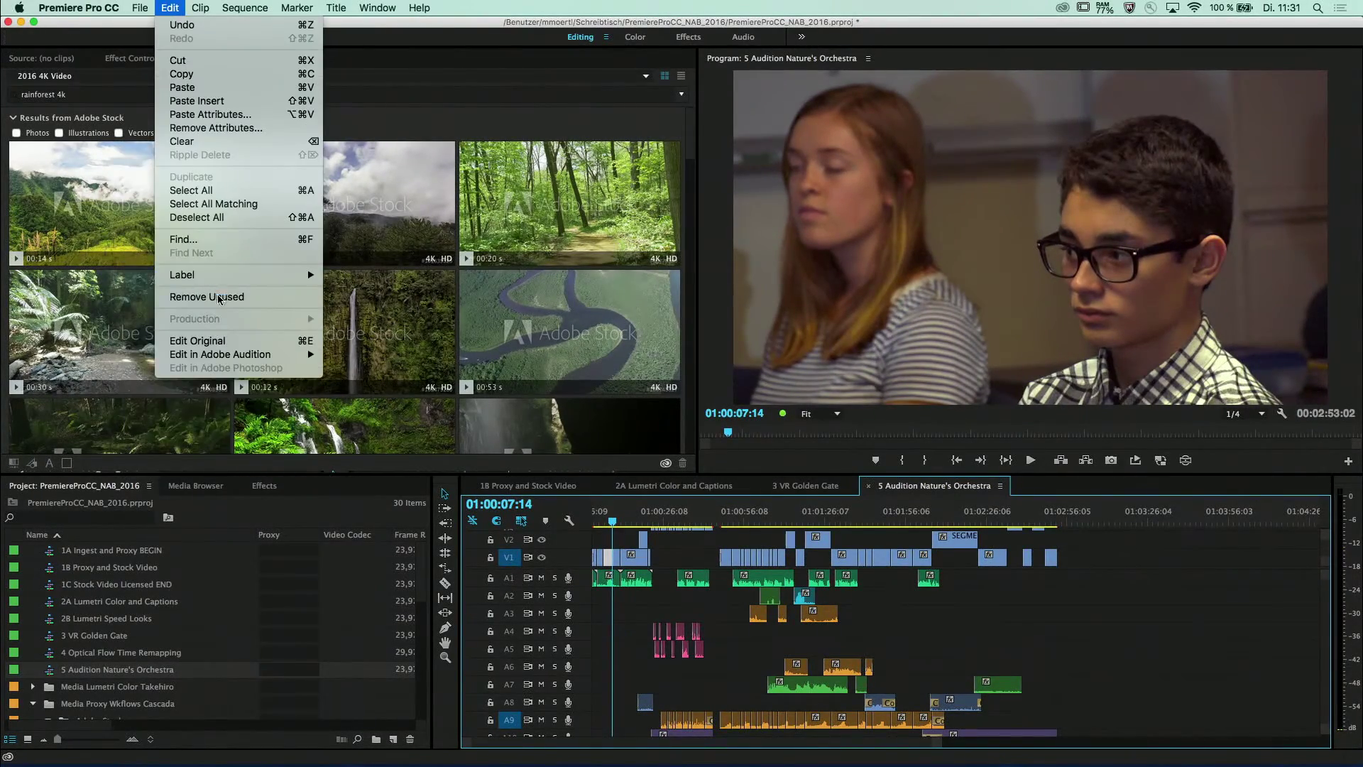
mouse_move(219, 354)
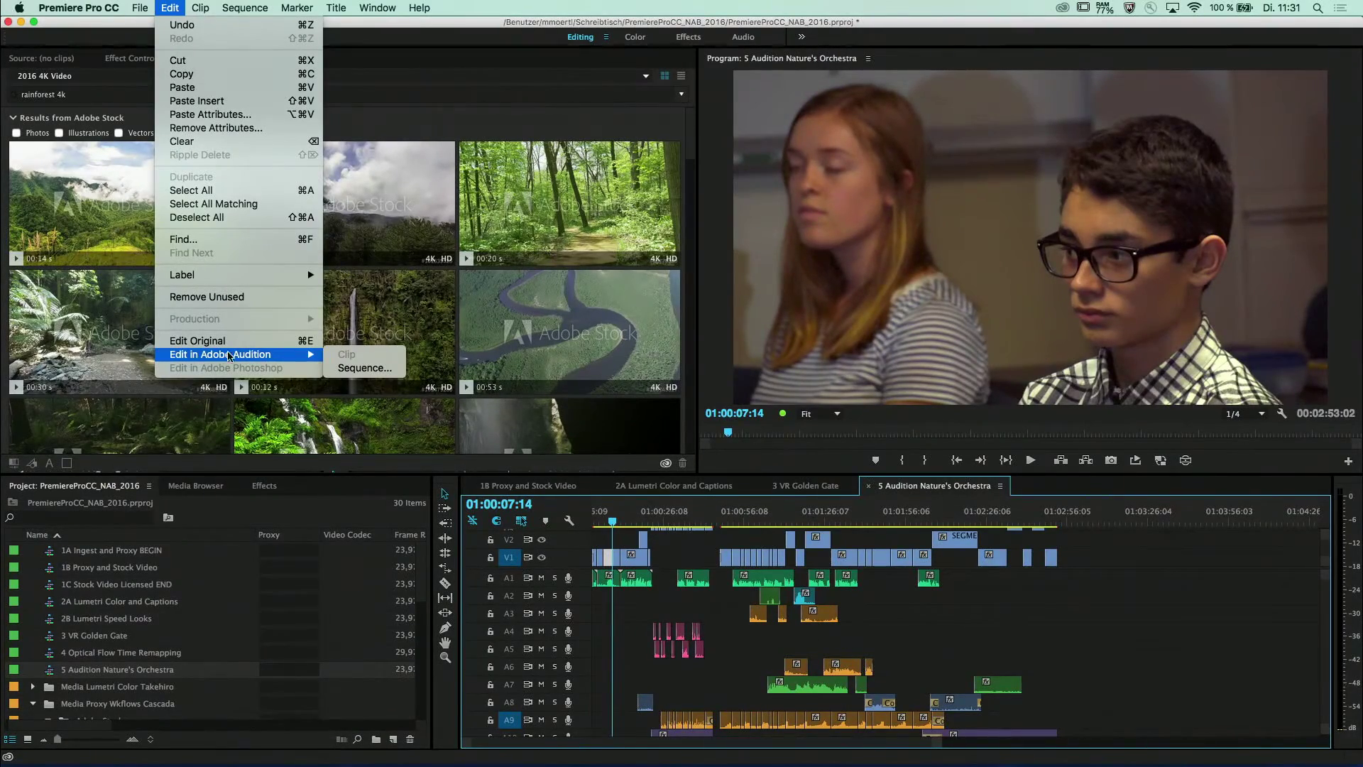
- Send the whole sequence to Audition, saving its files to the desktop temp folder
left_click(381, 371)
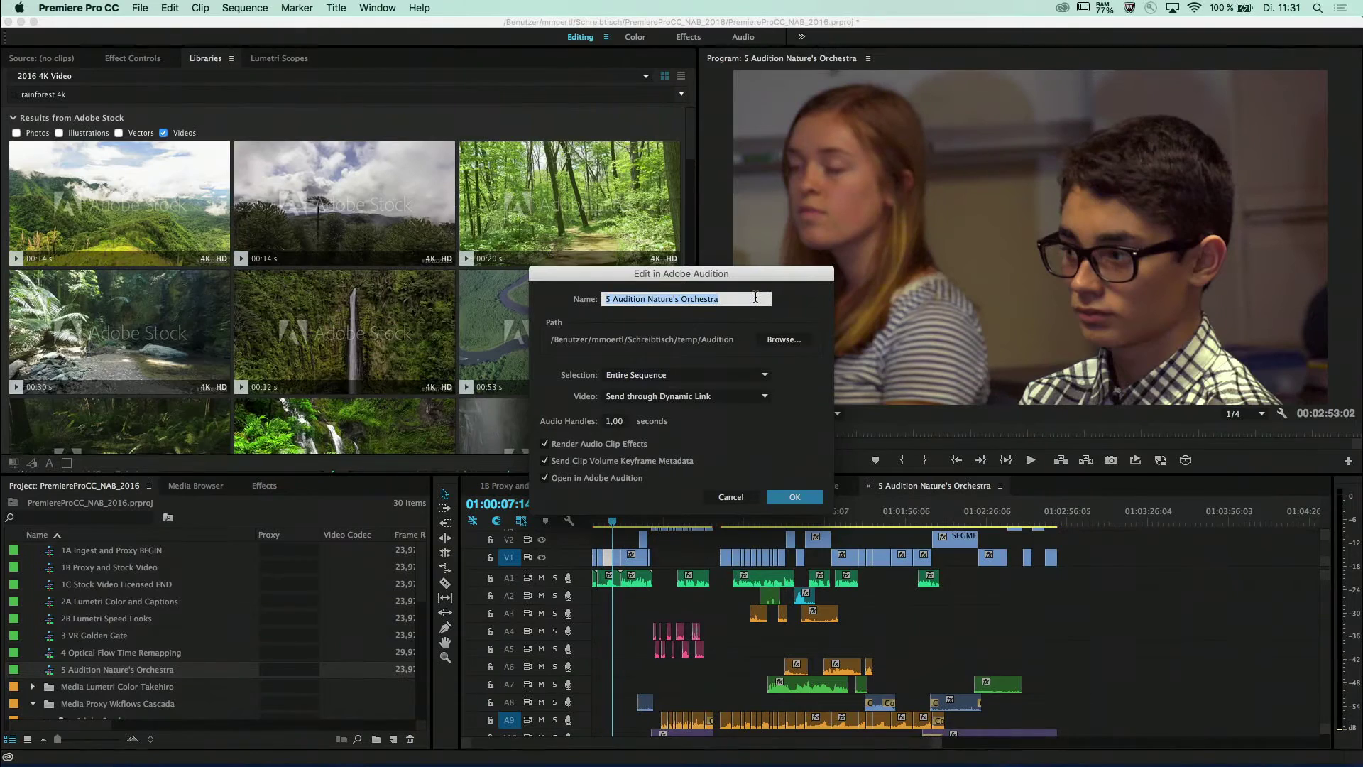
left_click(788, 340)
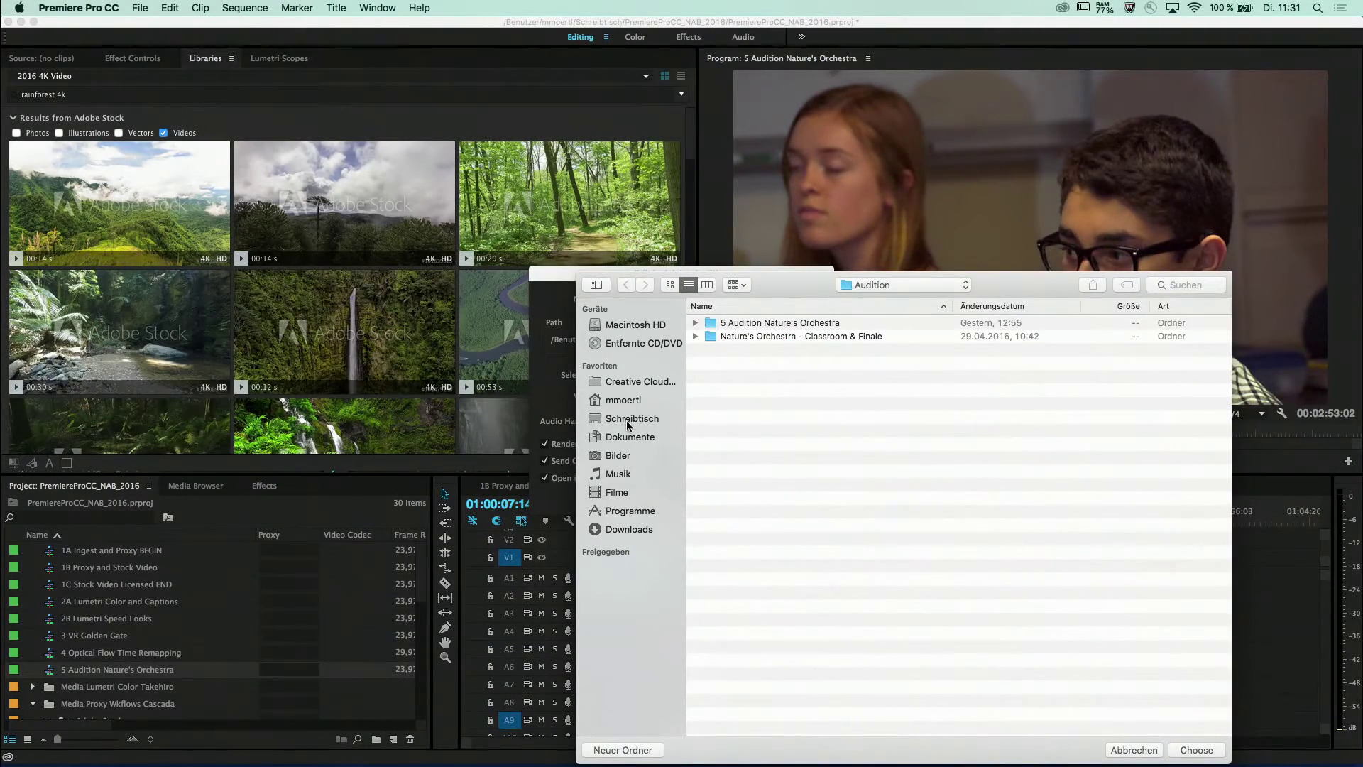
left_click(627, 418)
double_click(710, 484)
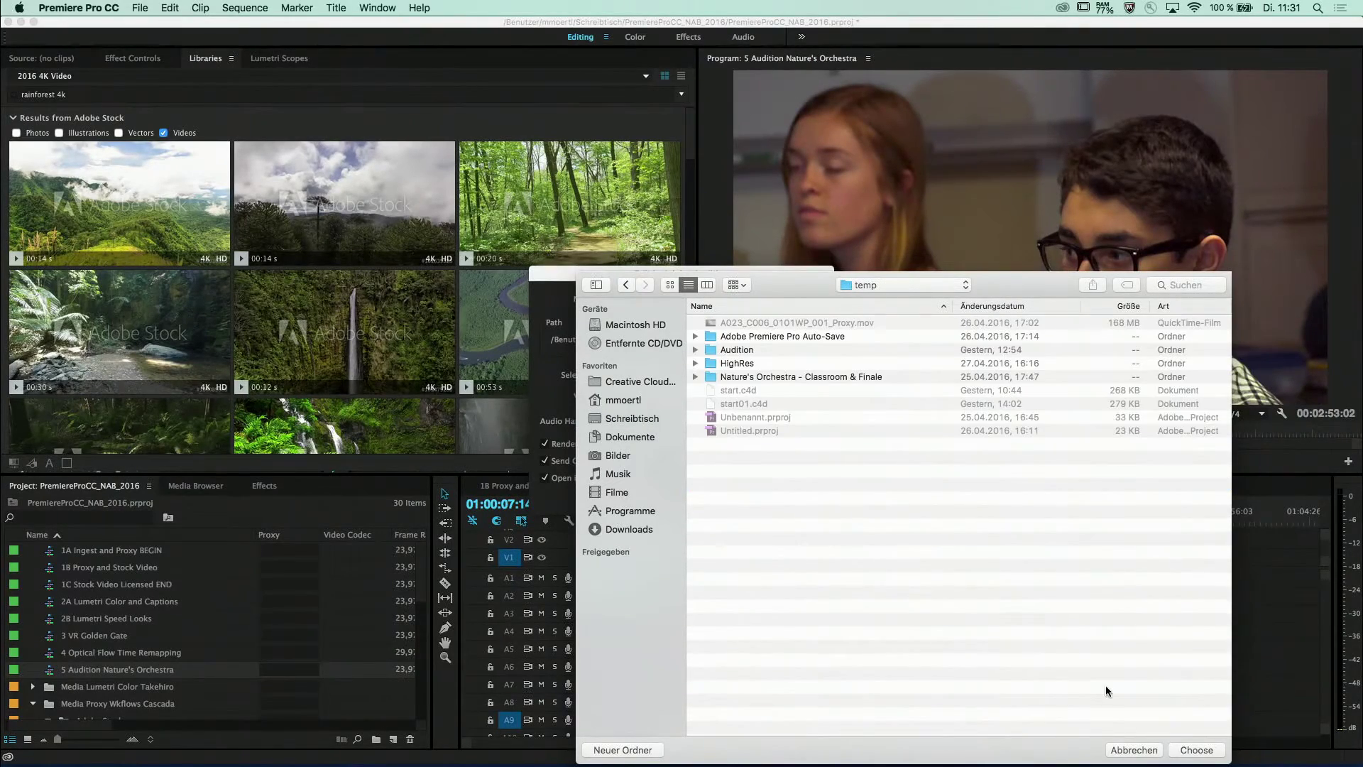
left_click(1200, 750)
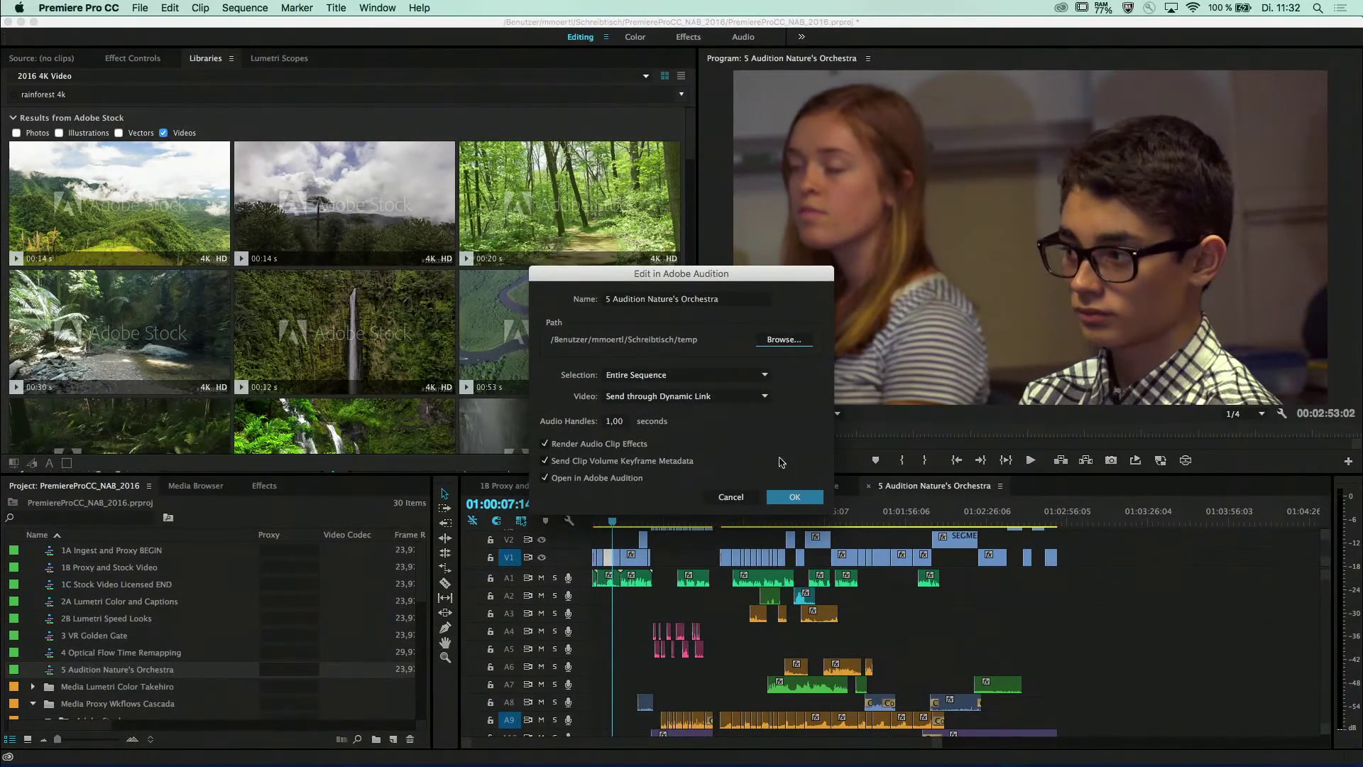
left_click(798, 498)
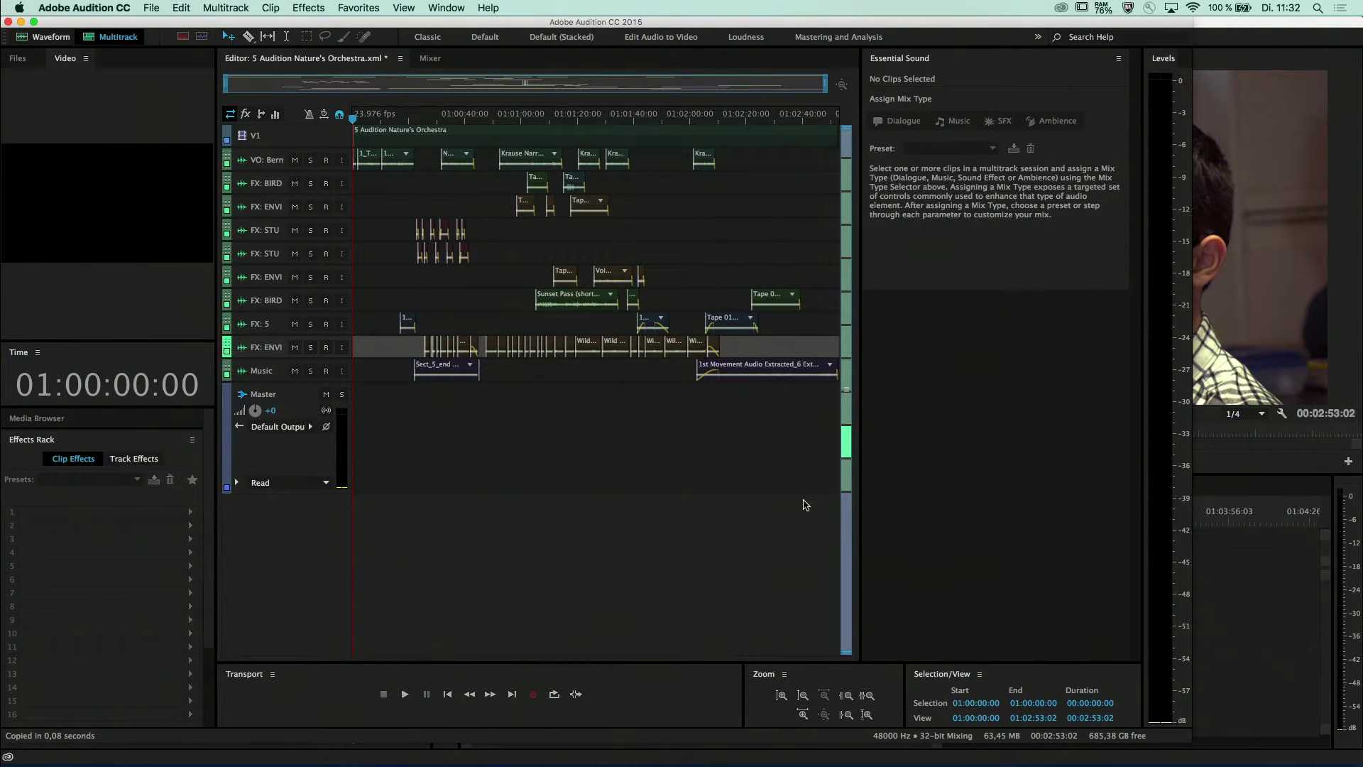
- Play and stop the Audition session, then drag-select all clips on the VO track
left_click_drag(353, 118, 345, 119)
key("space")
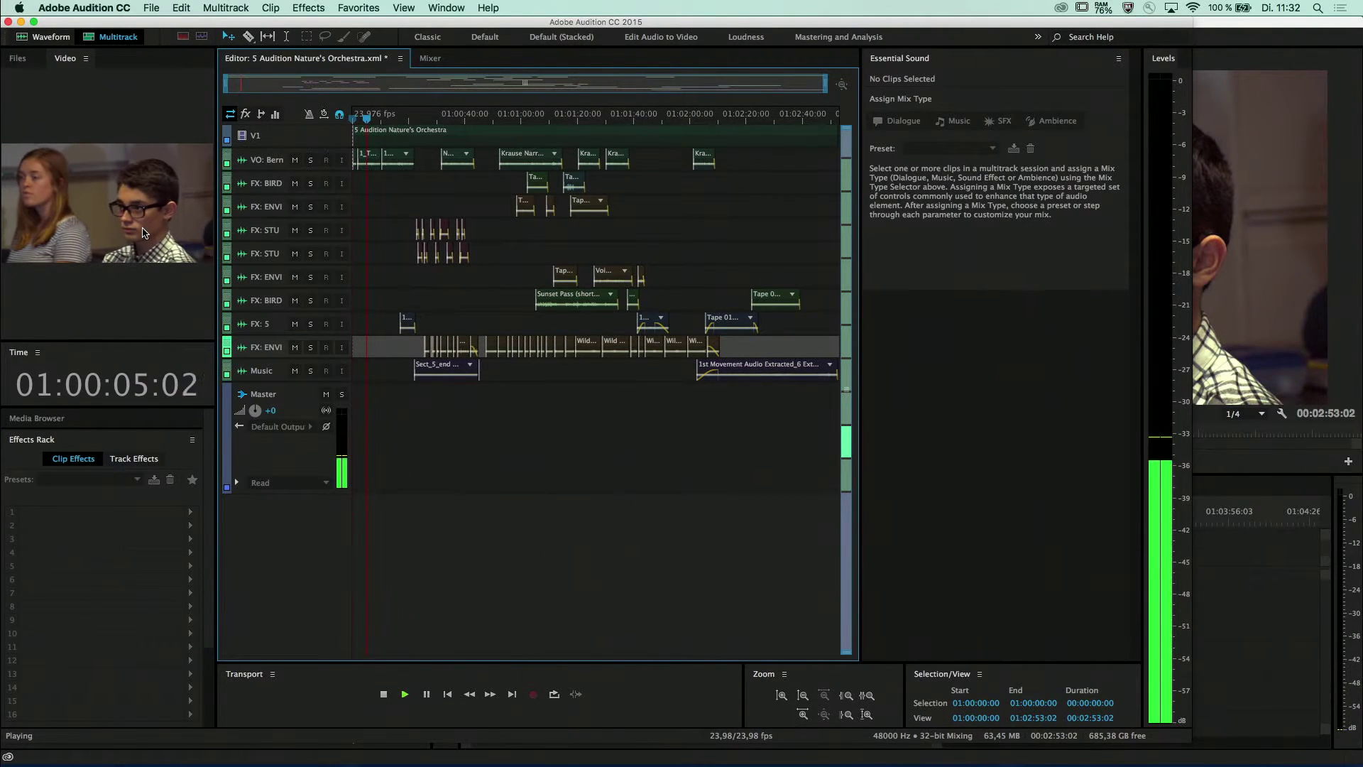
key("space")
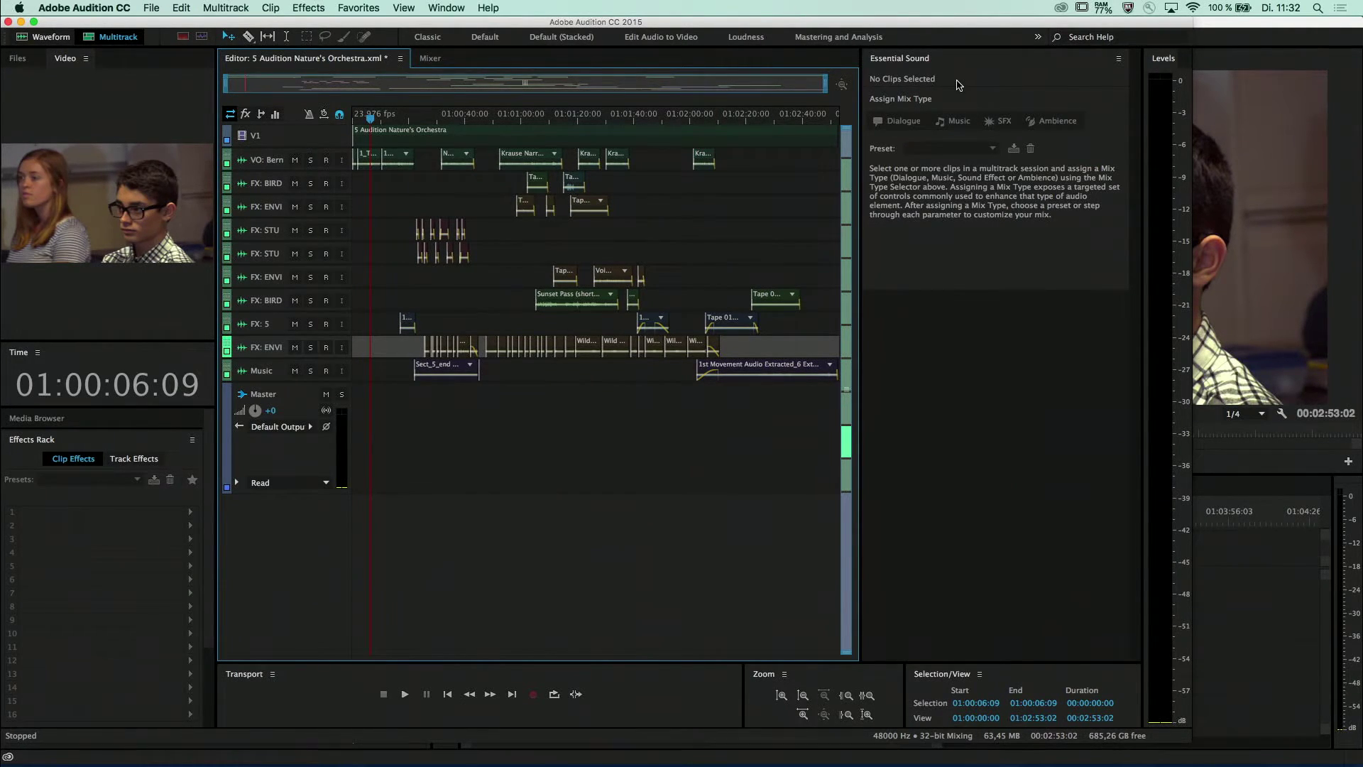
left_click_drag(756, 163, 333, 162)
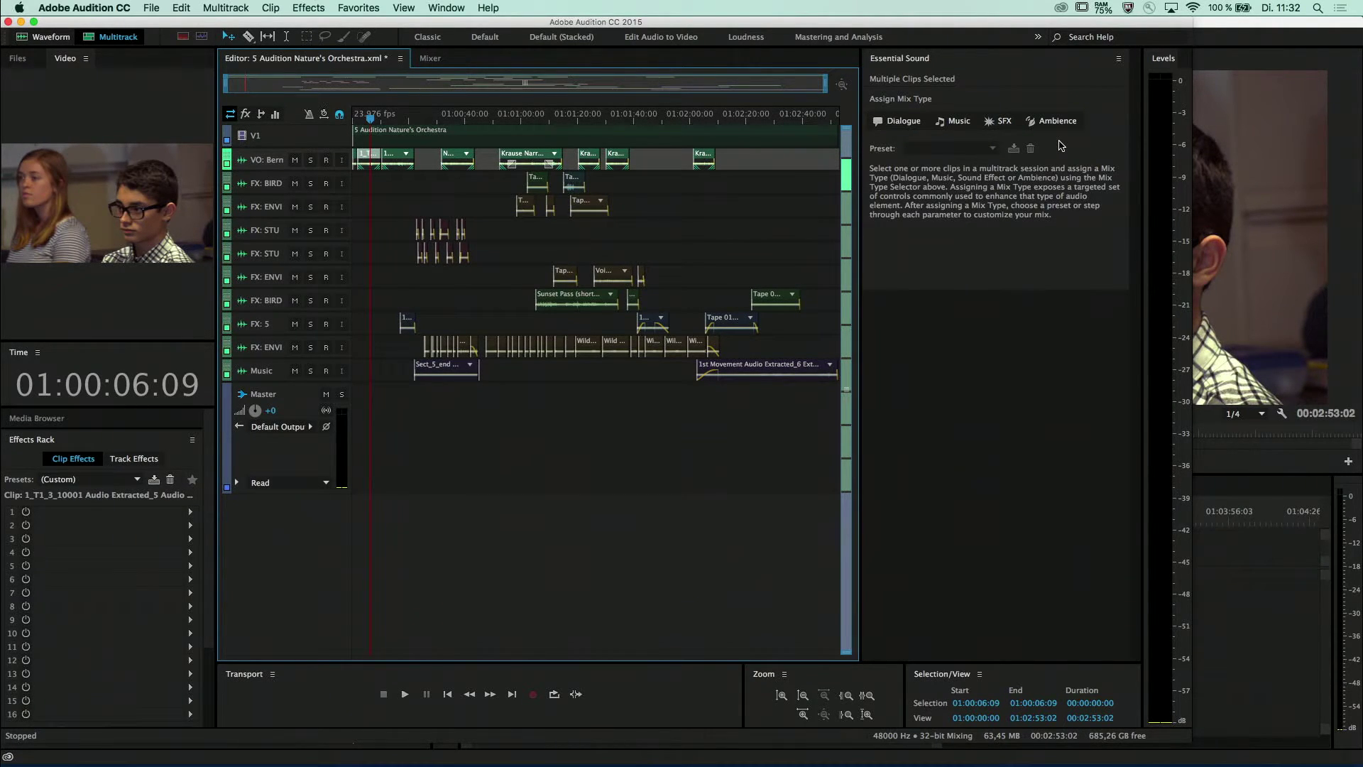
- Tag the selected narration clips as Dialogue and review the loudness, repair and clarity options
left_click(899, 122)
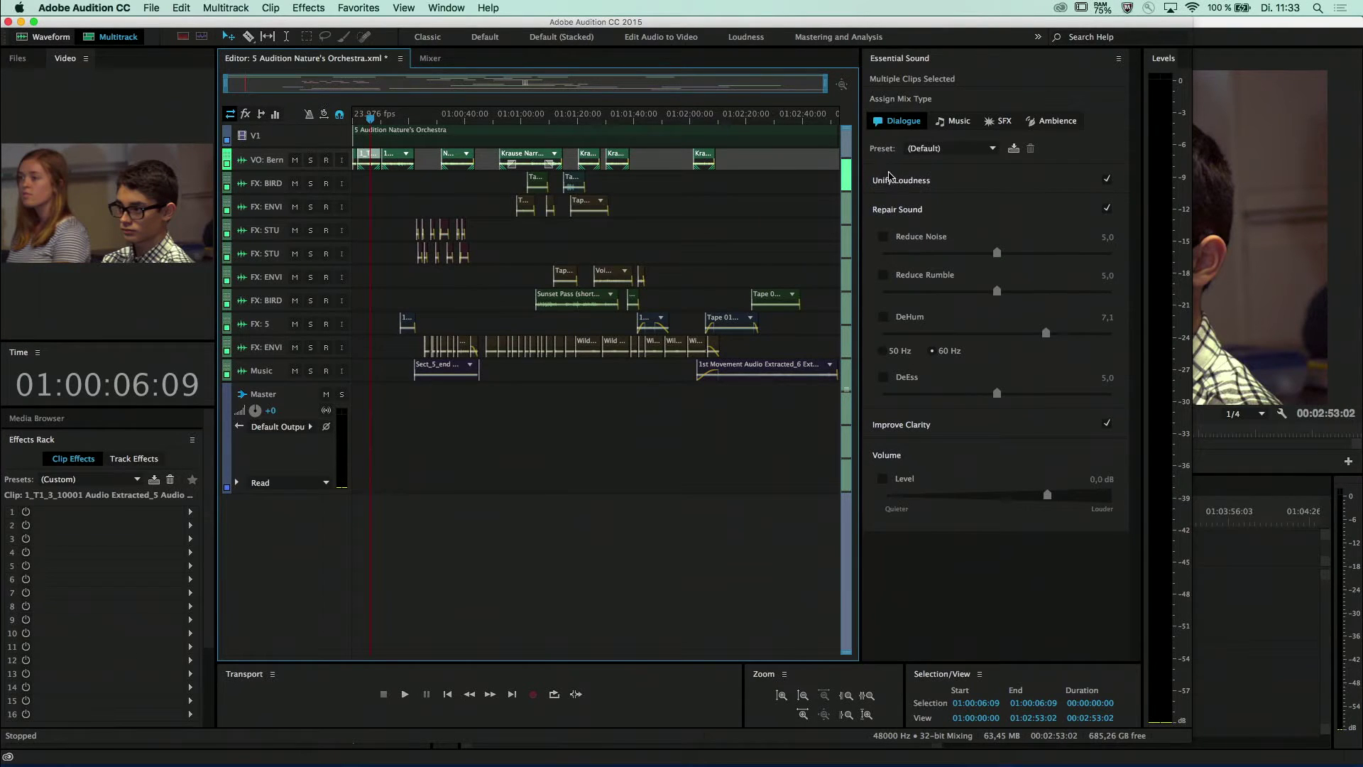
left_click(889, 183)
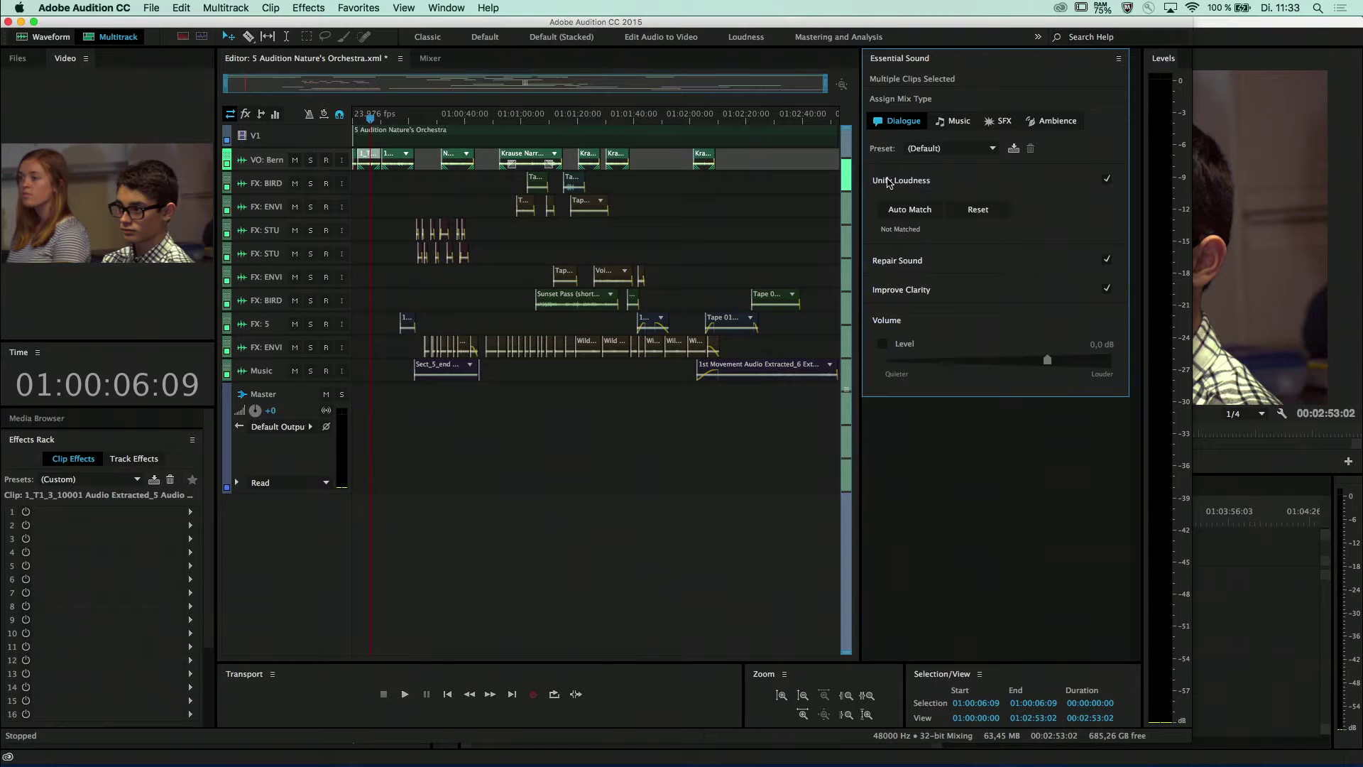
left_click(893, 264)
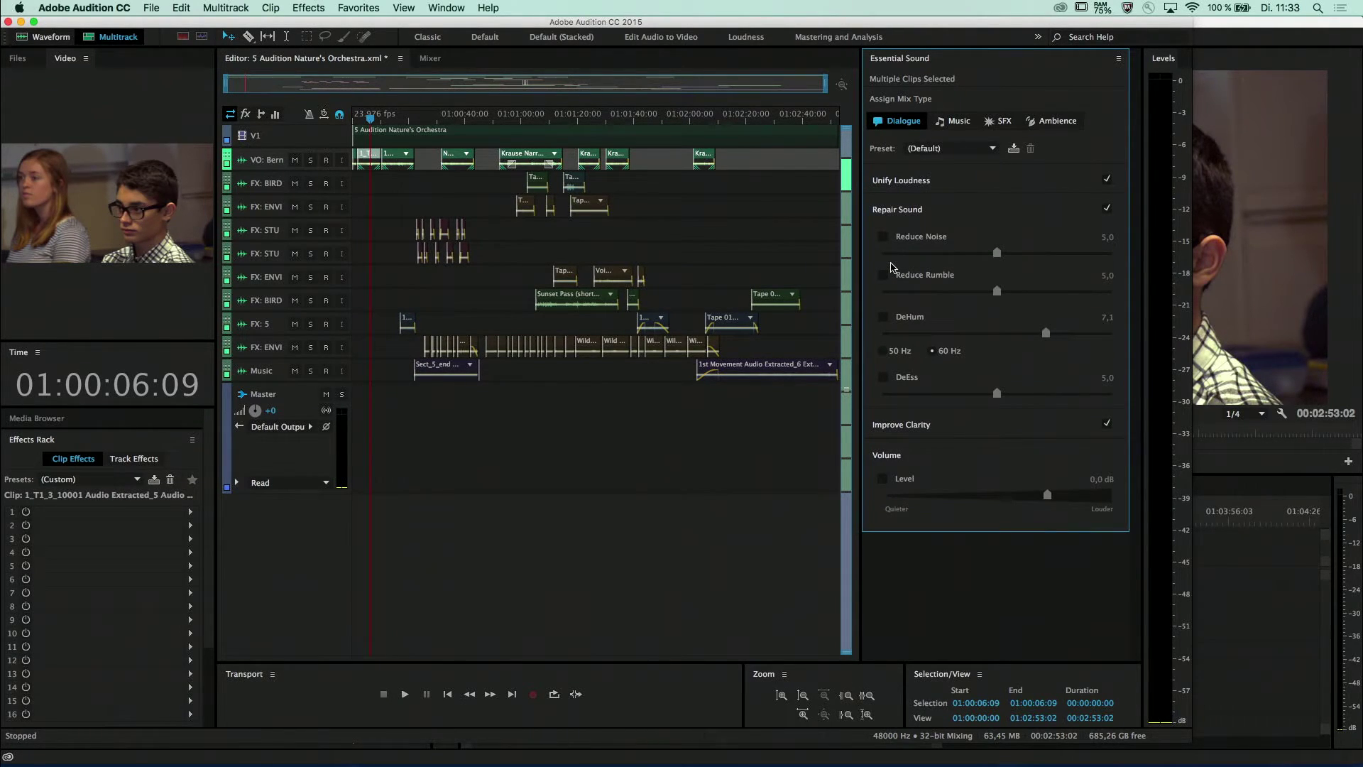
left_click(908, 426)
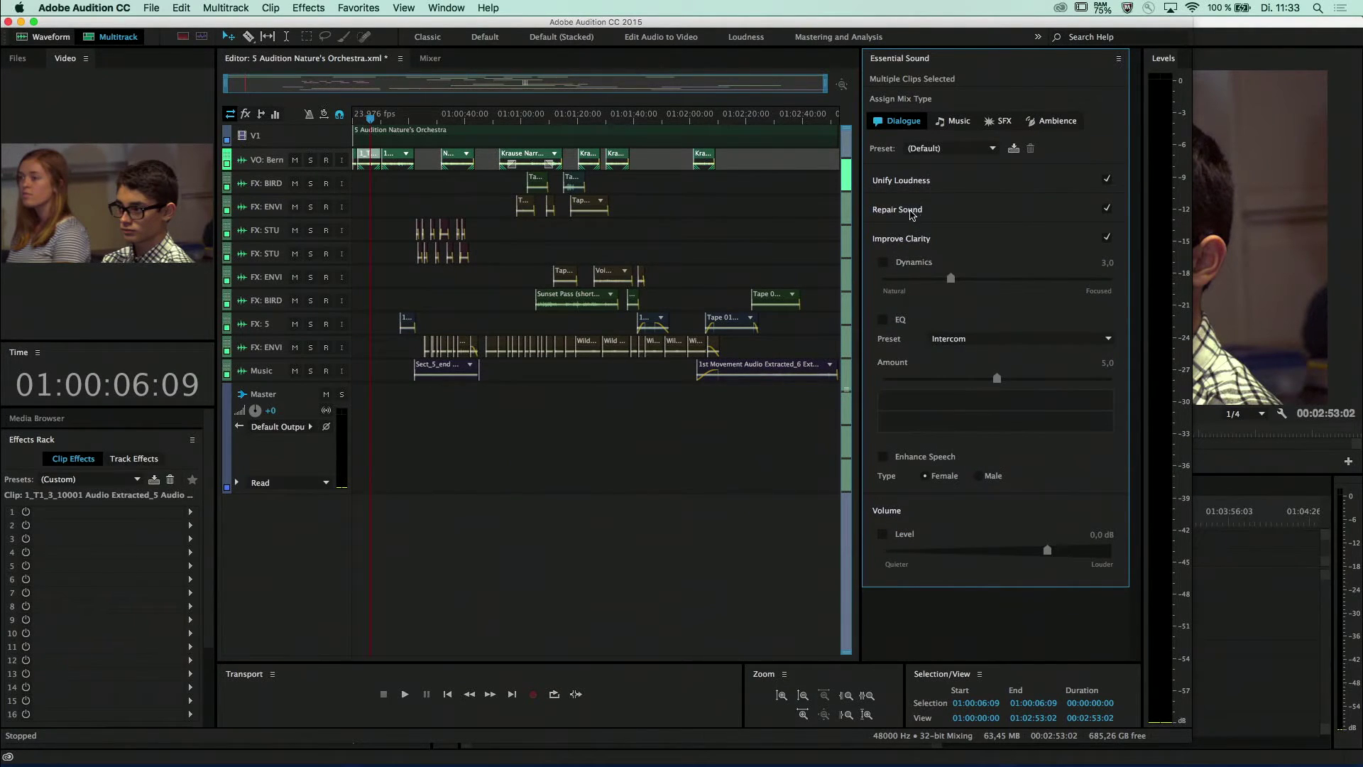
left_click(901, 239)
- Auto-match the dialogue clips' loudness to -23,00 LUFS
left_click(901, 182)
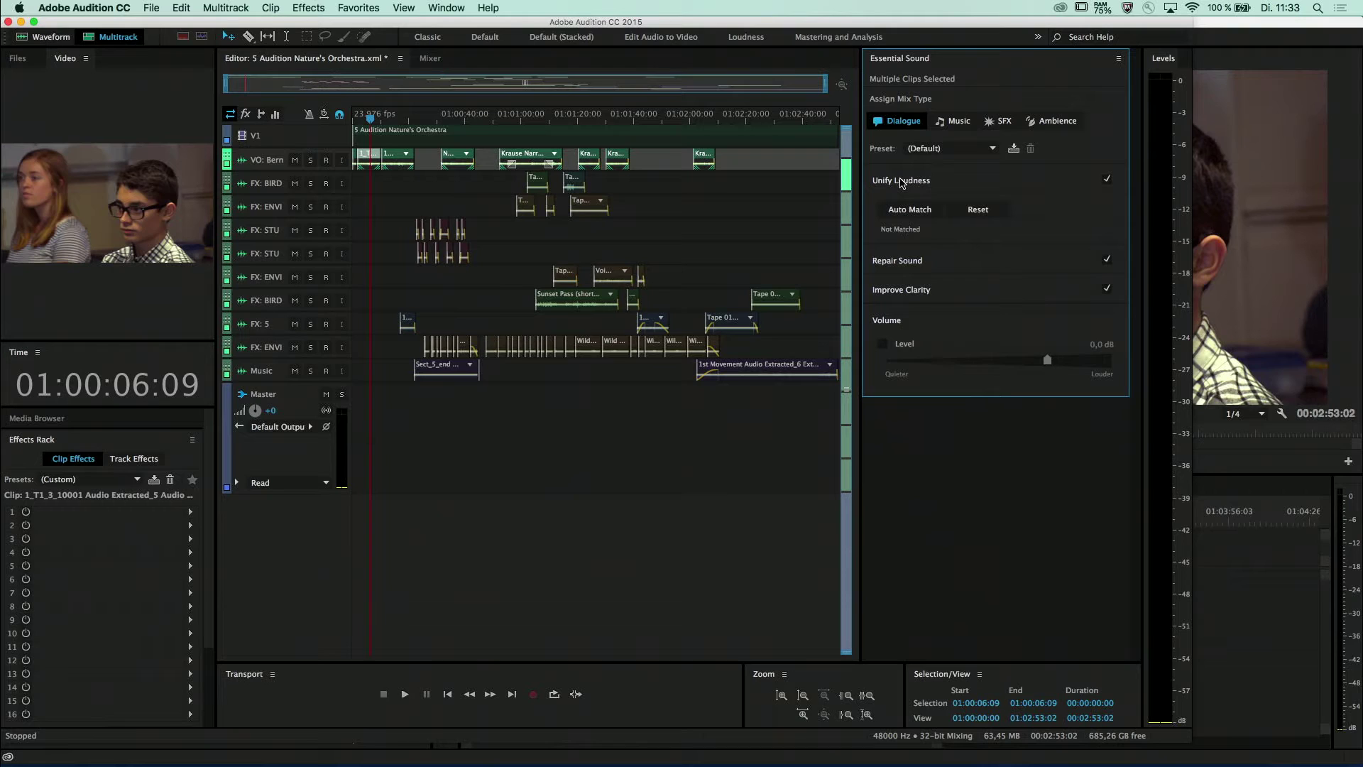
left_click(920, 212)
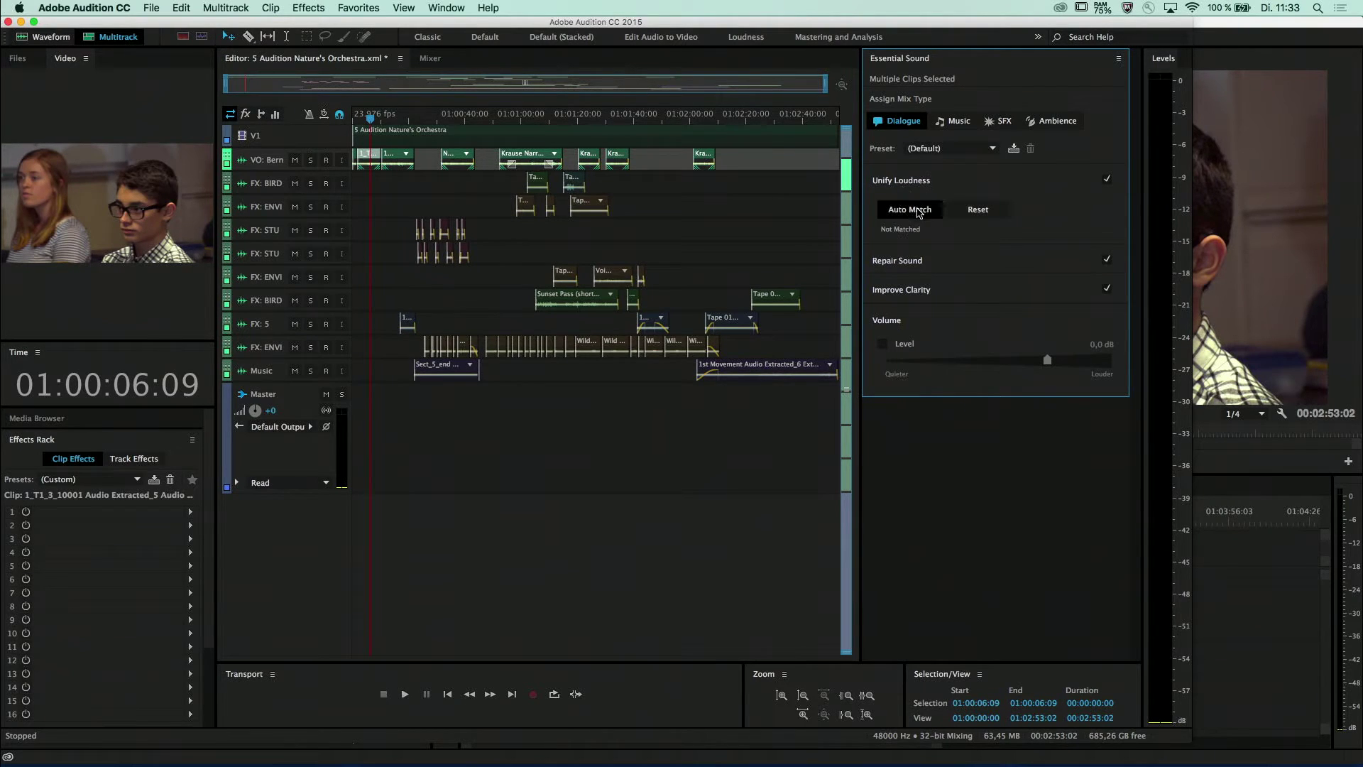
left_click(918, 217)
- Expand Repair Sound, play from 01:00:53:00 and solo the VO: Bern track
left_click(917, 264)
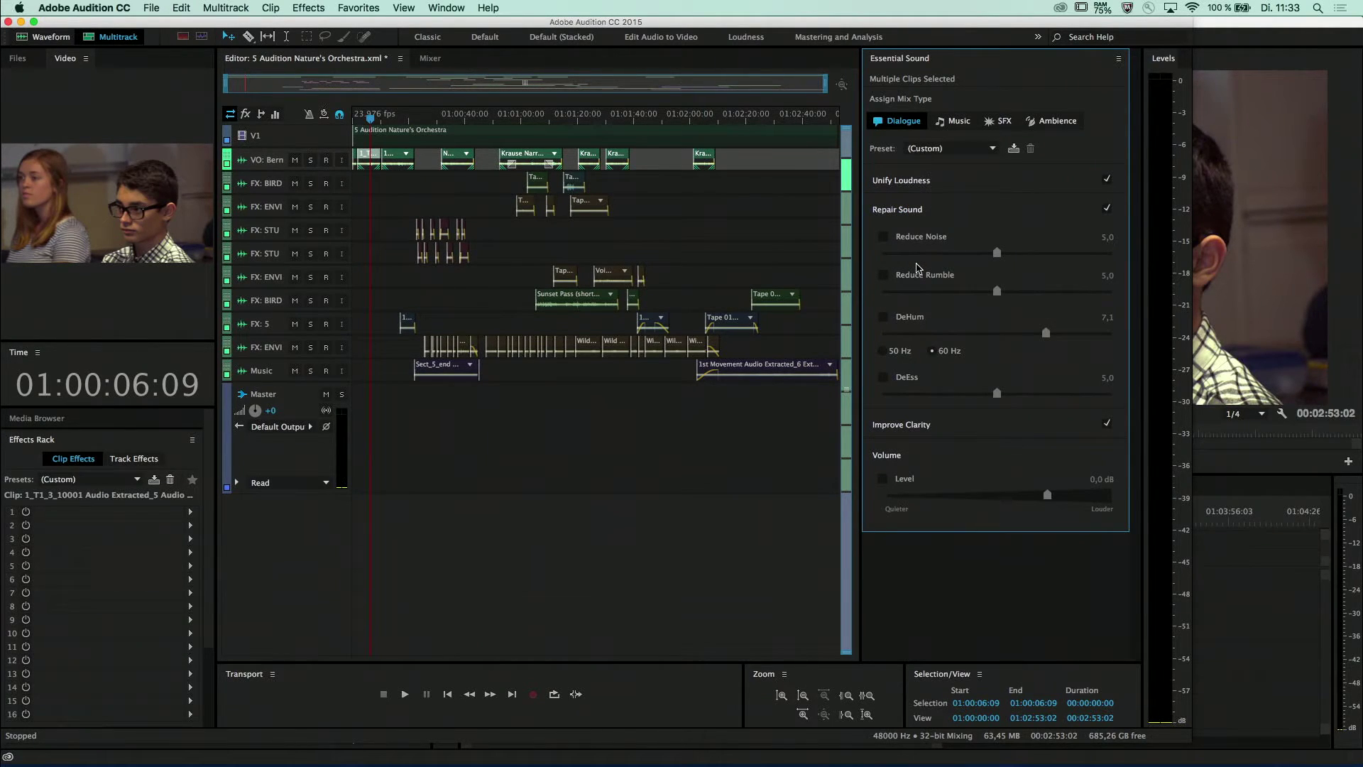
left_click_drag(516, 118, 483, 117)
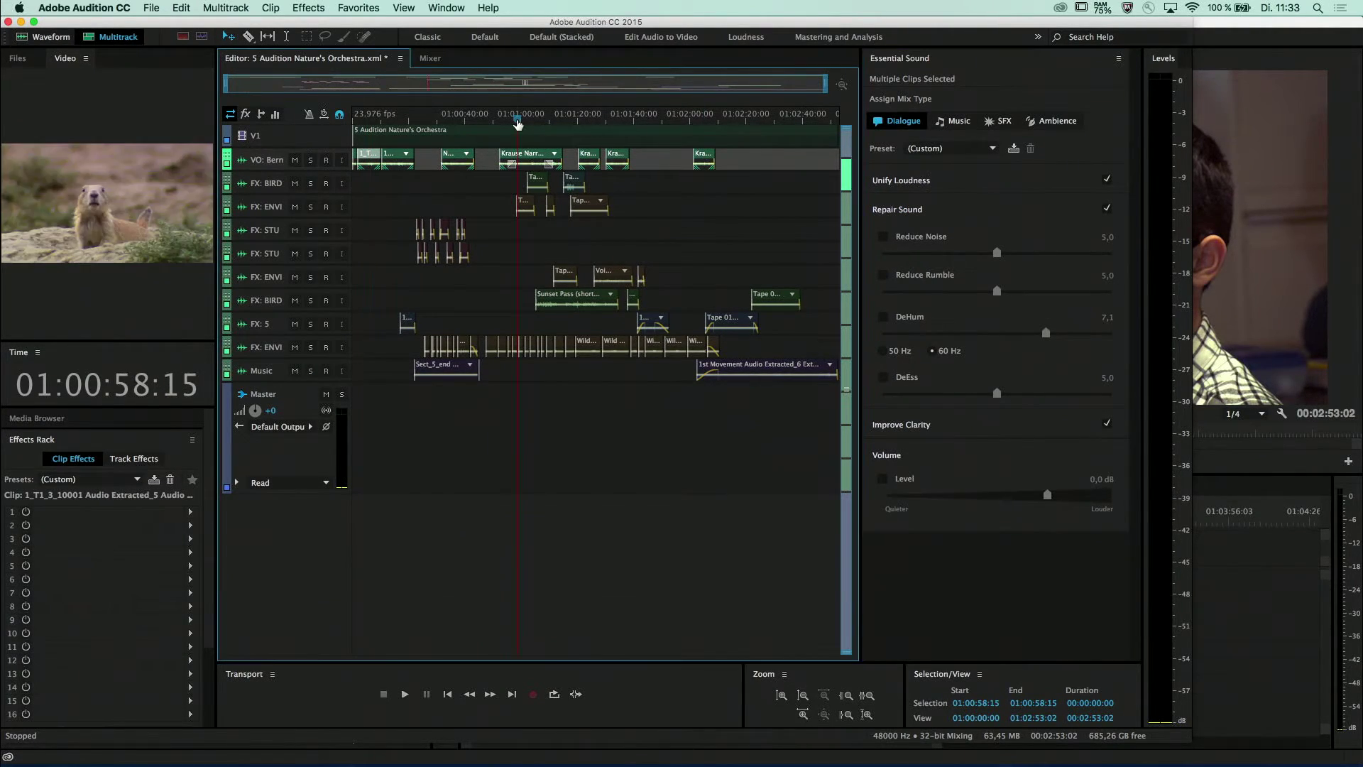
key("space")
key("space")
left_click_drag(486, 118, 503, 124)
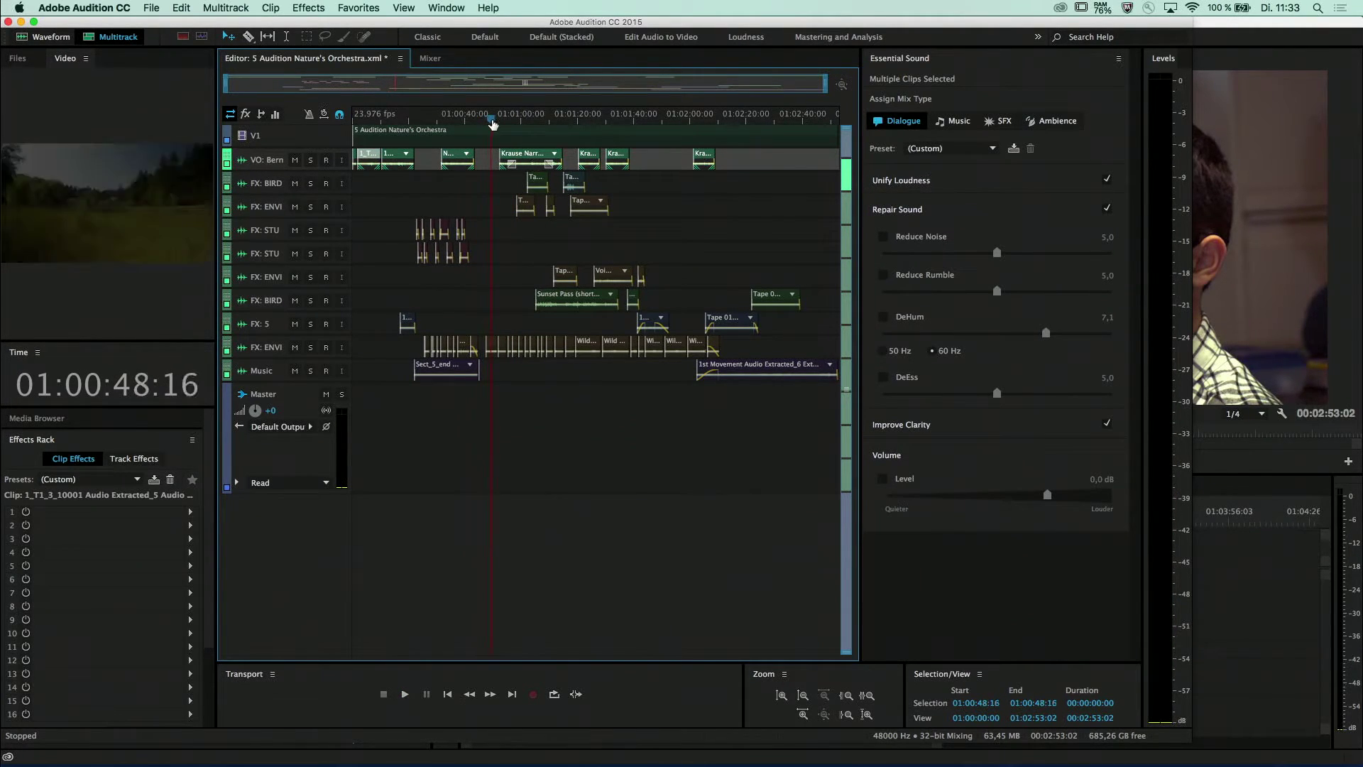
key("space")
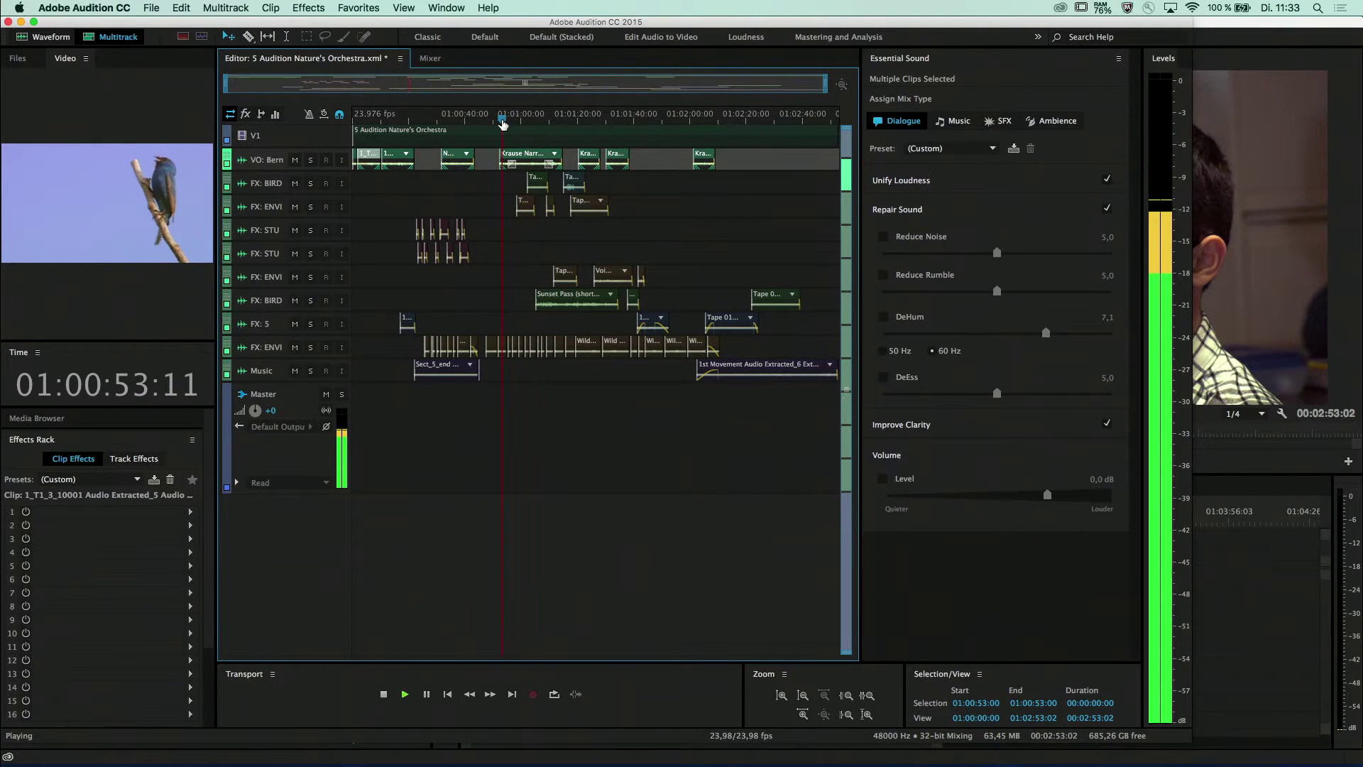
left_click(311, 159)
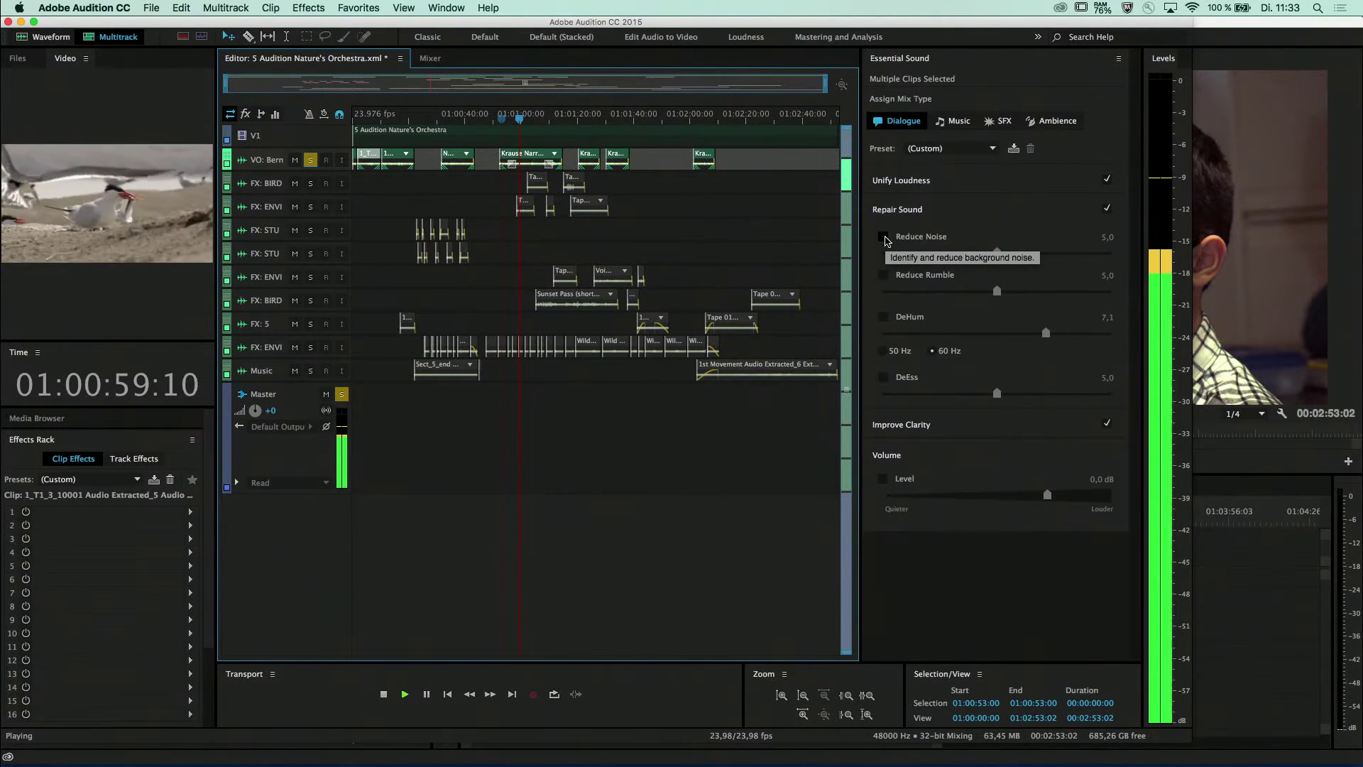
- Turn on Reduce Noise and raise its strength to 6,7
left_click(884, 238)
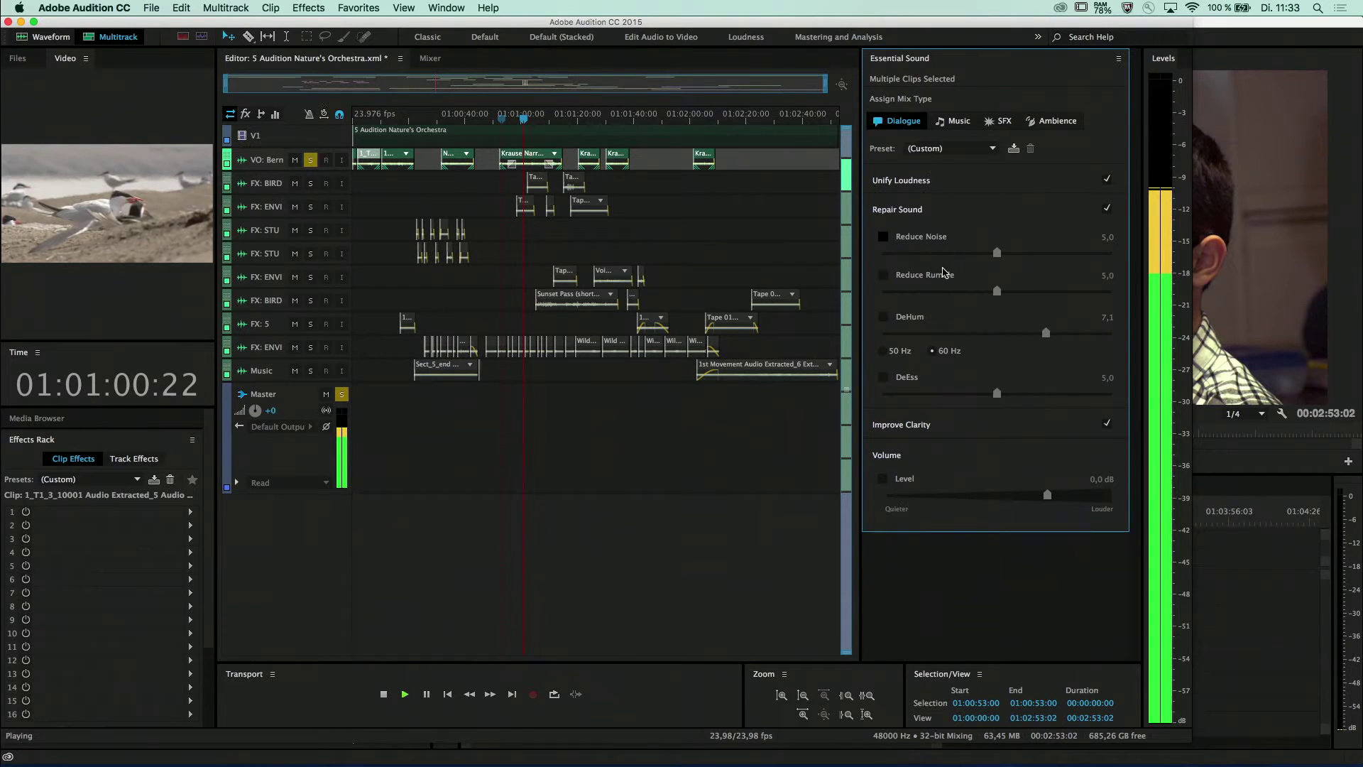
left_click(885, 238)
left_click(885, 239)
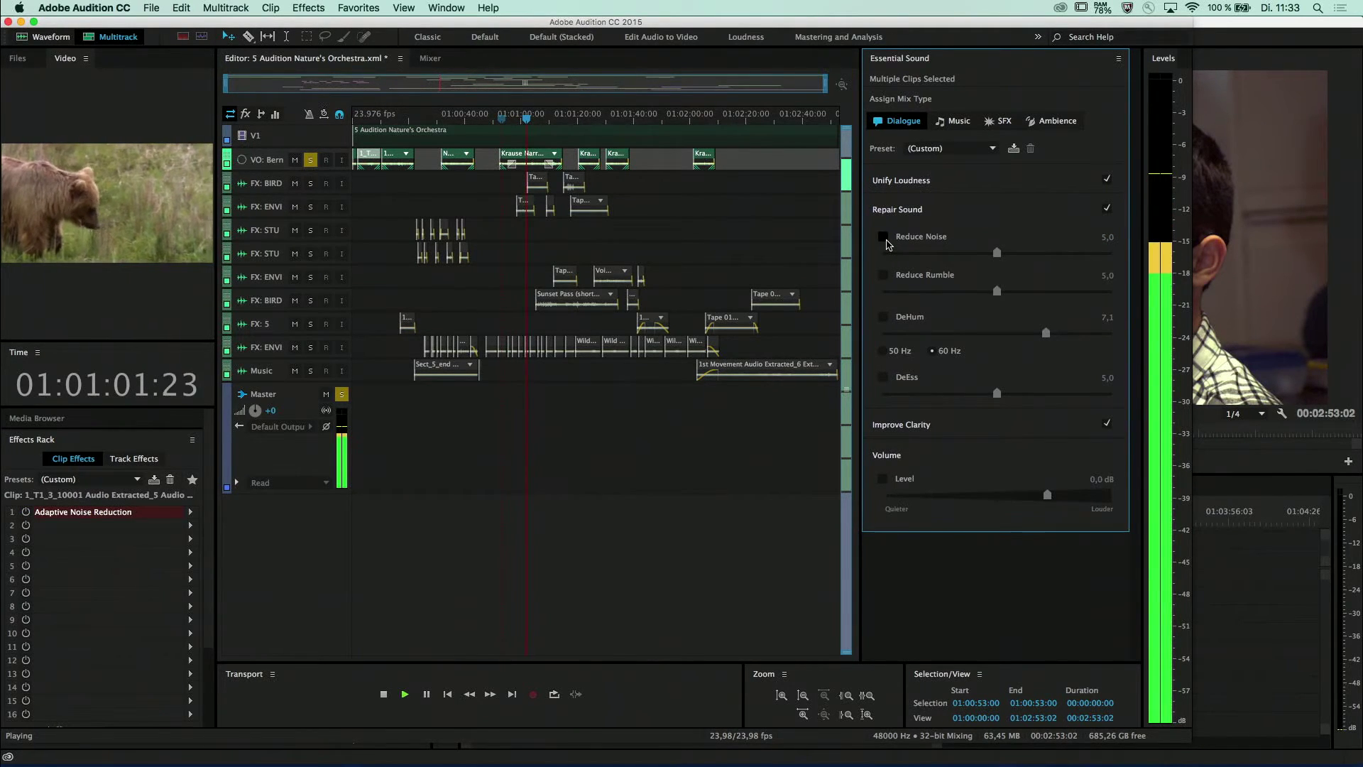
mouse_move(998, 254)
left_mouse_down()
mouse_move(1042, 260)
mouse_move(1030, 259)
left_mouse_up()
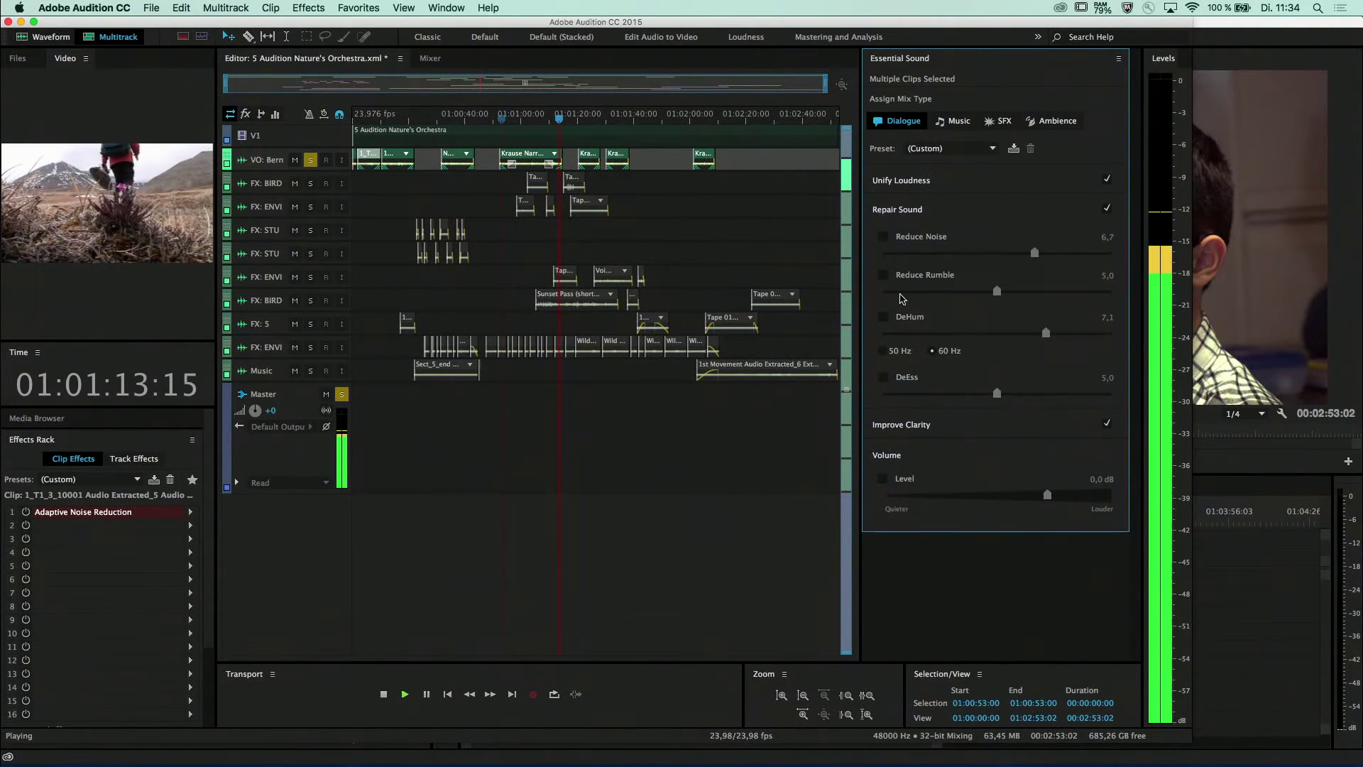
- Enable Dynamics under Improve Clarity at 8,2 while replaying from about 53 seconds
left_click(912, 427)
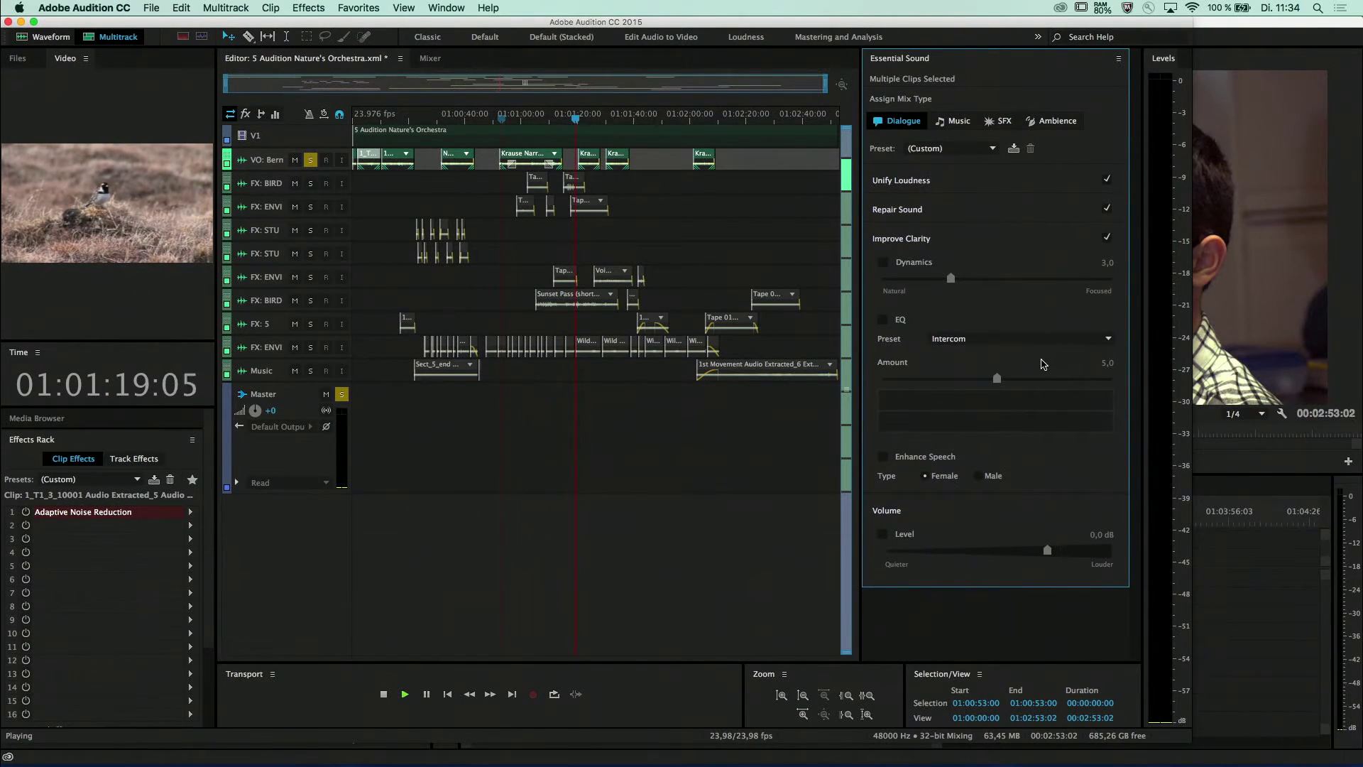
left_click(504, 117)
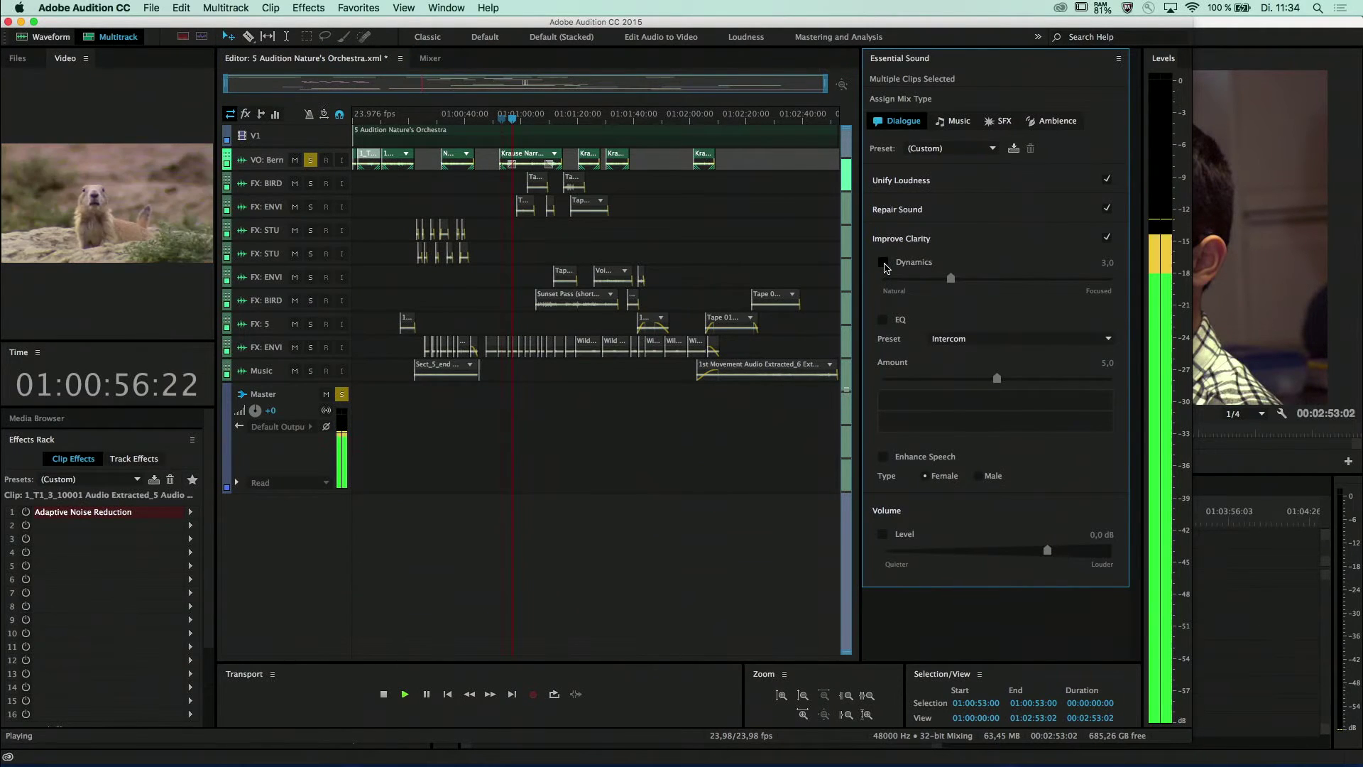
left_click(884, 264)
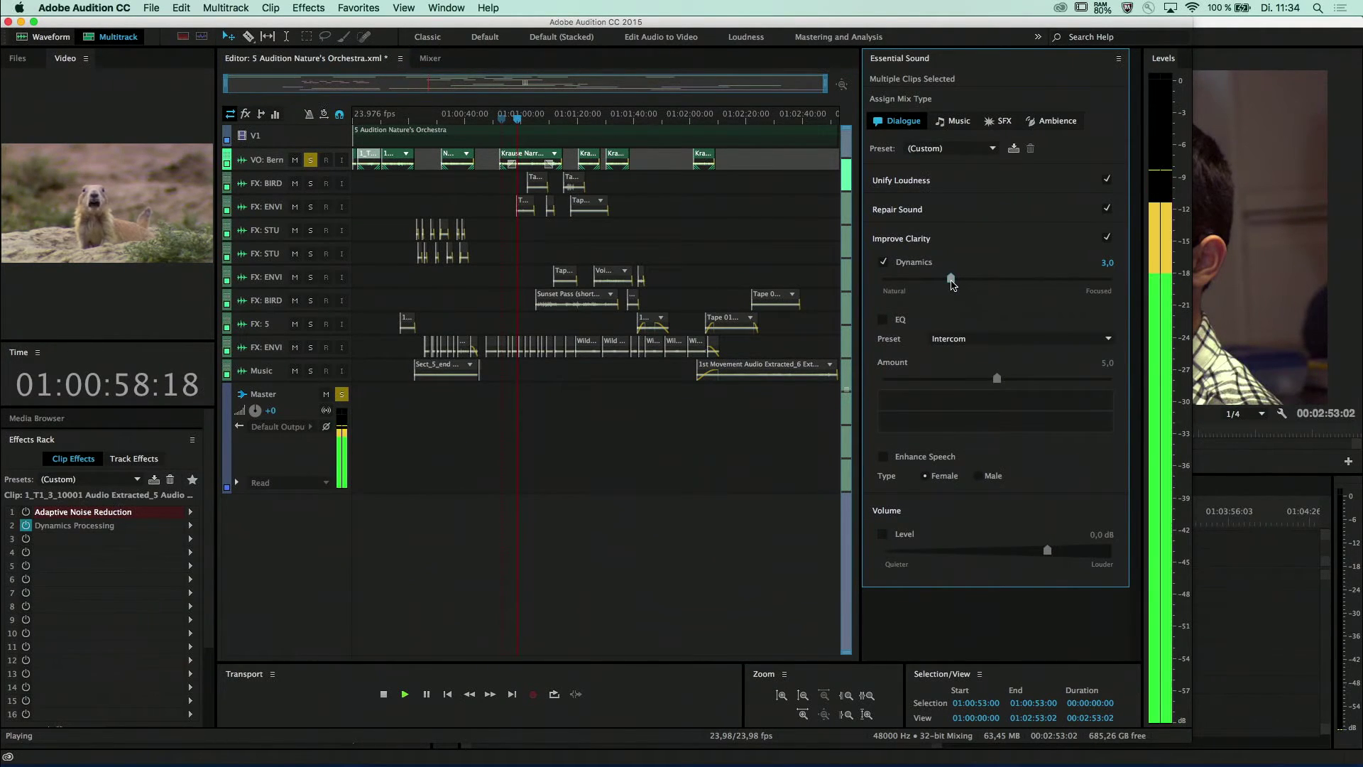
left_click_drag(952, 284, 1076, 287)
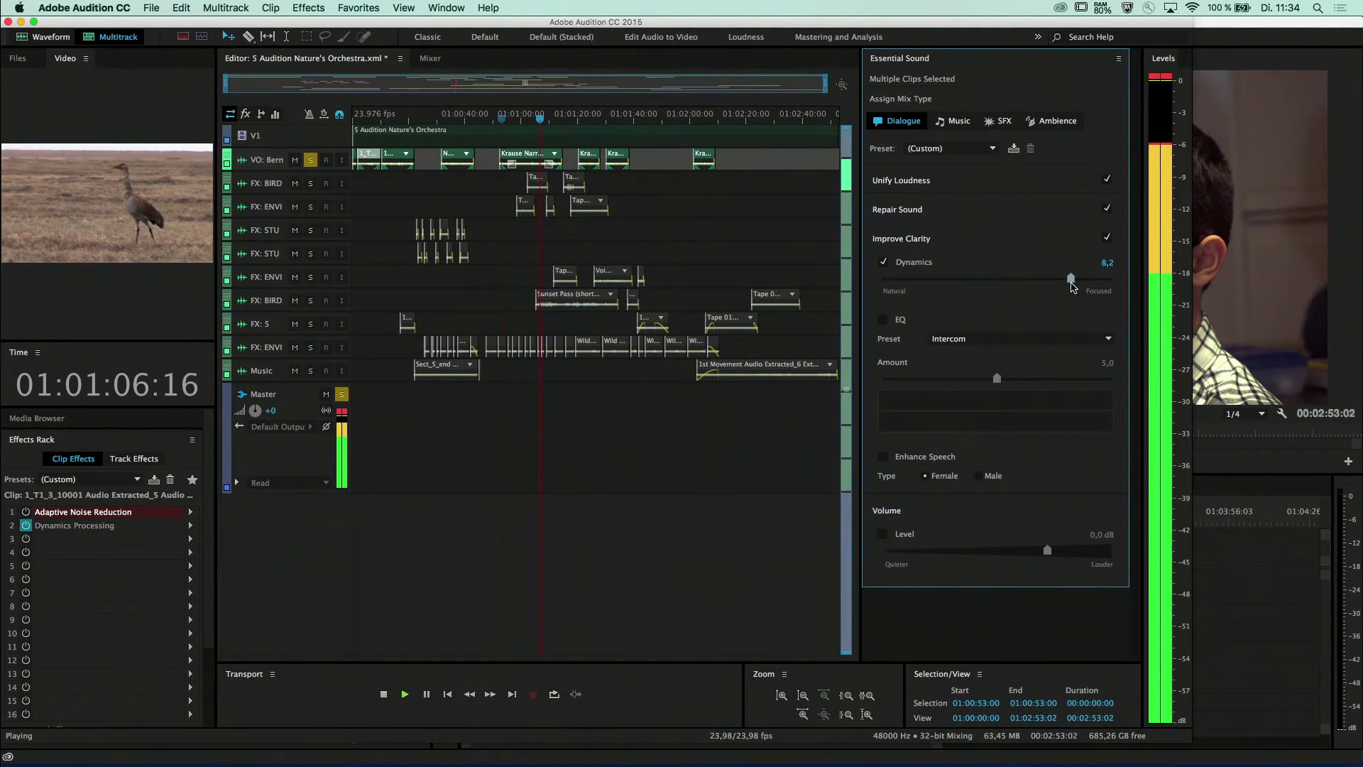
left_click_drag(1076, 287, 1072, 288)
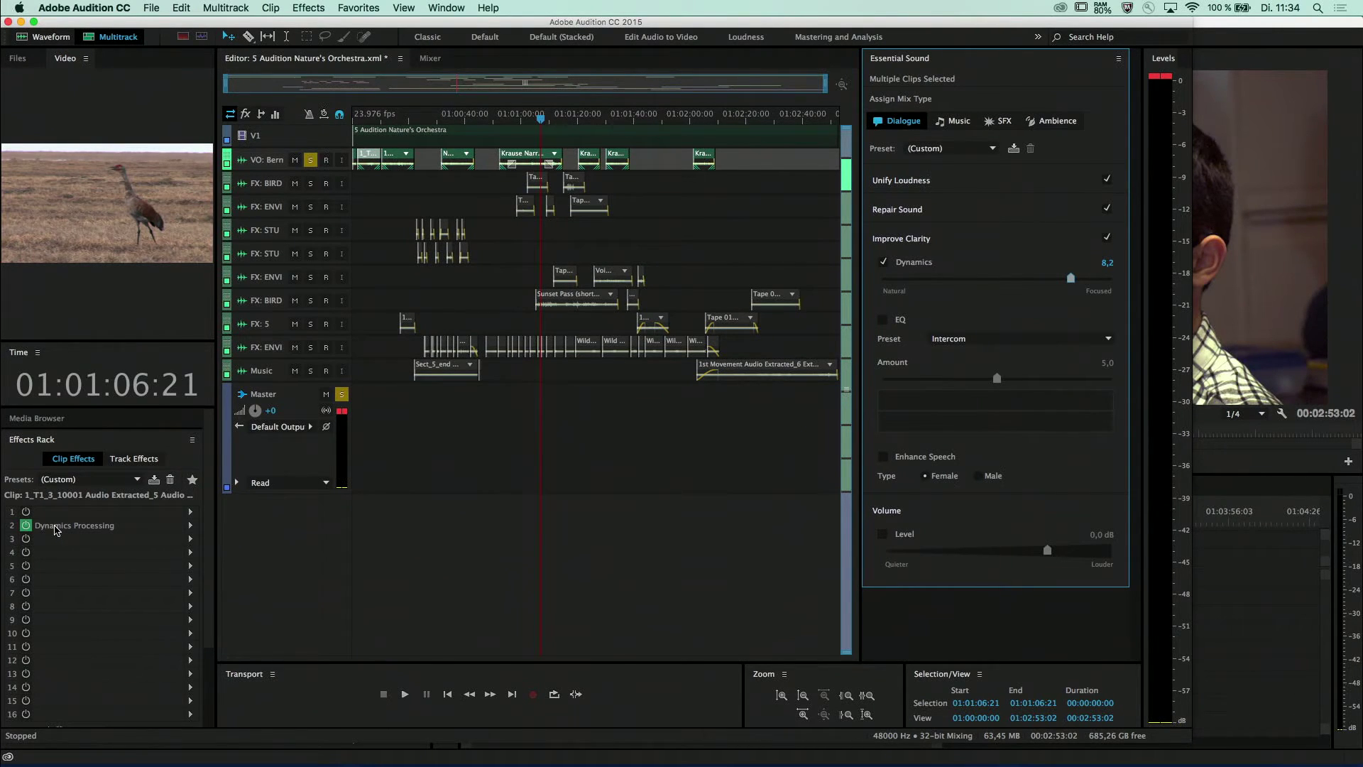
- Set Dynamics to 7,8 while watching the Dynamics Processing curve, then close its editor
left_click(56, 530)
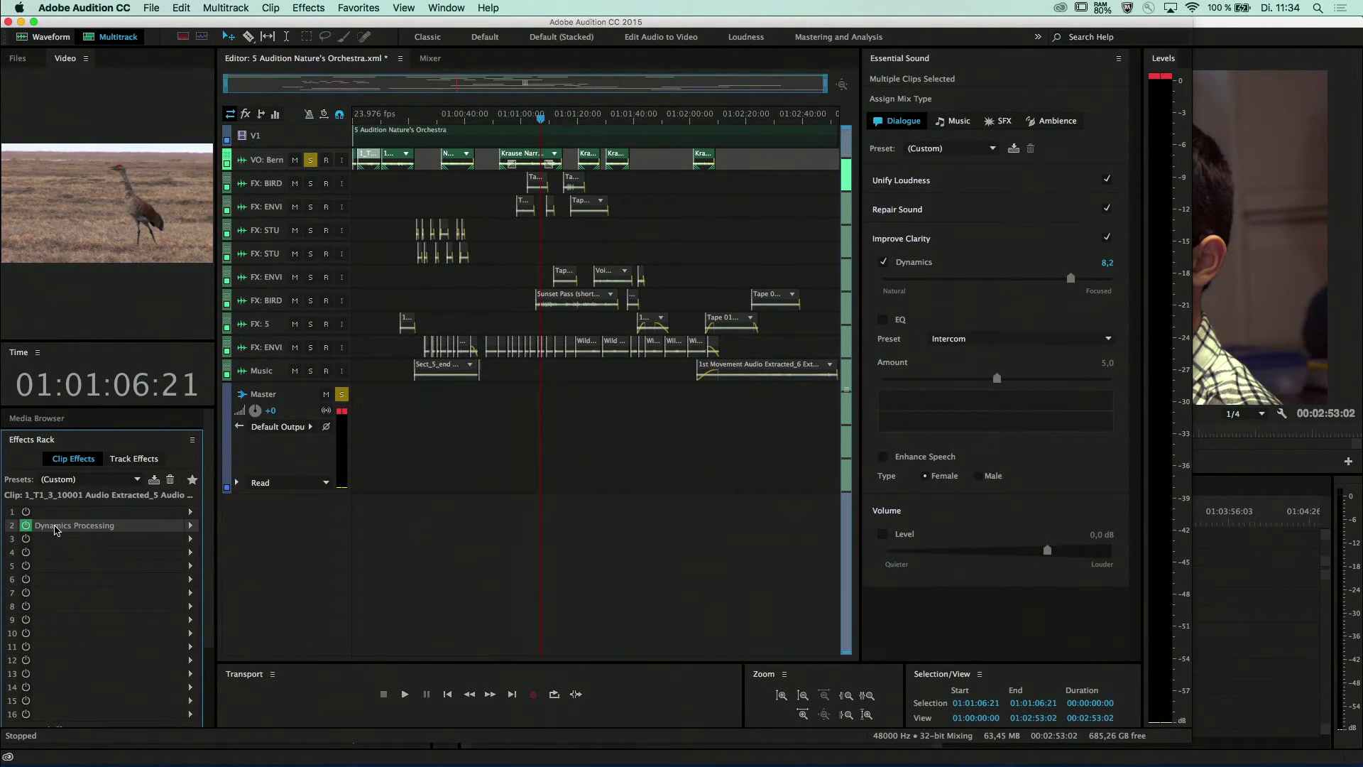
double_click(55, 530)
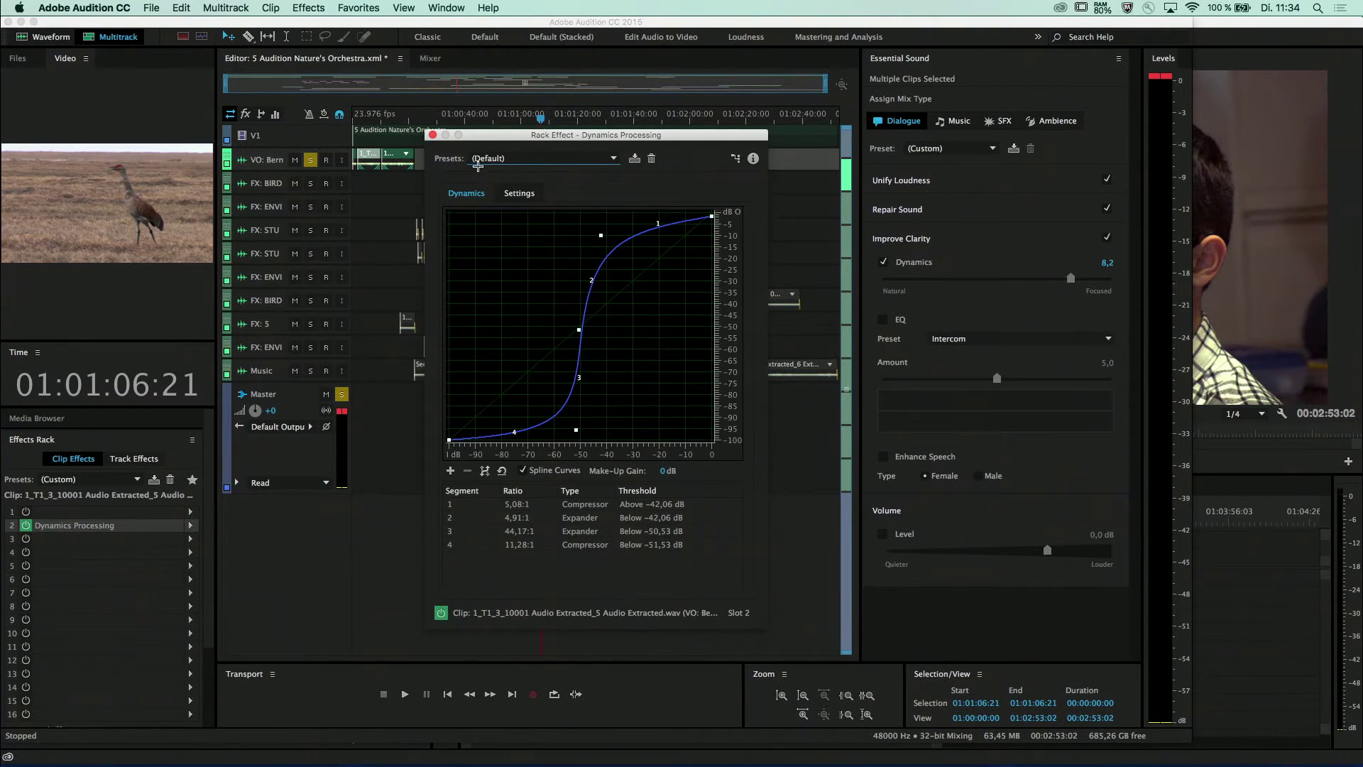
left_click_drag(609, 128, 398, 124)
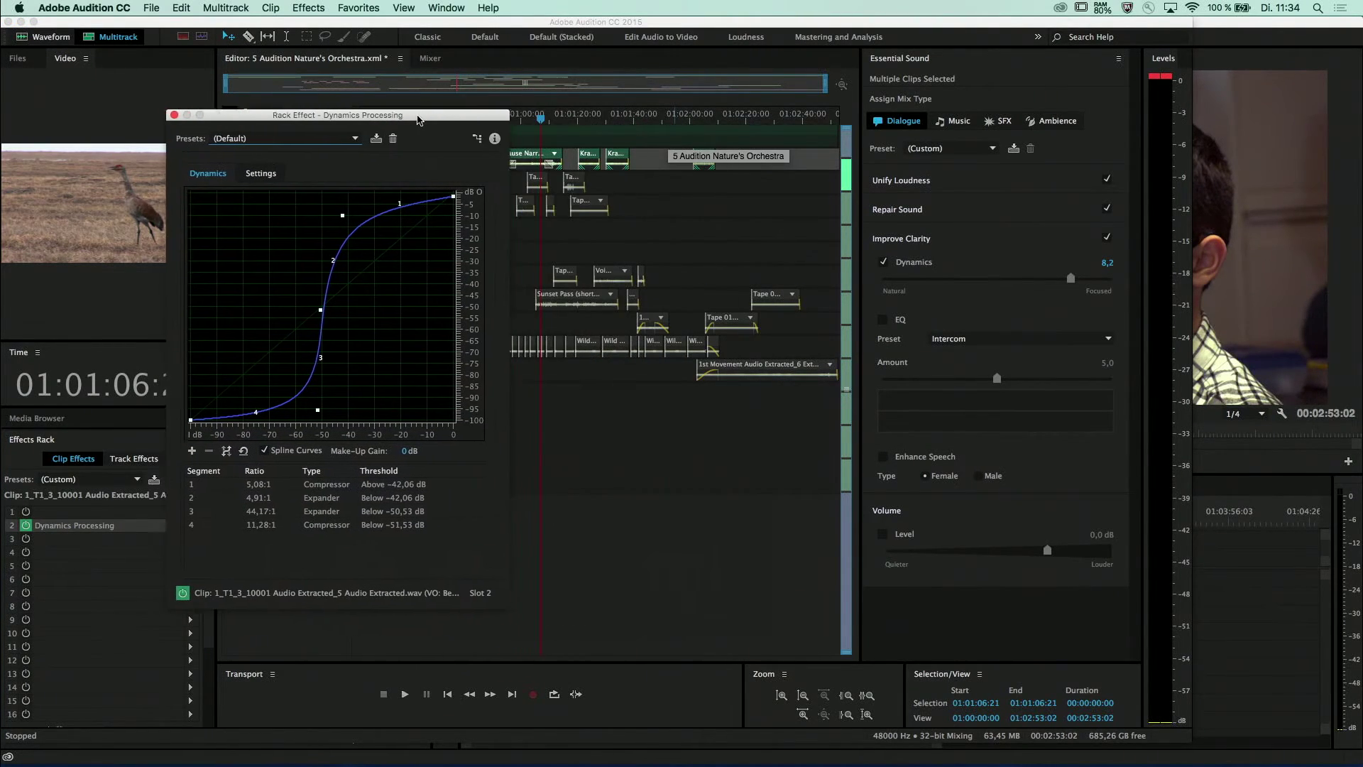
mouse_move(1077, 283)
left_mouse_down()
mouse_move(971, 277)
mouse_move(1052, 281)
left_mouse_up()
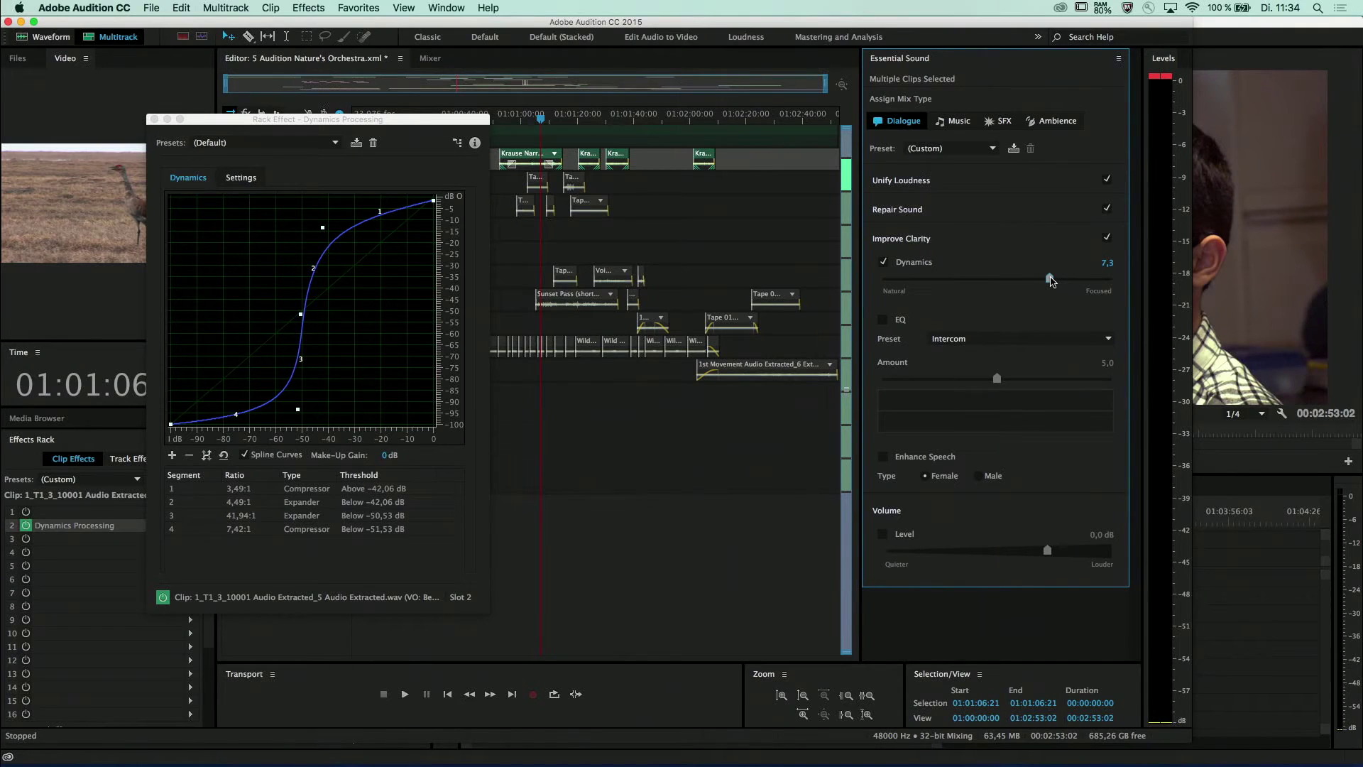
left_click_drag(1051, 281, 1063, 281)
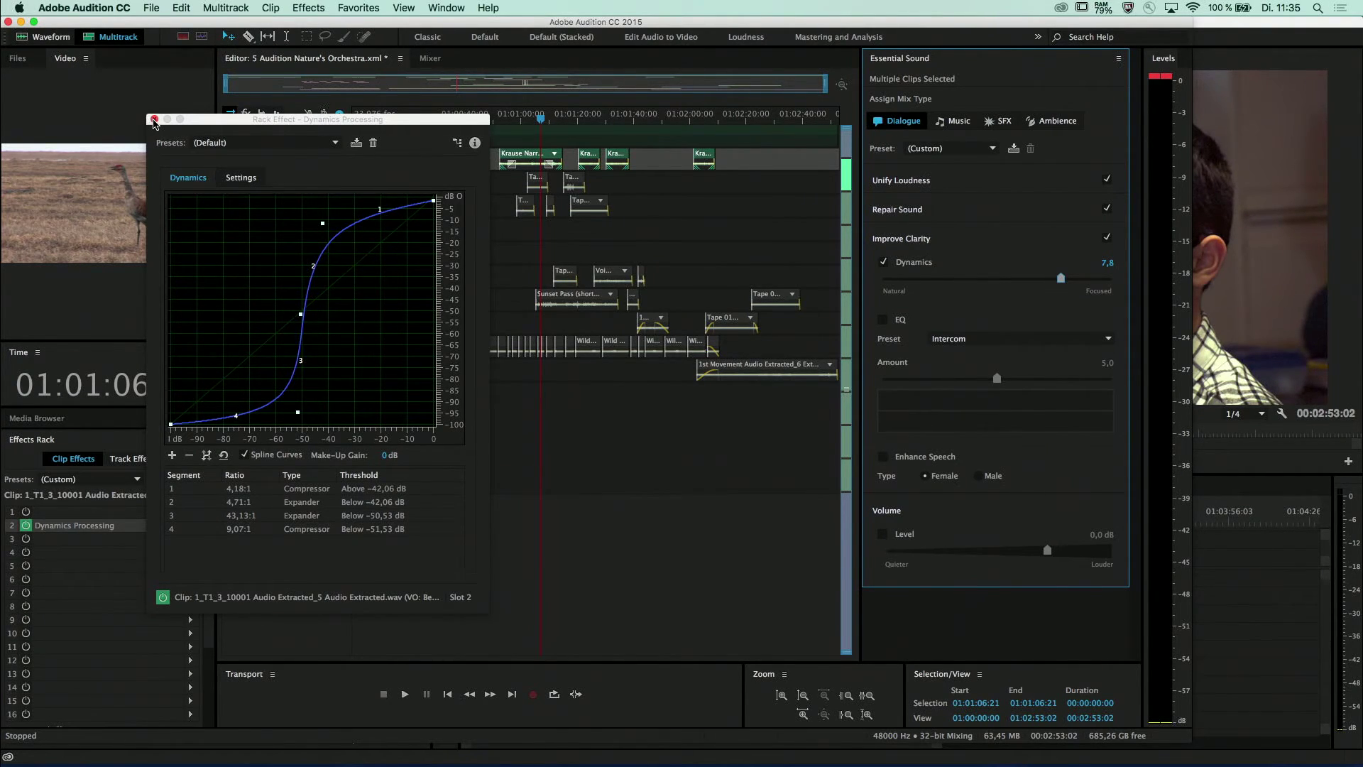
left_click(154, 120)
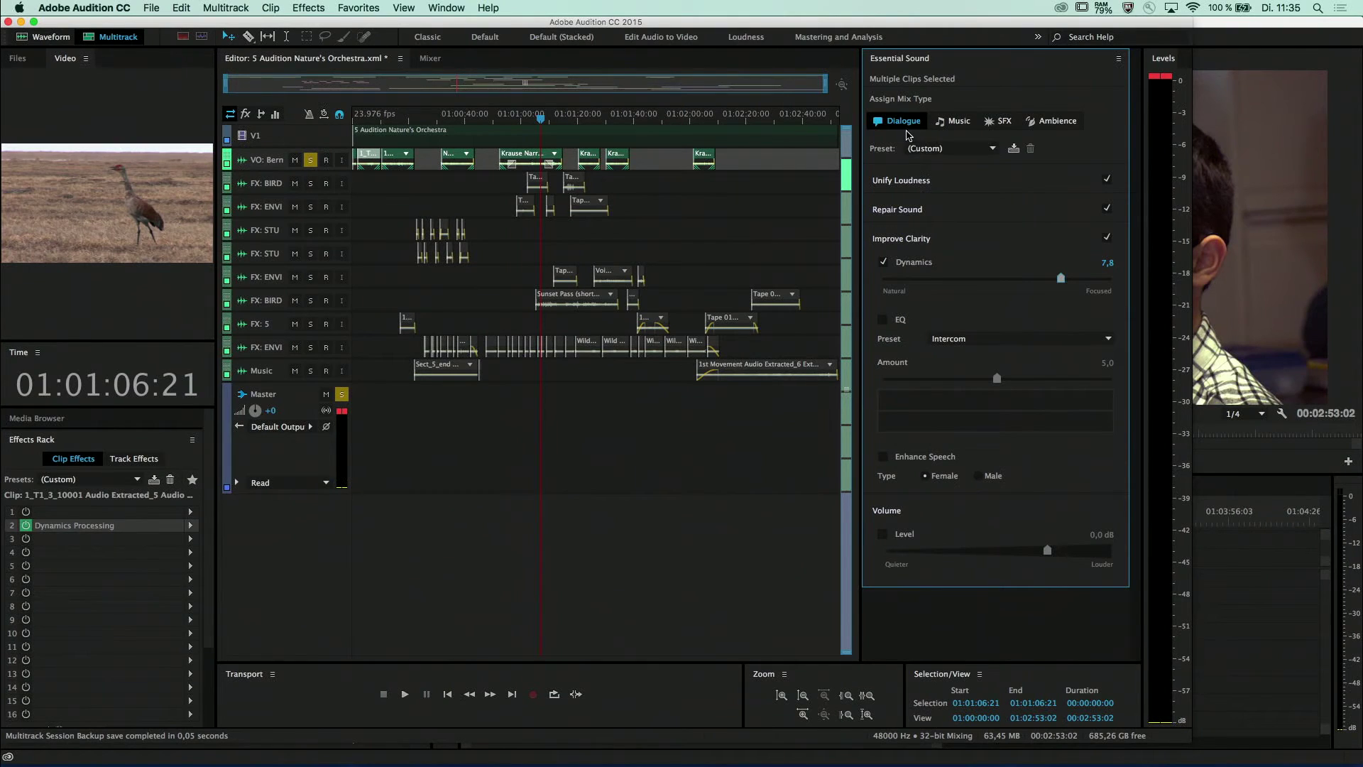
- Assign the clips the Music mix type with Remix as the duration method
left_click(960, 122)
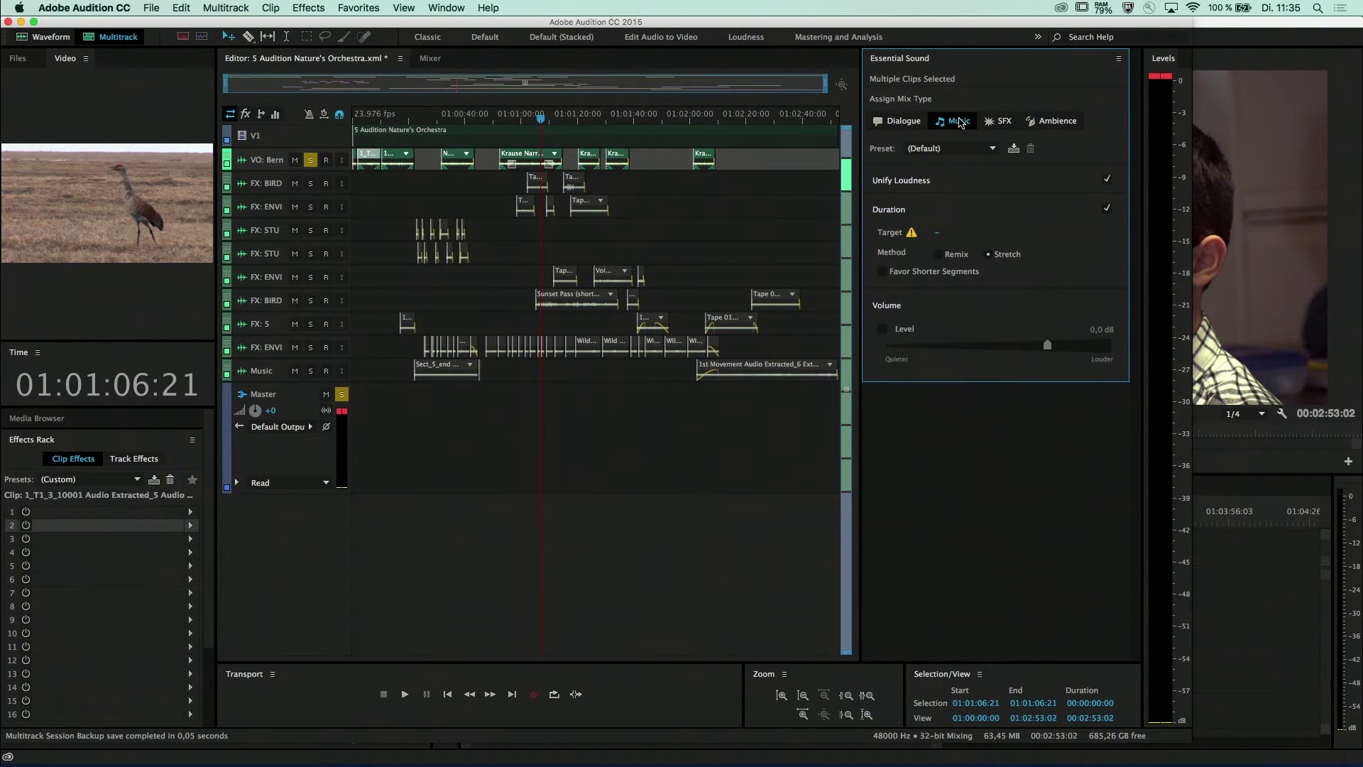
left_click(951, 254)
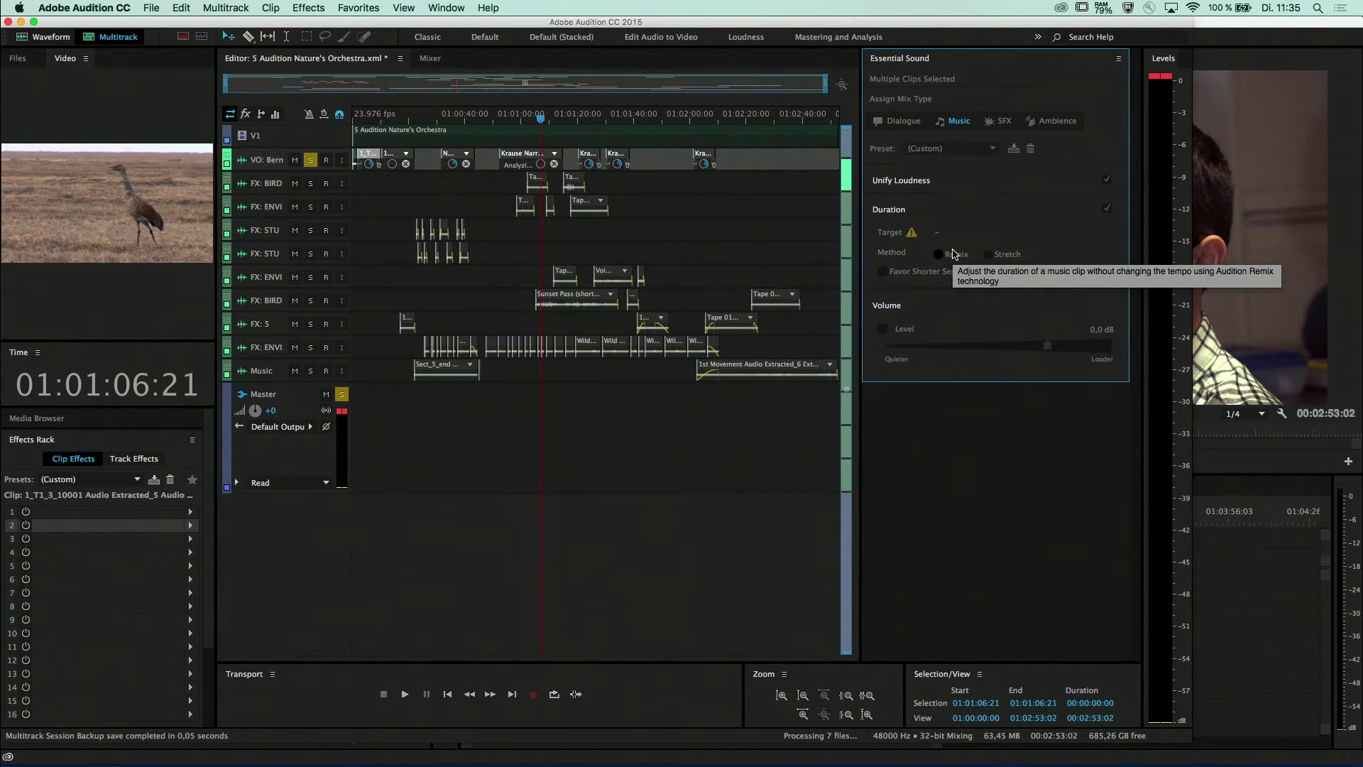